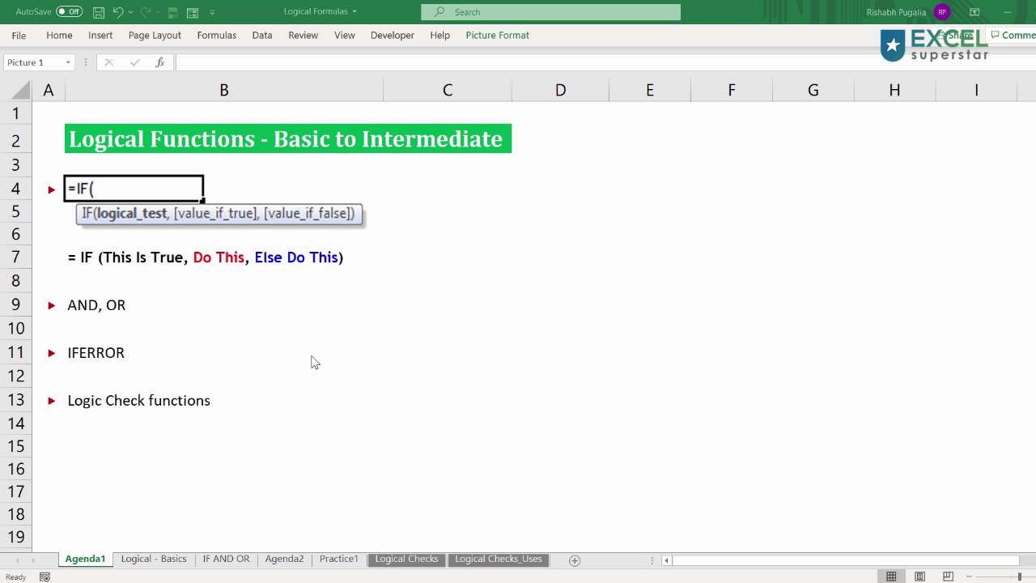
- Switch to the Logical - Basics worksheet to show the operators, Age list and TRUE/FALSE table
{"action": "left_click", "coordinate": [161, 558]}
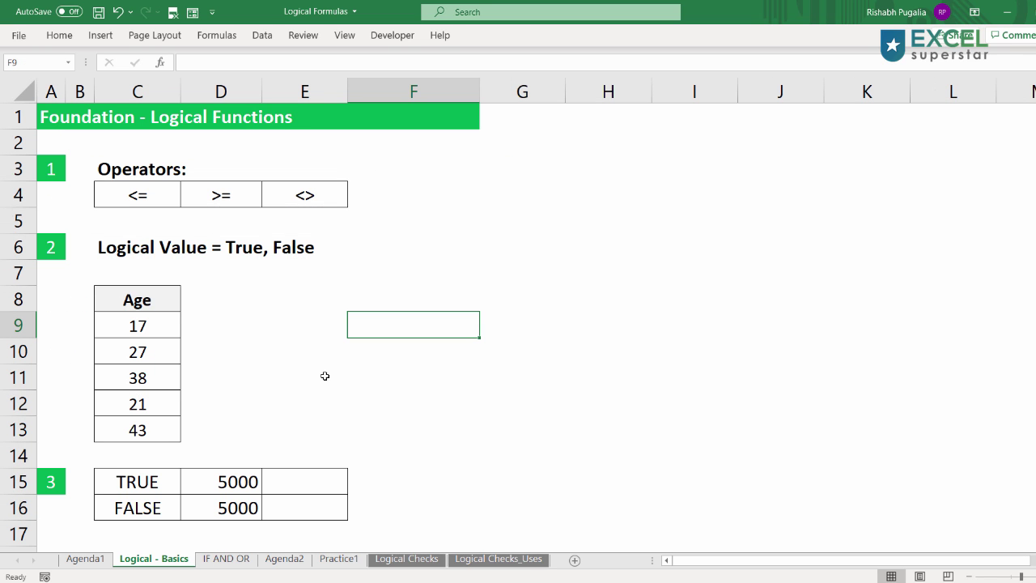
{"action": "left_click", "coordinate": [102, 199]}
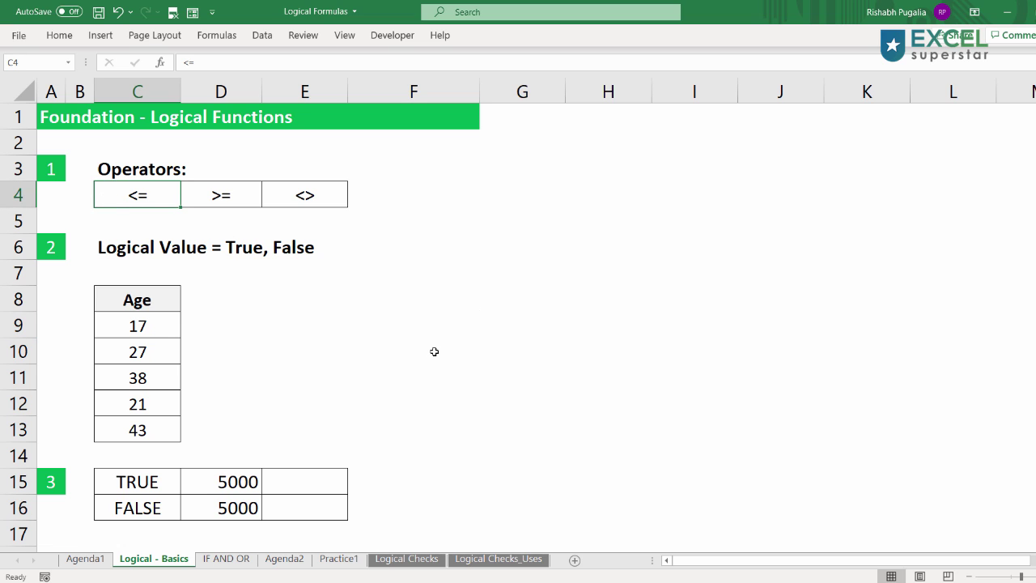
{"action": "double_click", "coordinate": [157, 197]}
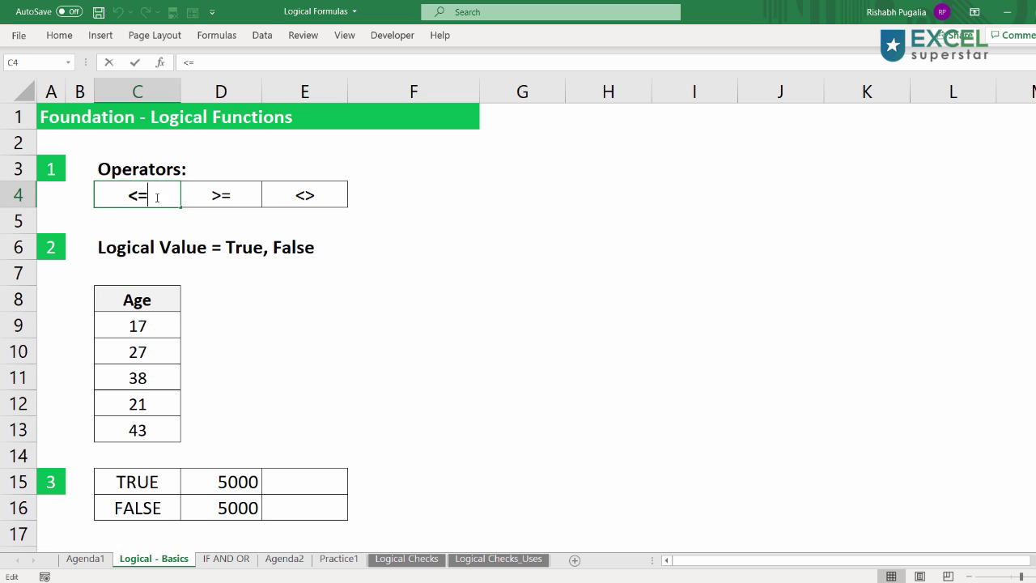
{"action": "left_click_drag", "start_coordinate": [157, 197], "coordinate": [76, 202]}
{"action": "key", "text": "Escape"}
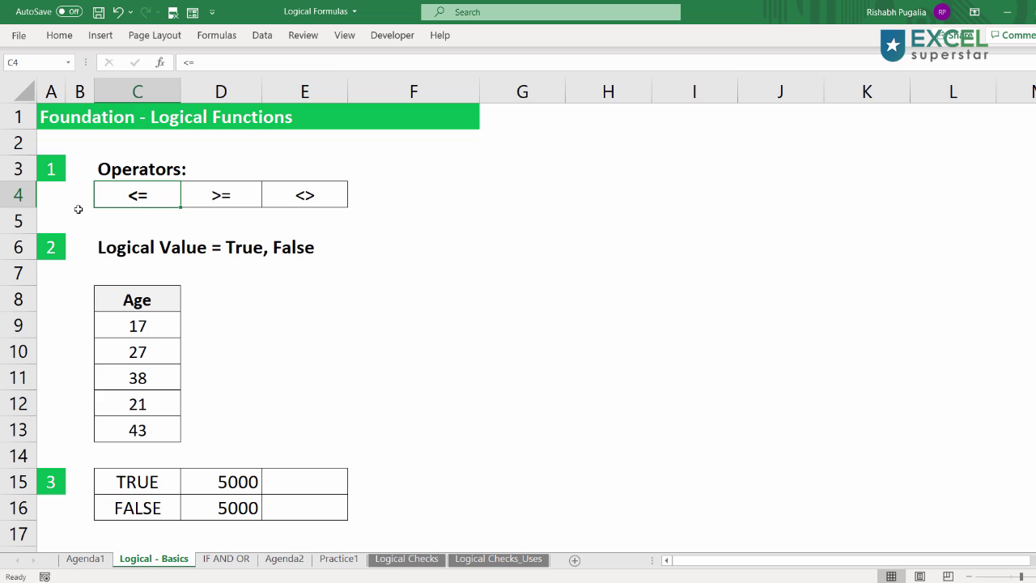
{"action": "type", "text": "="}
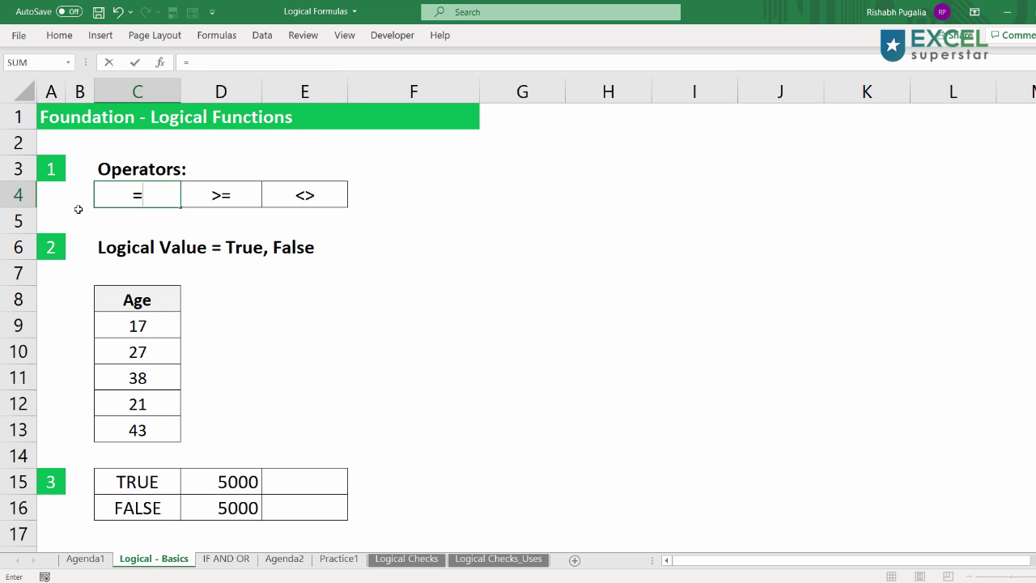
{"action": "type", "text": "<"}
{"action": "key", "text": "Escape"}
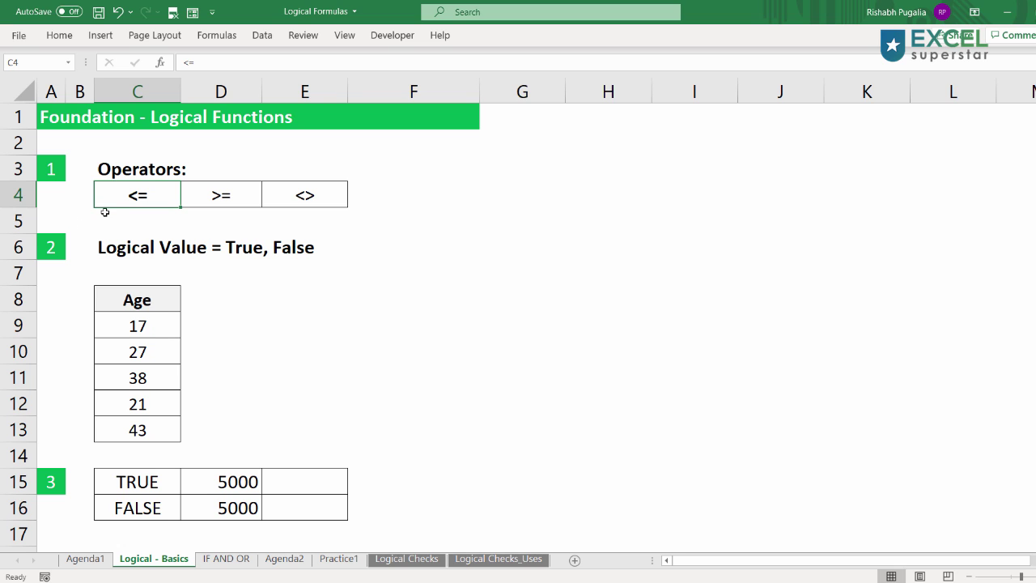
{"action": "double_click", "coordinate": [129, 199]}
{"action": "left_click_drag", "start_coordinate": [130, 198], "coordinate": [138, 194]}
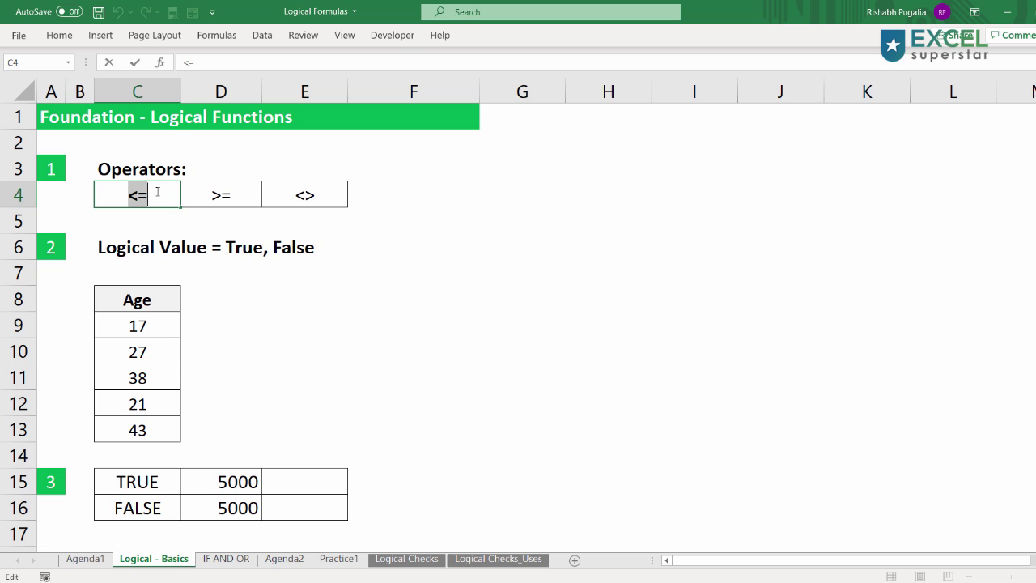
{"action": "double_click", "coordinate": [204, 198]}
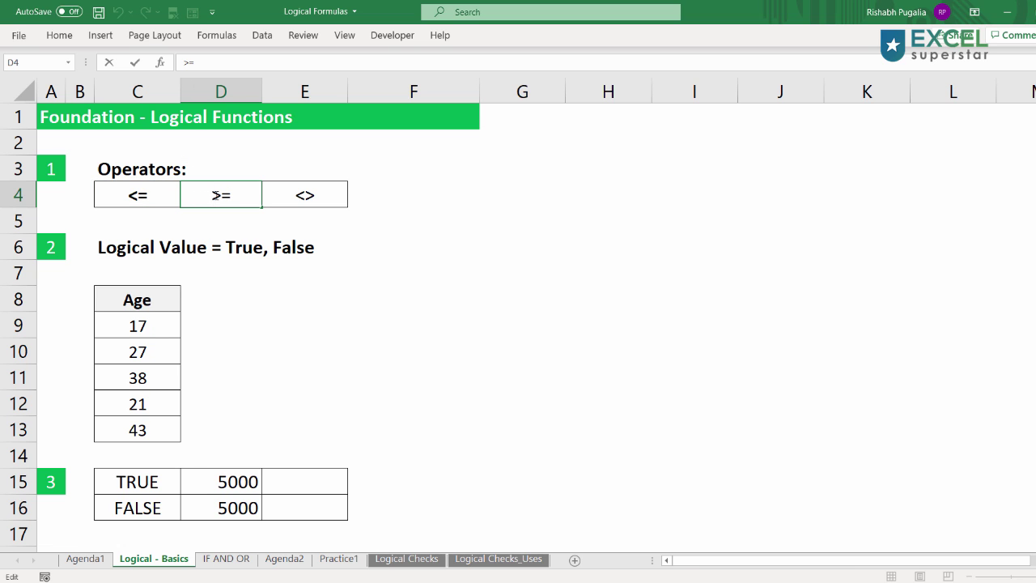
{"action": "left_click_drag", "start_coordinate": [211, 196], "coordinate": [226, 196]}
{"action": "left_click", "coordinate": [312, 238]}
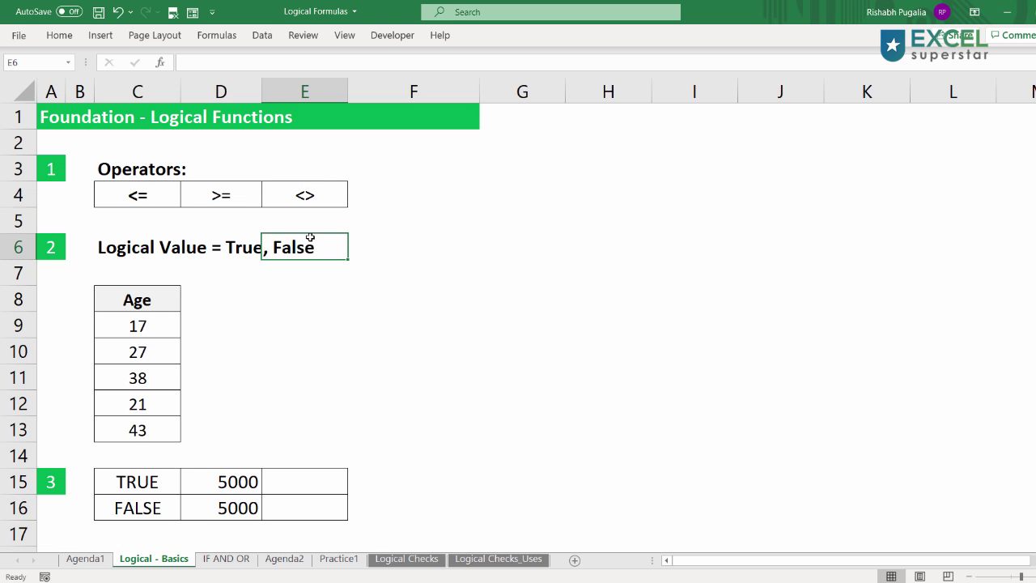
{"action": "left_click", "coordinate": [316, 197]}
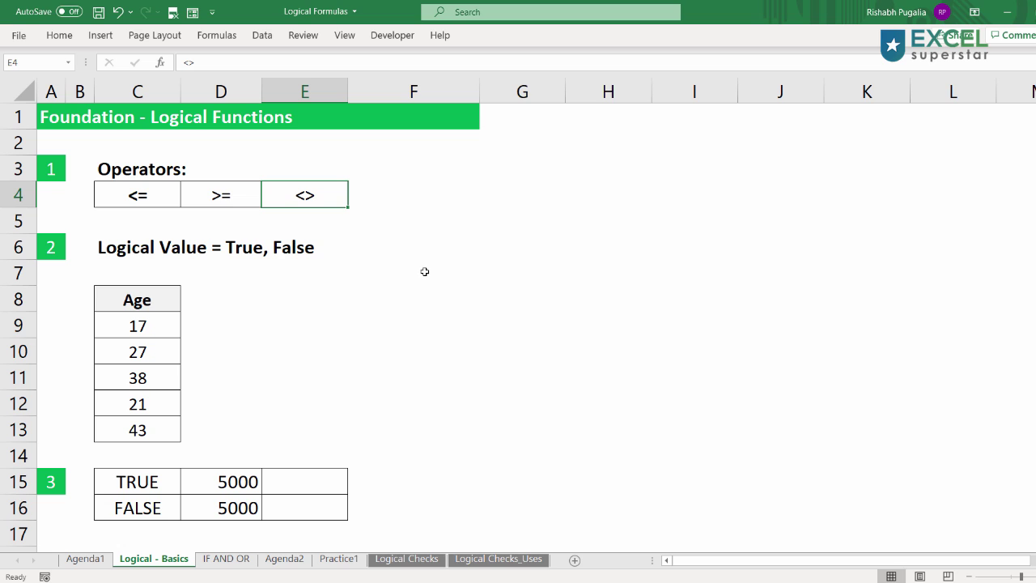
{"action": "left_click", "coordinate": [216, 318]}
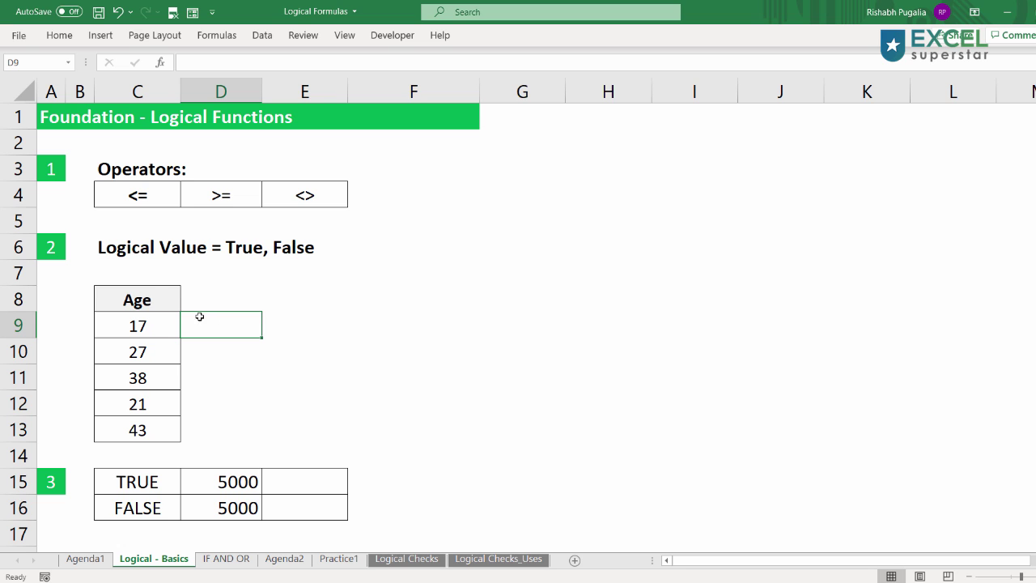
{"action": "left_click", "coordinate": [116, 246]}
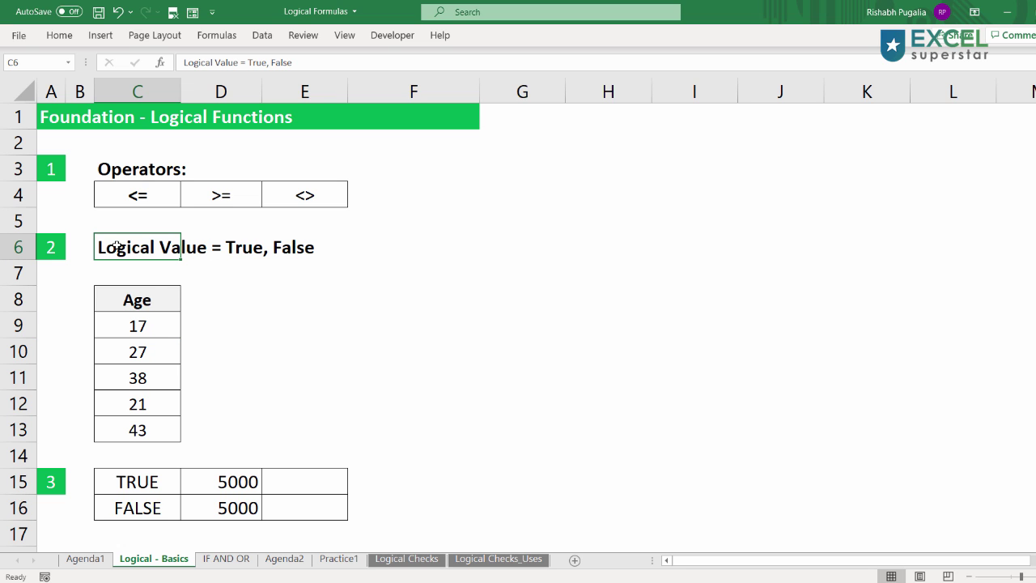
{"action": "left_click_drag", "start_coordinate": [117, 246], "coordinate": [316, 246]}
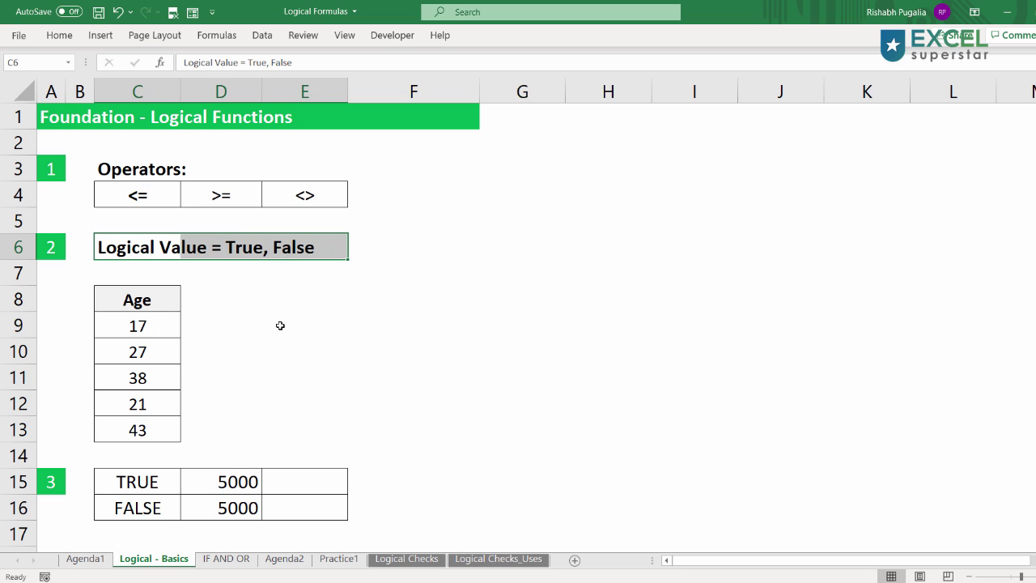
- Enter =C9>10 in D9 and fill it down to D13
{"action": "left_click", "coordinate": [200, 328]}
{"action": "type", "text": "="}
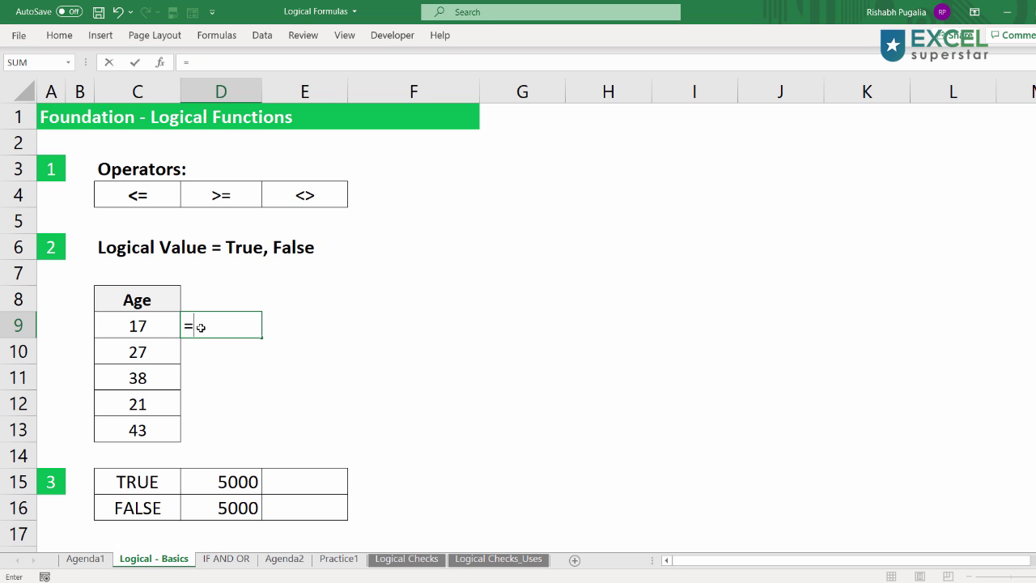
{"action": "key", "text": "Left"}
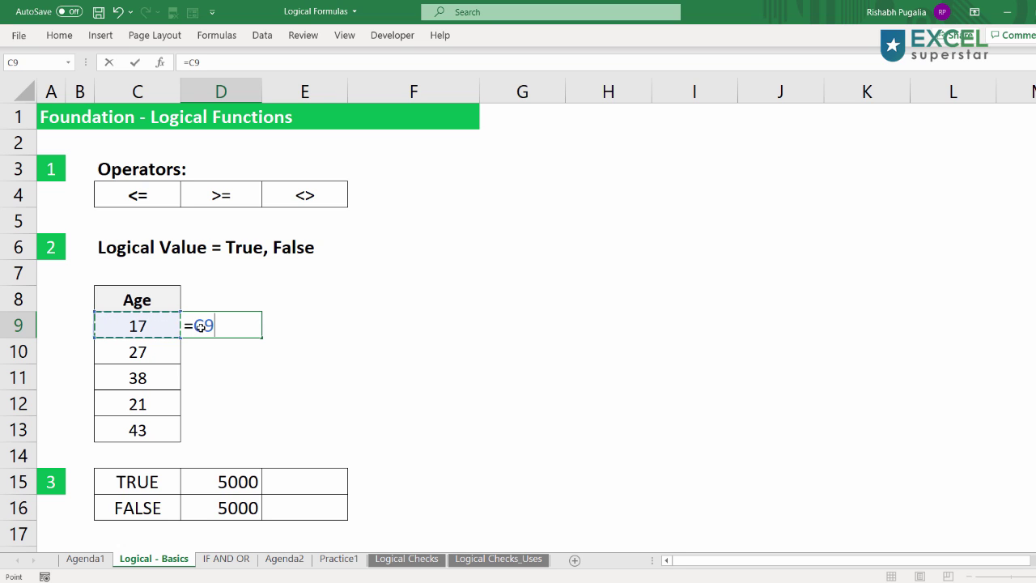
{"action": "type", "text": ">10"}
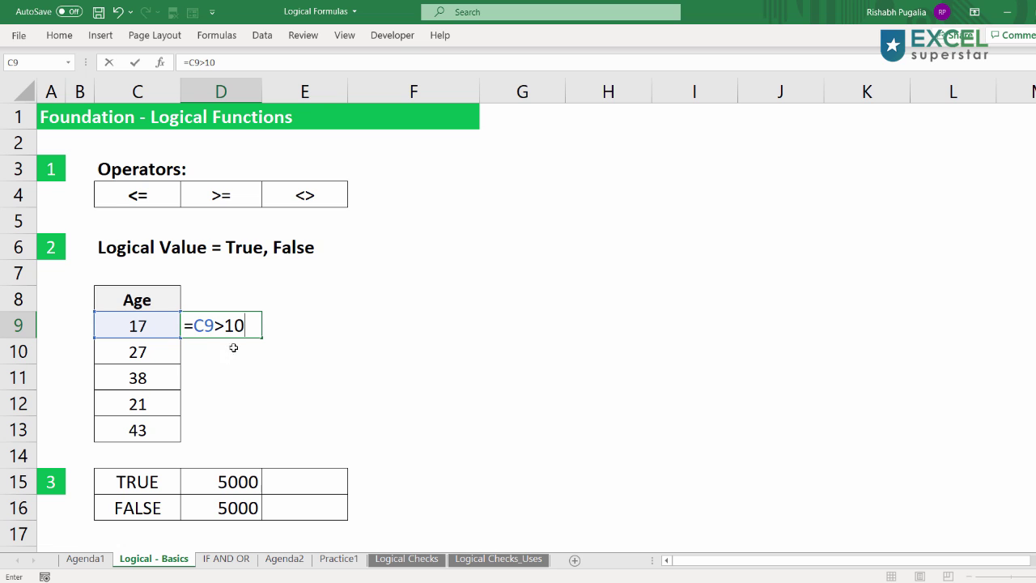
{"action": "key", "text": "Tab"}
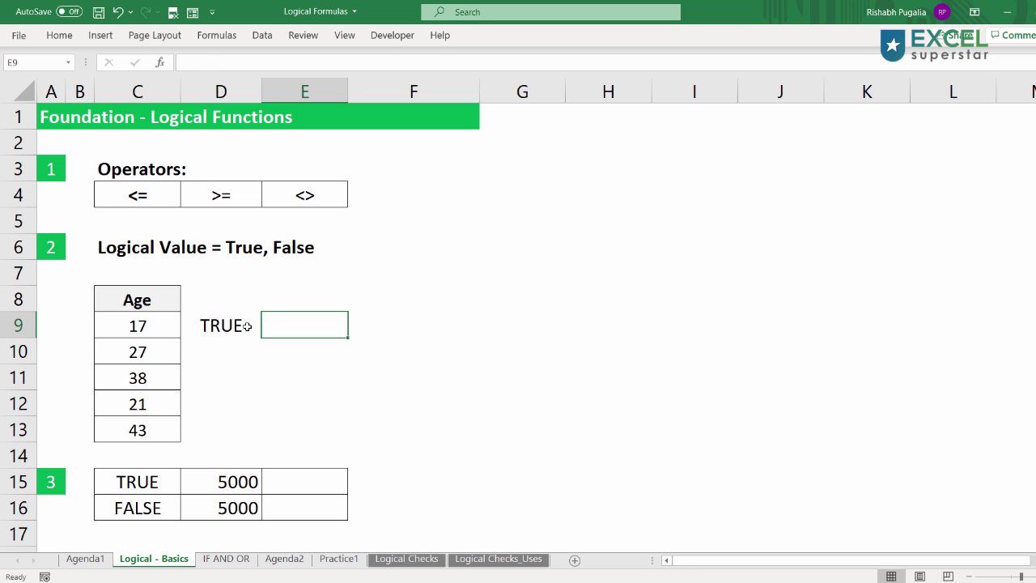
{"action": "left_click", "coordinate": [256, 327]}
{"action": "left_click_drag", "start_coordinate": [251, 371], "coordinate": [240, 430]}
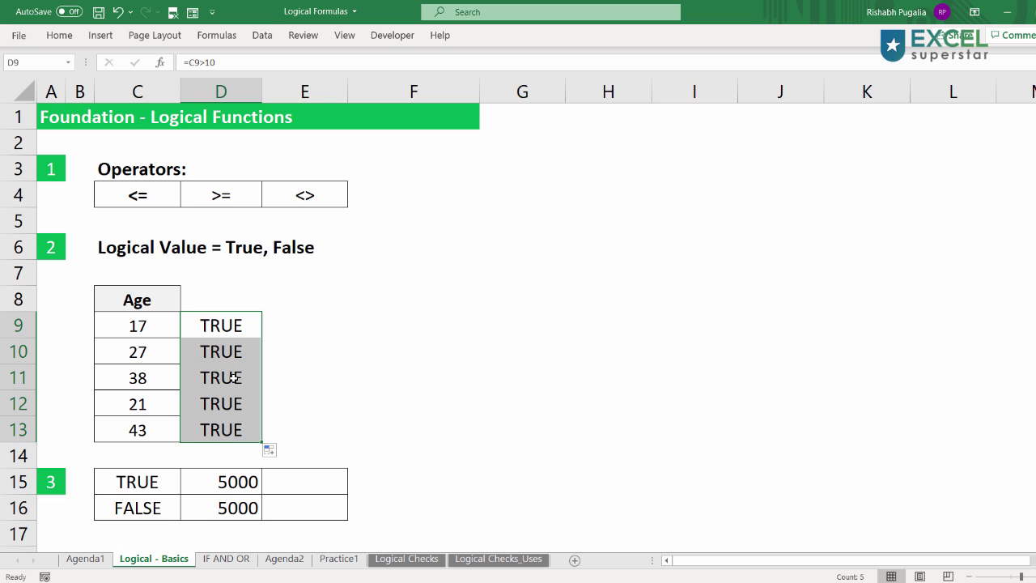
- Change the D9 threshold to 40, refill down to D13 and check =C13>40
{"action": "double_click", "coordinate": [208, 324]}
{"action": "left_click_drag", "start_coordinate": [225, 325], "coordinate": [234, 324]}
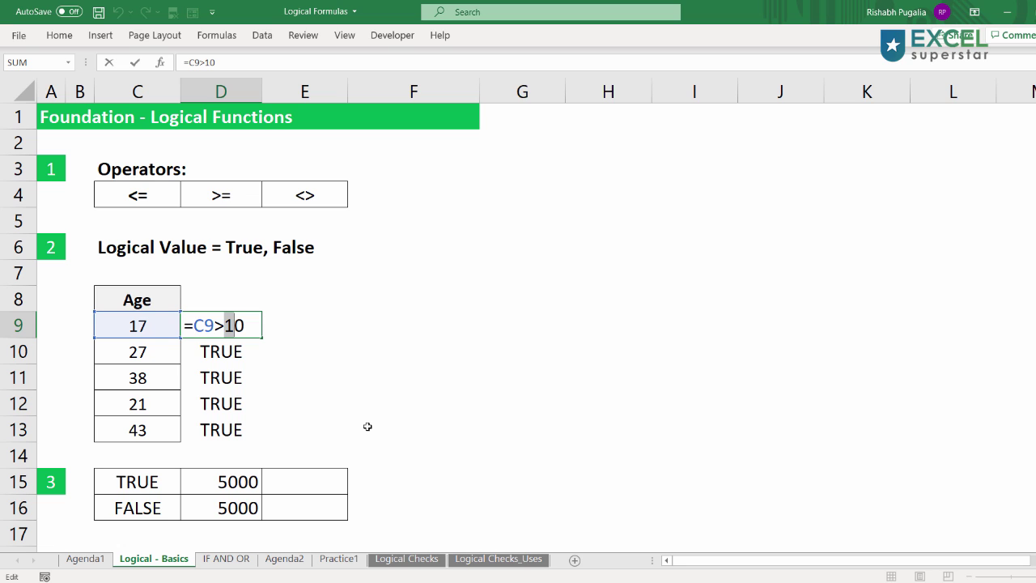
{"action": "type", "text": "4"}
{"action": "key", "text": "Return"}
{"action": "left_click", "coordinate": [231, 322]}
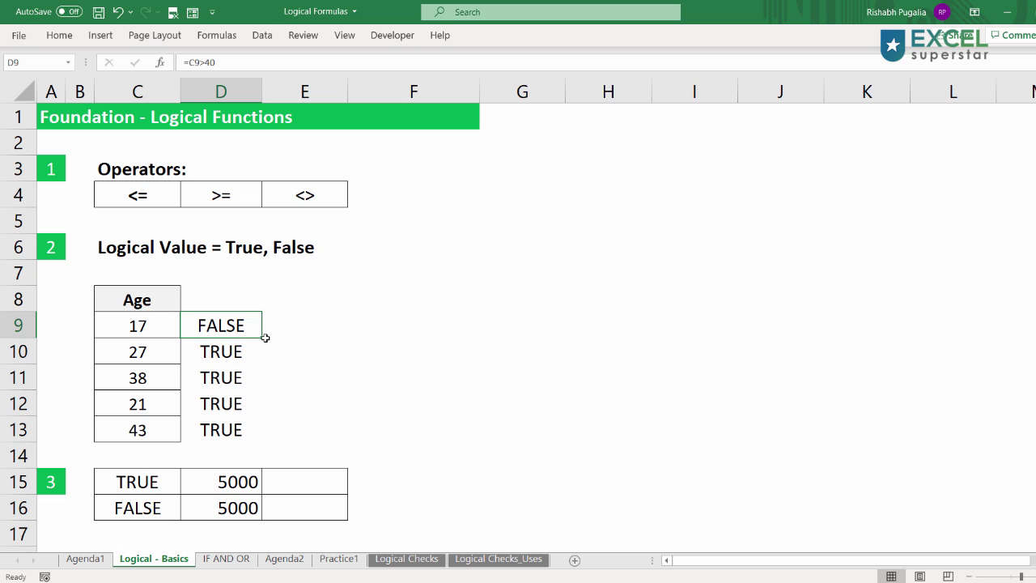
{"action": "left_click_drag", "start_coordinate": [261, 337], "coordinate": [246, 444]}
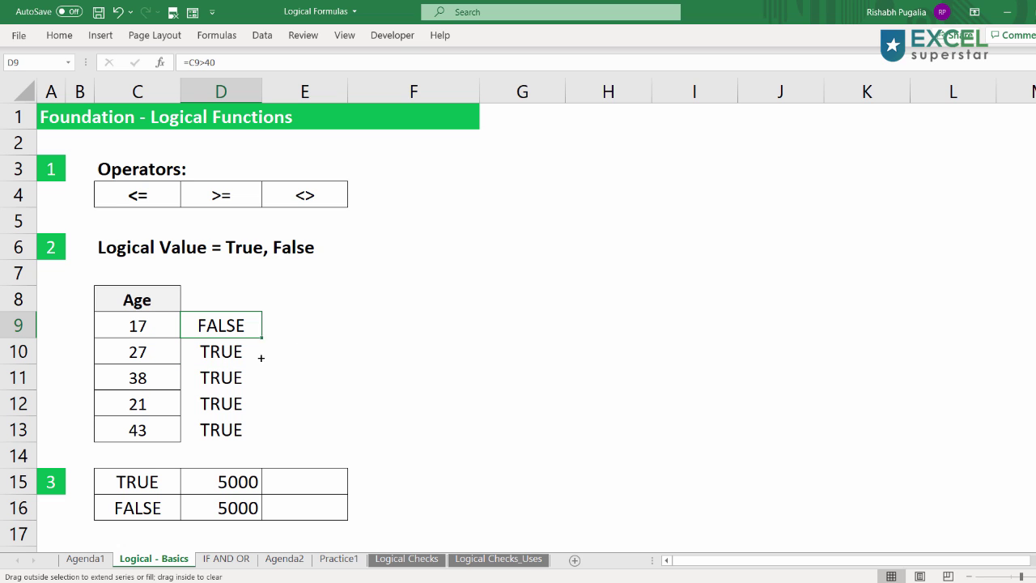
{"action": "left_click", "coordinate": [243, 435]}
{"action": "double_click", "coordinate": [243, 435]}
{"action": "key", "text": "Escape"}
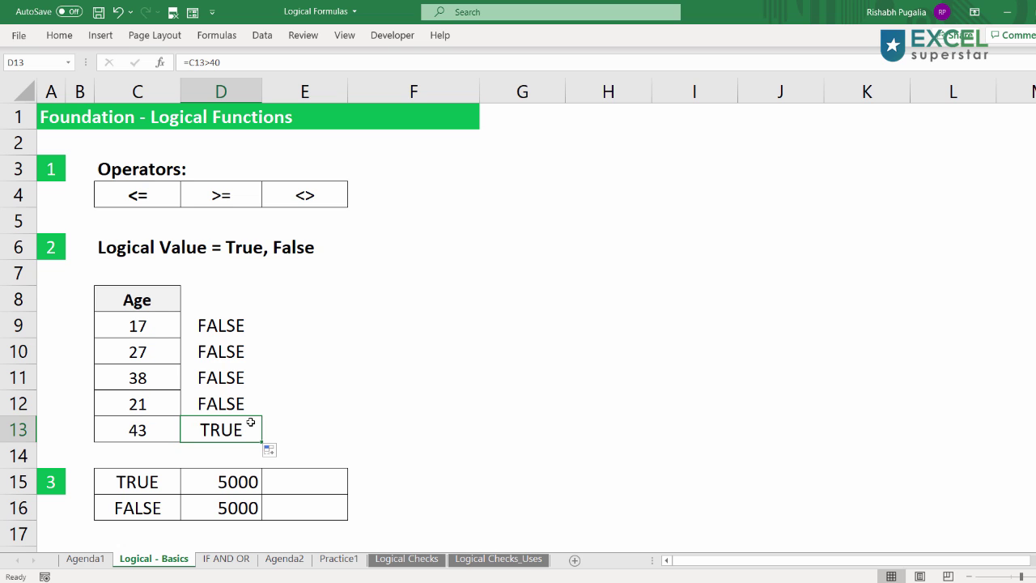
- Enter 1 in F15 and 0 in F16 beside the TRUE/FALSE rows
{"action": "scroll", "coordinate": [251, 422], "scroll_direction": "down", "scroll_amount": 2}
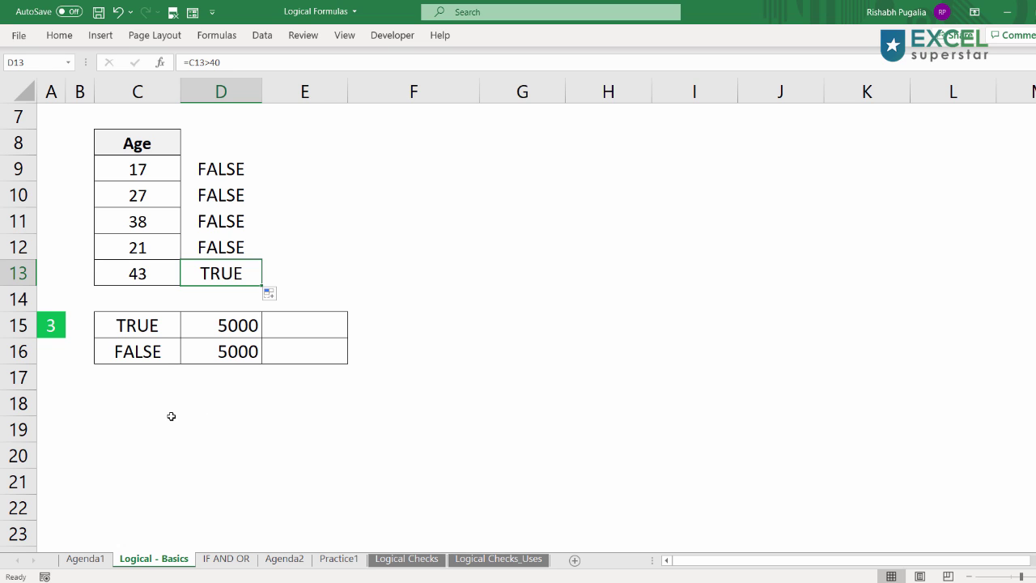
{"action": "left_click", "coordinate": [141, 331]}
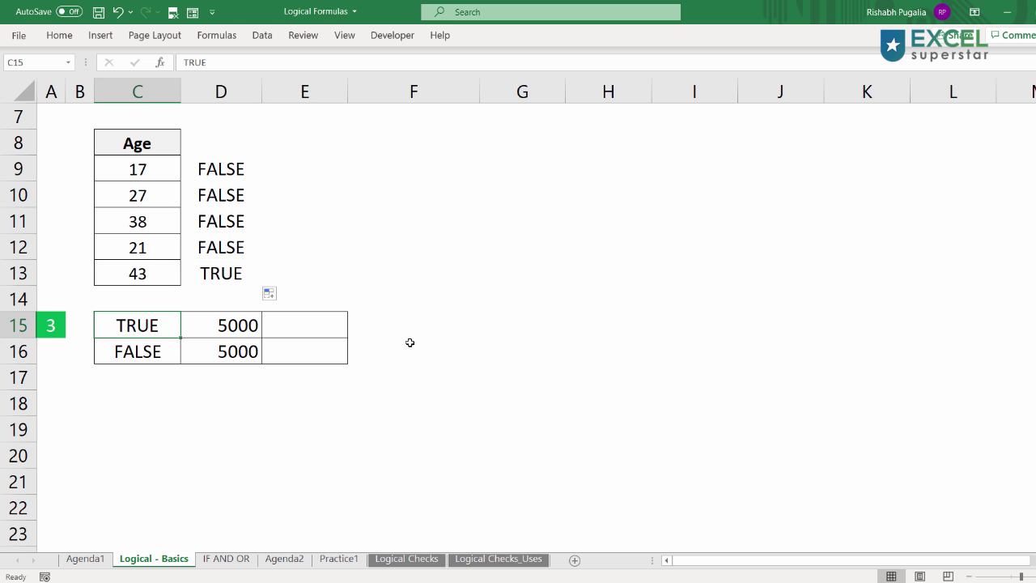
{"action": "left_click", "coordinate": [446, 329]}
{"action": "type", "text": "1"}
{"action": "key", "text": "Return"}
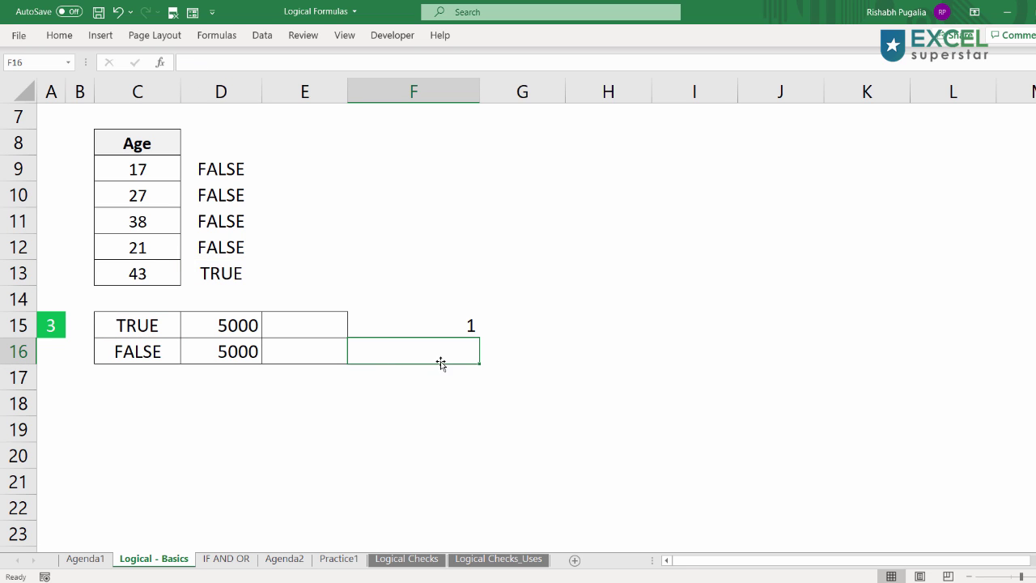
{"action": "type", "text": "0"}
- Enter =D15*C15 in E15, multiplying 5000 by TRUE to get 5000
{"action": "left_click", "coordinate": [320, 328]}
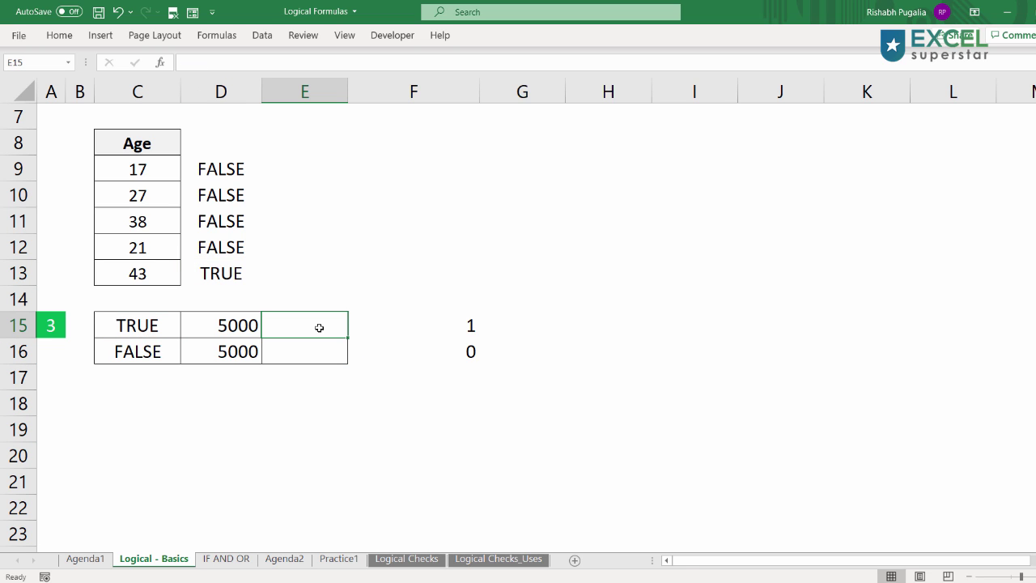
{"action": "type", "text": "="}
{"action": "key", "text": "Left"}
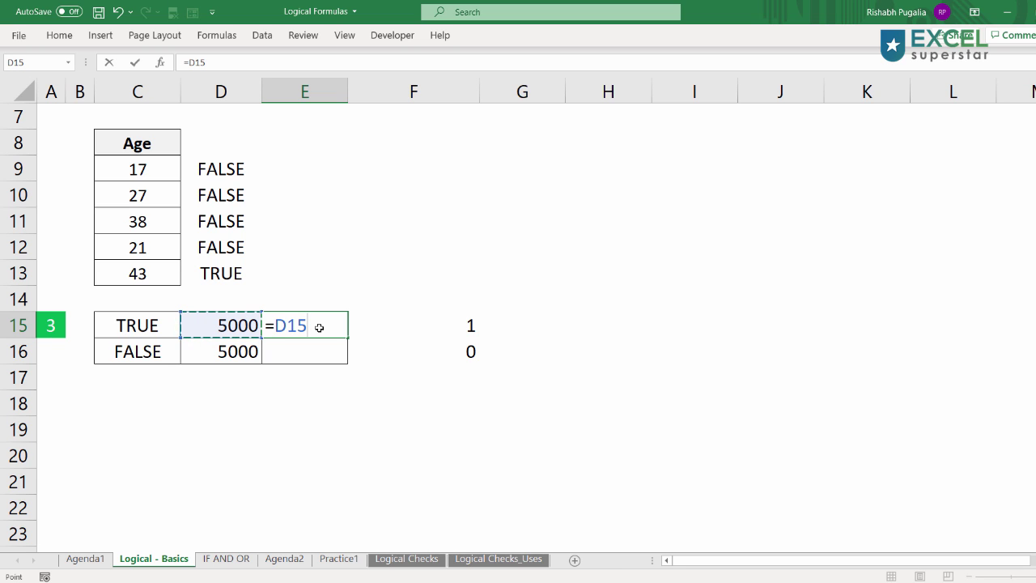
{"action": "type", "text": "*"}
{"action": "key", "text": "Left"}
{"action": "key", "text": "Left"}
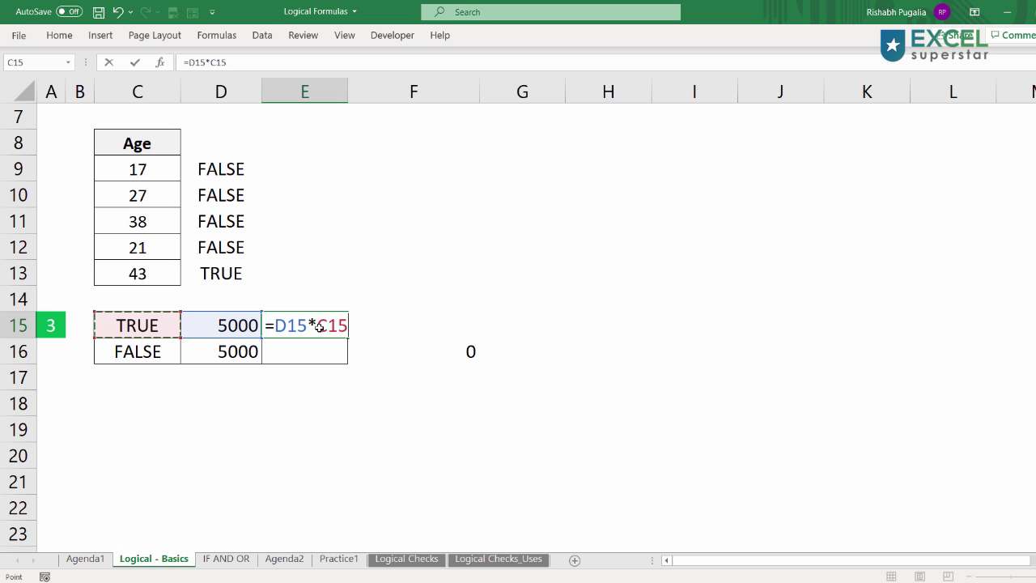
{"action": "key", "text": "Return"}
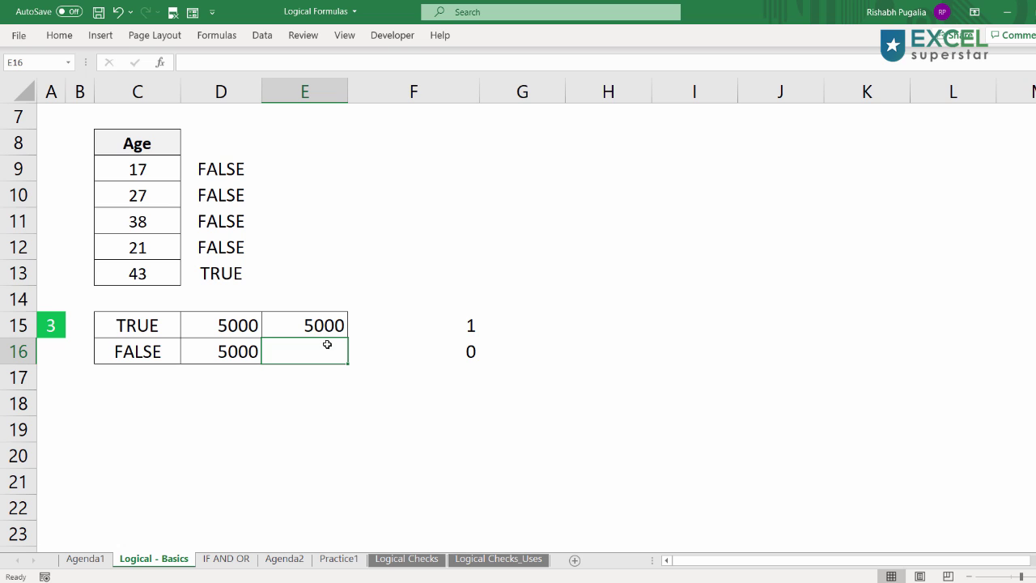
- Enter =D16*C16 in E16, multiplying 5000 by FALSE to get 0
{"action": "type", "text": "="}
{"action": "key", "text": "Left"}
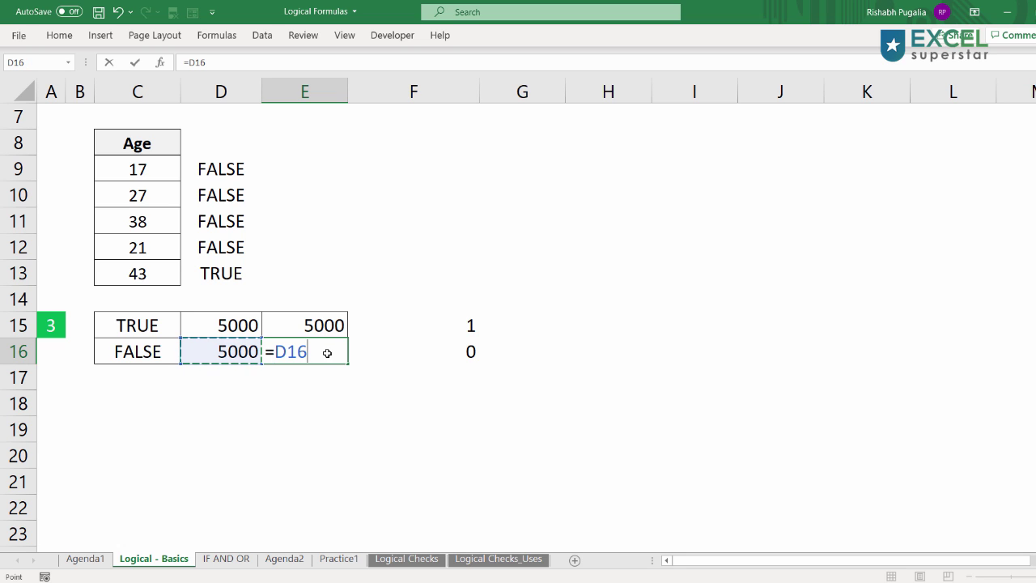
{"action": "type", "text": "*"}
{"action": "key", "text": "Left"}
{"action": "key", "text": "Left"}
{"action": "key", "text": "Return"}
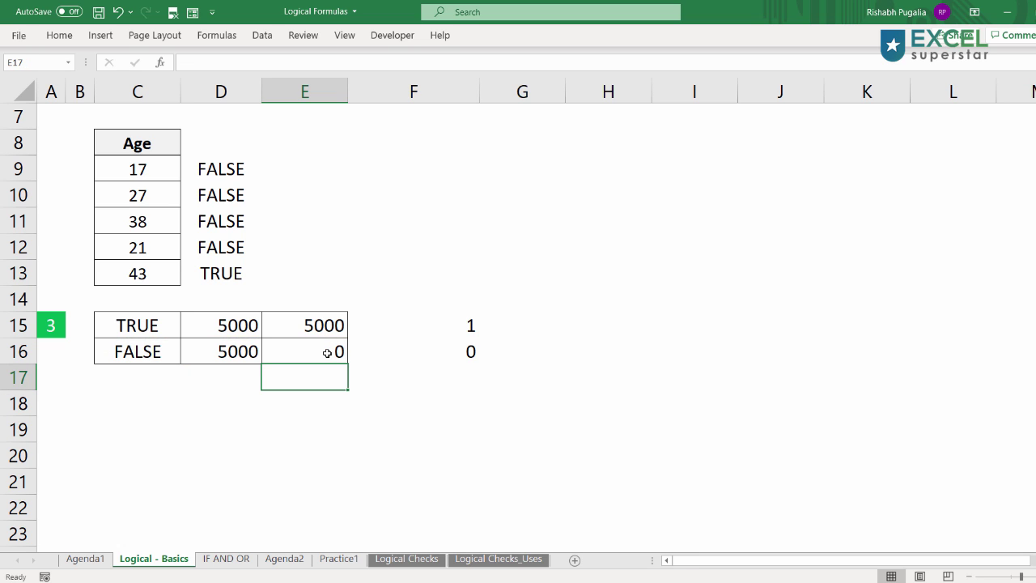
{"action": "double_click", "coordinate": [327, 353]}
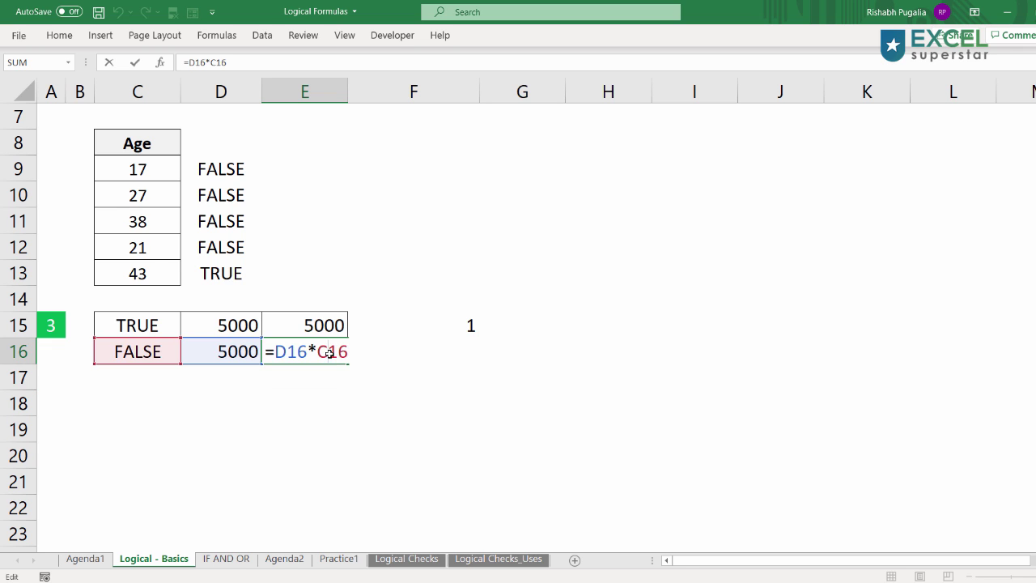
{"action": "key", "text": "Escape"}
{"action": "scroll", "coordinate": [347, 313], "scroll_direction": "up", "scroll_amount": 2}
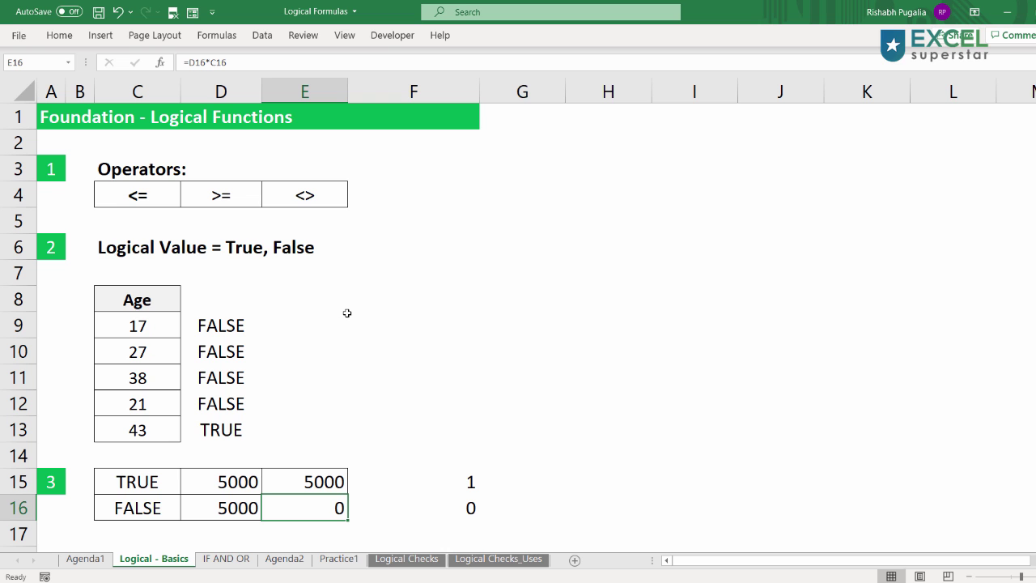
- Switch to the IF AND OR sheet and select the Name, Salary, Division and Age columns
{"action": "left_click", "coordinate": [226, 560]}
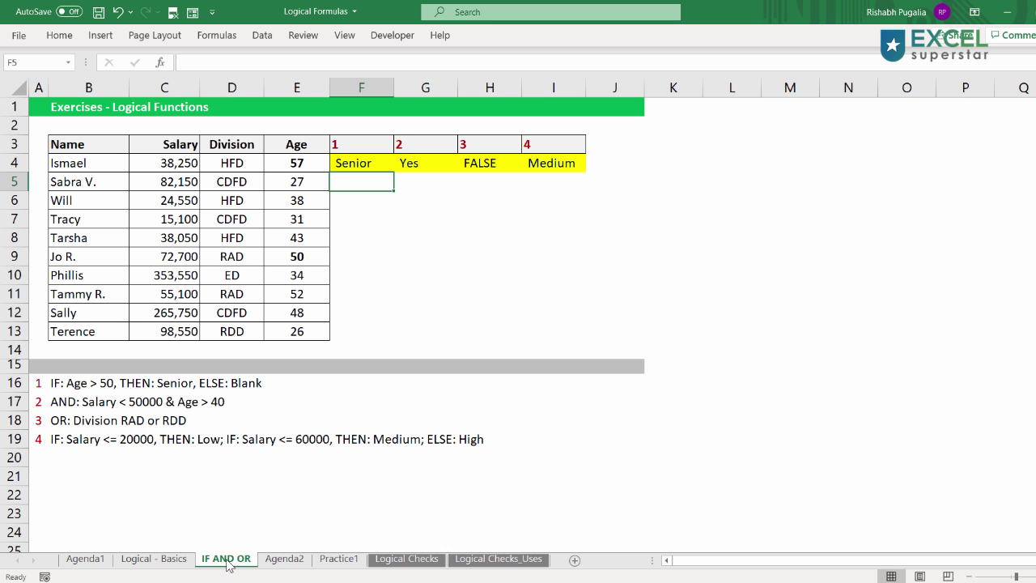
{"action": "scroll", "coordinate": [476, 319], "scroll_direction": "up", "scroll_amount": 2, "text": "ctrl"}
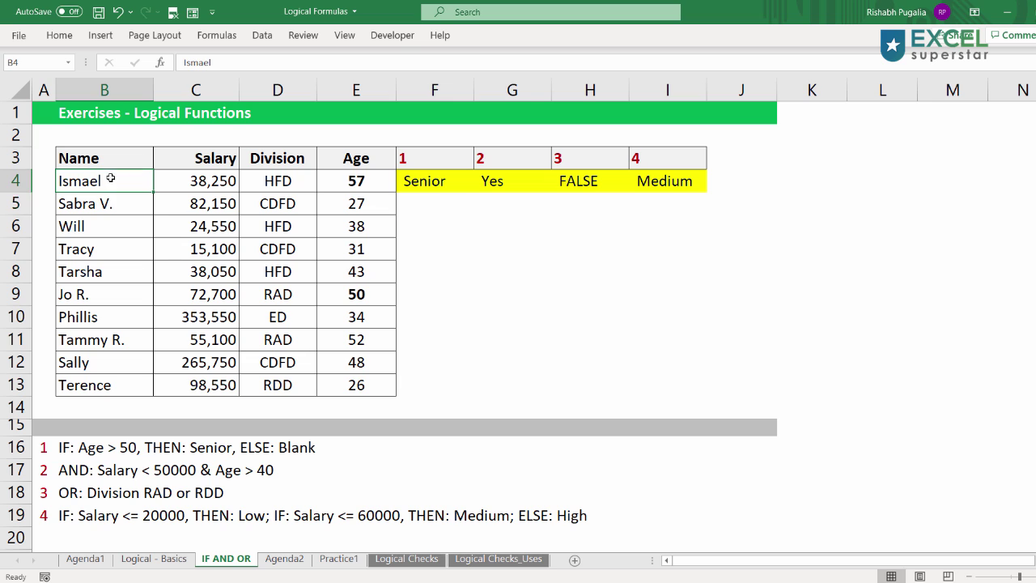
{"action": "left_click_drag", "start_coordinate": [110, 178], "coordinate": [93, 386]}
{"action": "left_click_drag", "start_coordinate": [194, 180], "coordinate": [207, 388]}
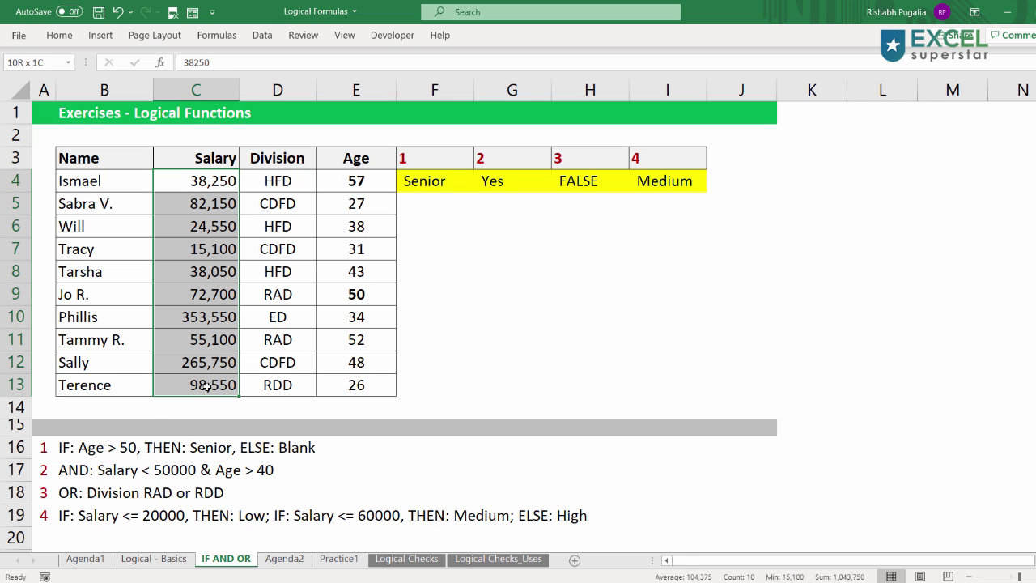
{"action": "left_click_drag", "start_coordinate": [293, 165], "coordinate": [284, 380]}
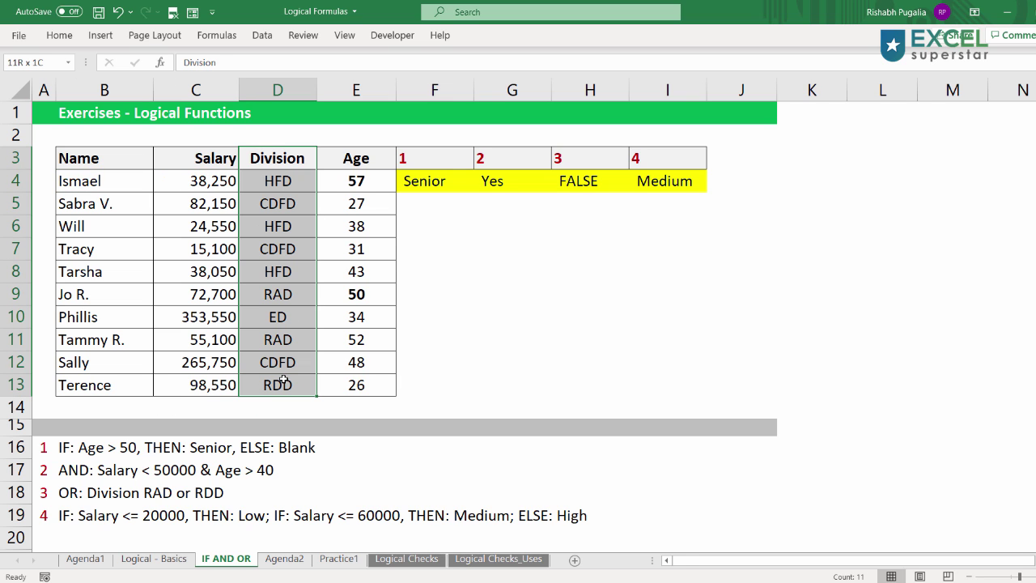
{"action": "left_click_drag", "start_coordinate": [377, 166], "coordinate": [374, 384]}
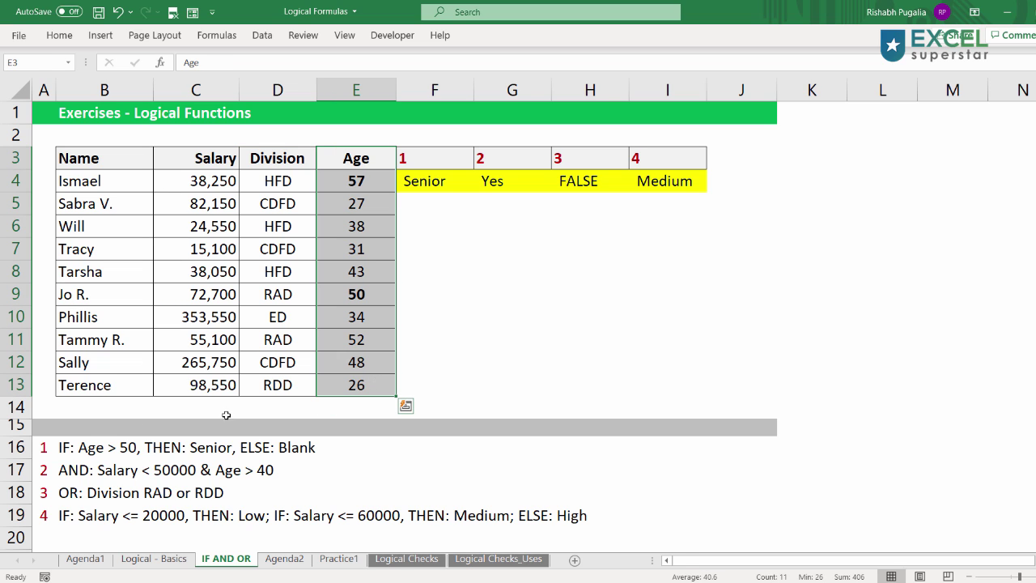
- Toggle bold on the row 16 exercise rule, leaving it unbolded
{"action": "left_click", "coordinate": [3, 454]}
{"action": "key", "text": "ctrl+b"}
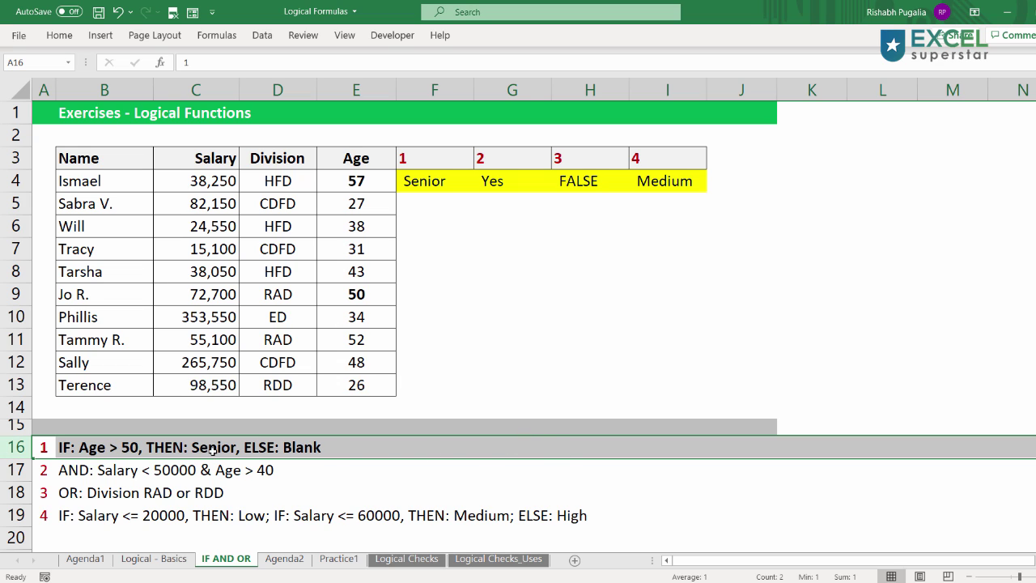
{"action": "key", "text": "ctrl+b"}
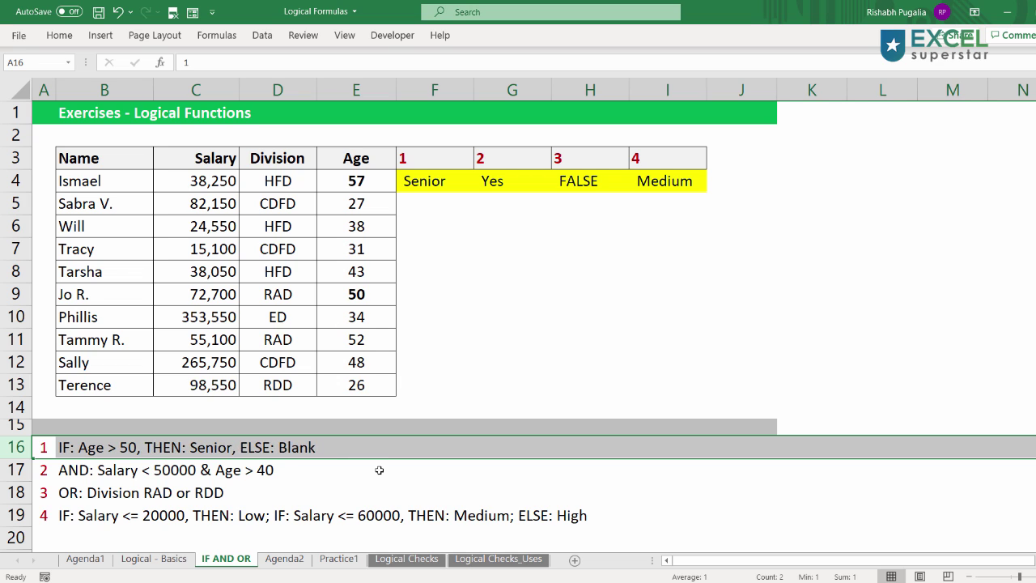
{"action": "key", "text": "ctrl+b"}
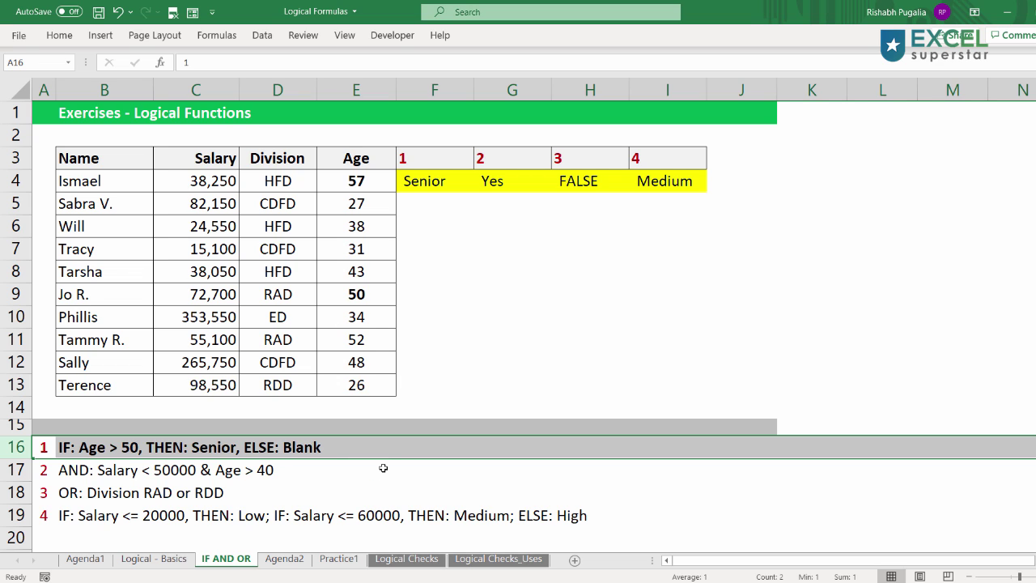
{"action": "key", "text": "ctrl+b"}
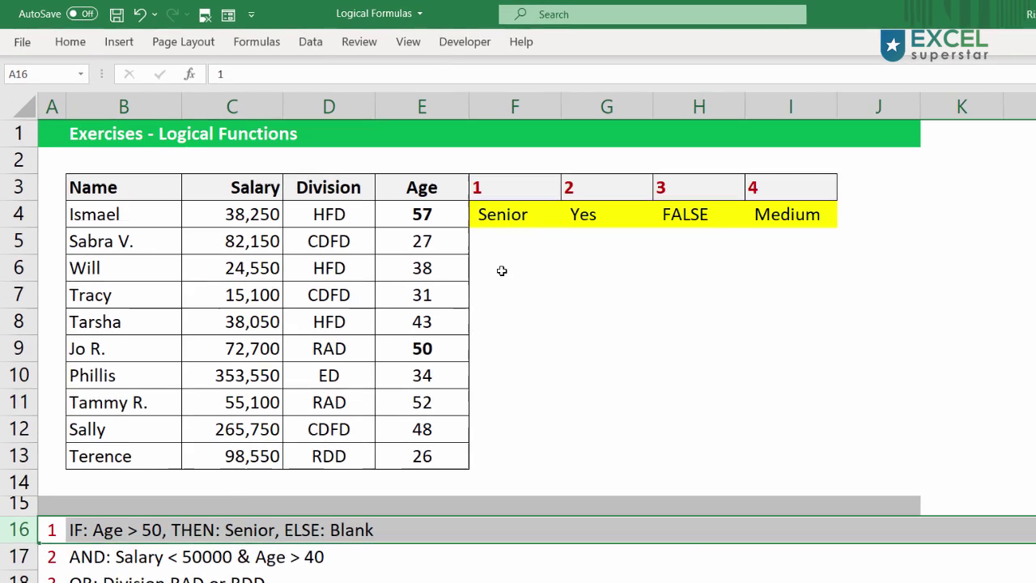
- Start an IF formula in F5 testing E5>50, then discard the attempt
{"action": "left_click", "coordinate": [426, 209]}
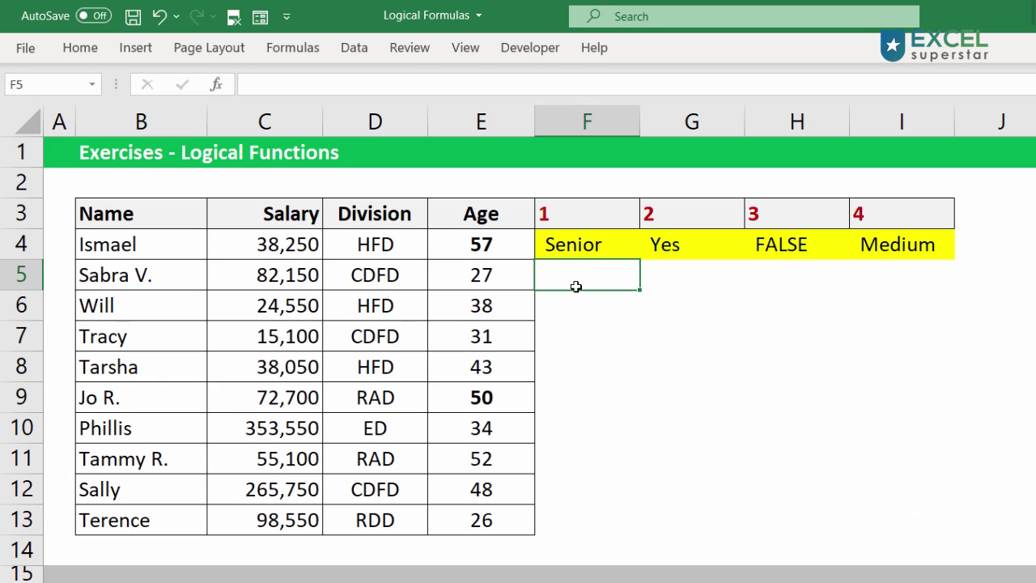
{"action": "type", "text": "=if"}
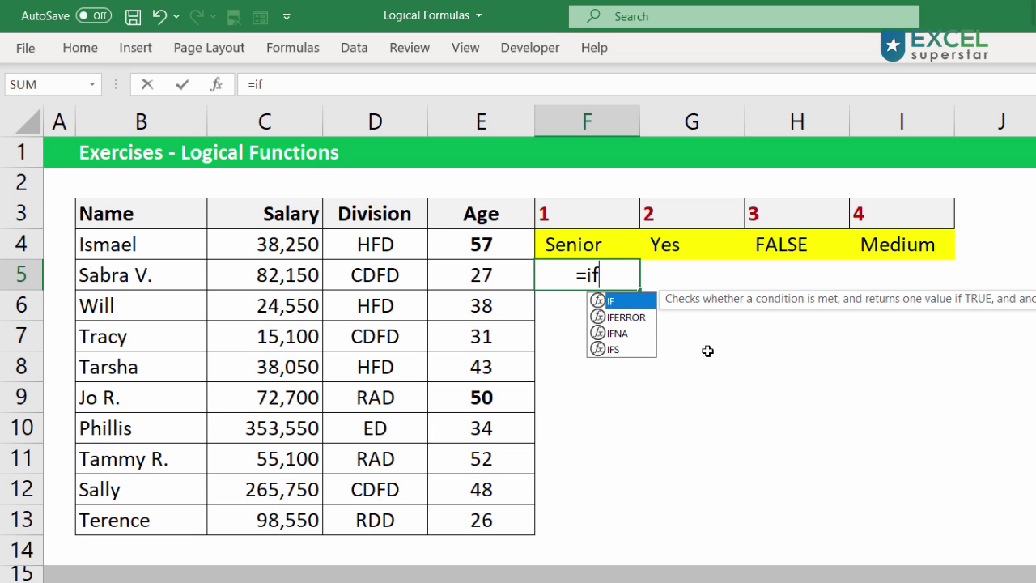
{"action": "type", "text": "("}
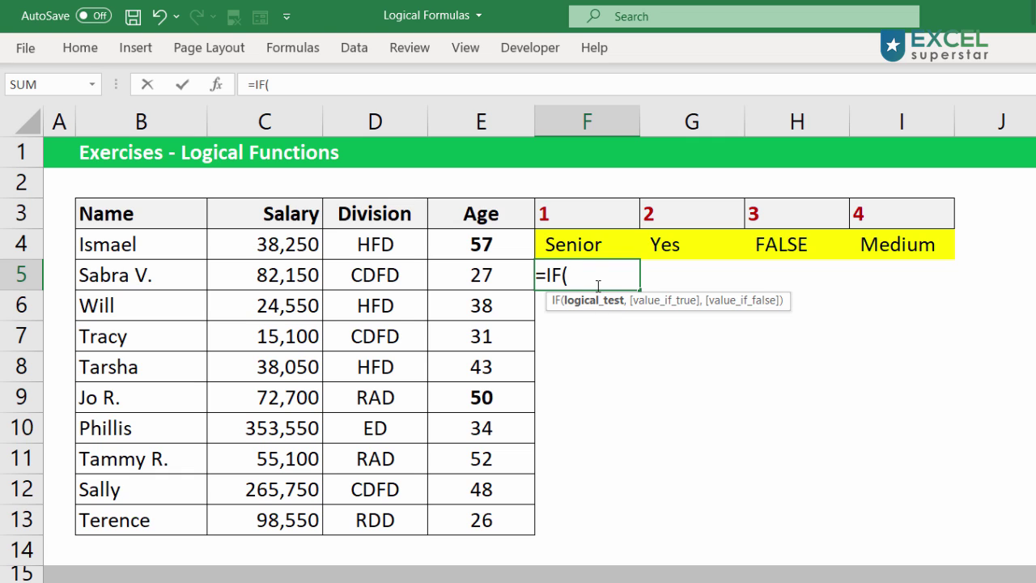
{"action": "left_click", "coordinate": [496, 271]}
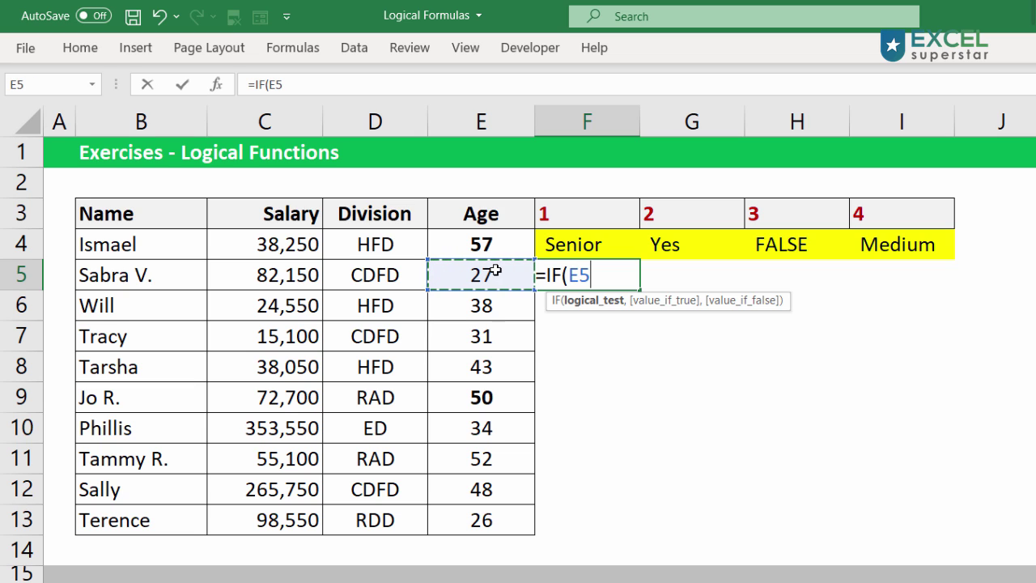
{"action": "type", "text": ">50"}
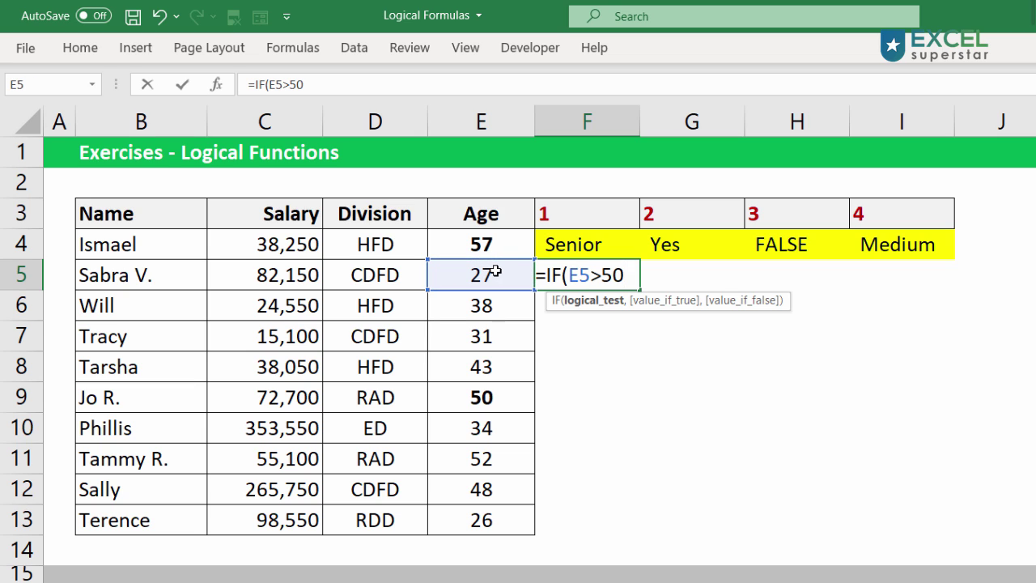
{"action": "left_click_drag", "start_coordinate": [604, 278], "coordinate": [627, 278]}
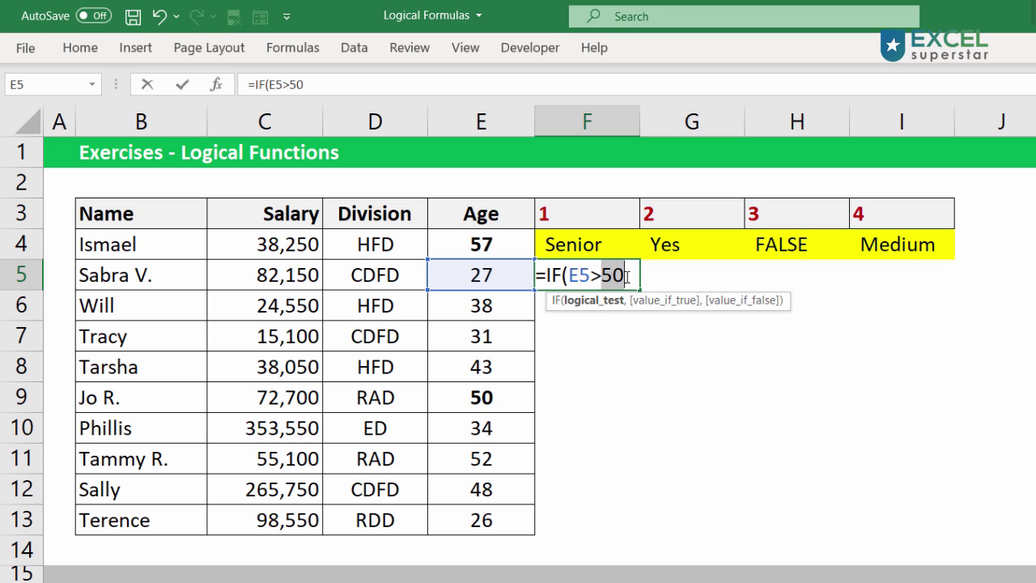
{"action": "left_click", "coordinate": [626, 278]}
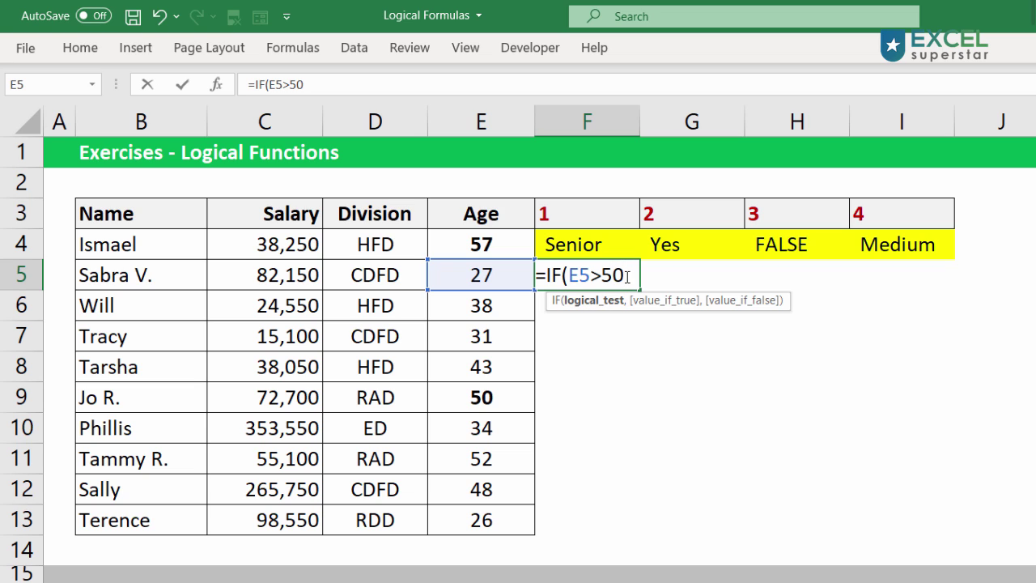
{"action": "type", "text": "\""}
{"action": "left_click", "coordinate": [603, 276]}
{"action": "type", "text": "\""}
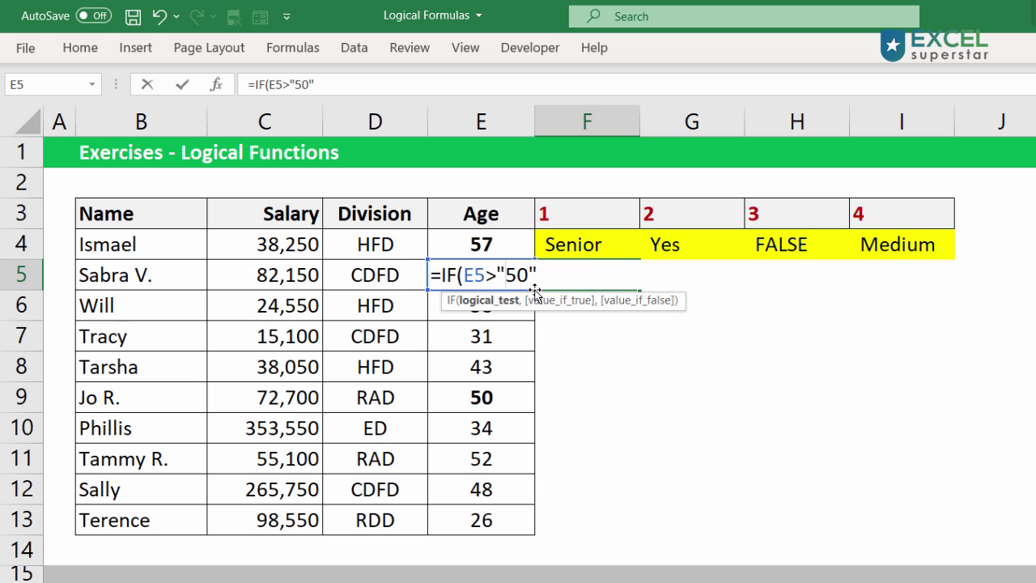
{"action": "left_click_drag", "start_coordinate": [499, 275], "coordinate": [612, 297]}
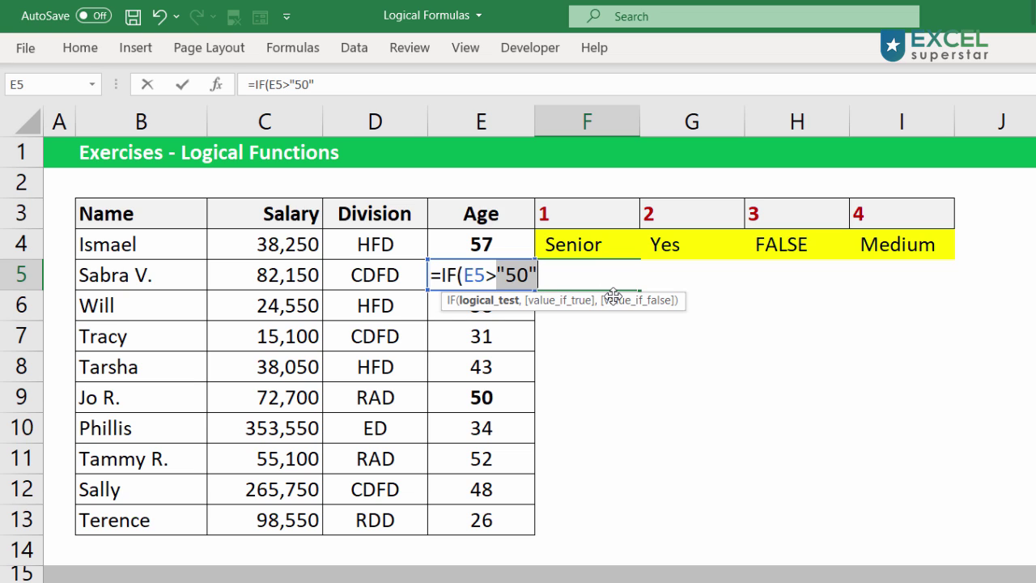
{"action": "key", "text": "Escape"}
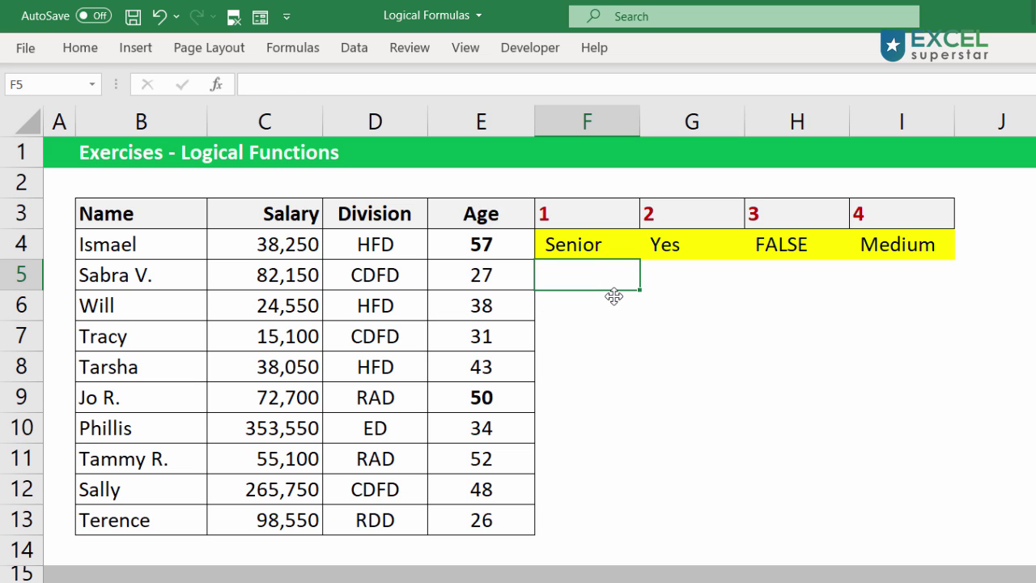
- Enter =IF(E5>50,"Senior","") in F5, returning blank for age 27
{"action": "type", "text": "=i"}
{"action": "key", "text": "Tab"}
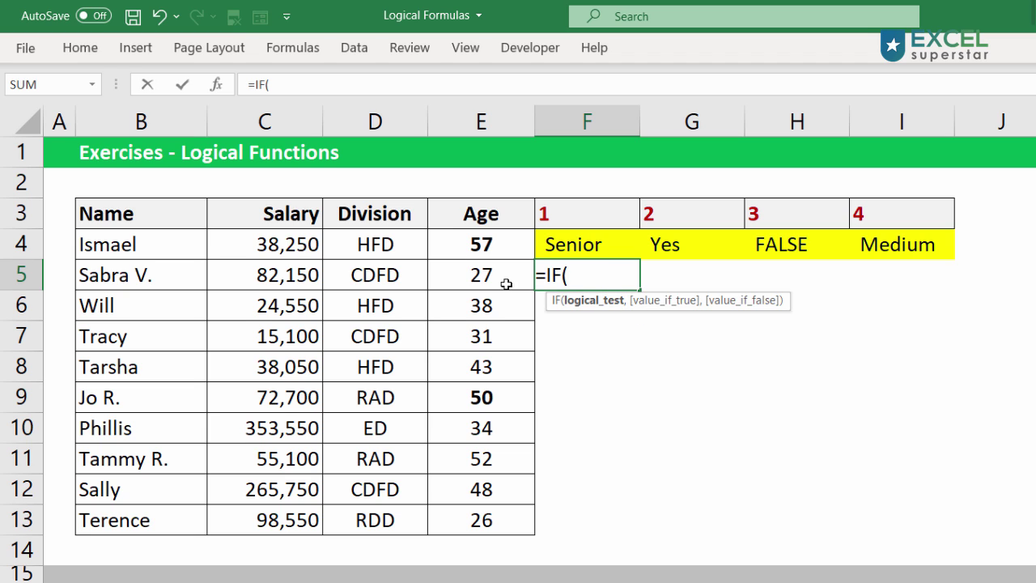
{"action": "left_click", "coordinate": [496, 276]}
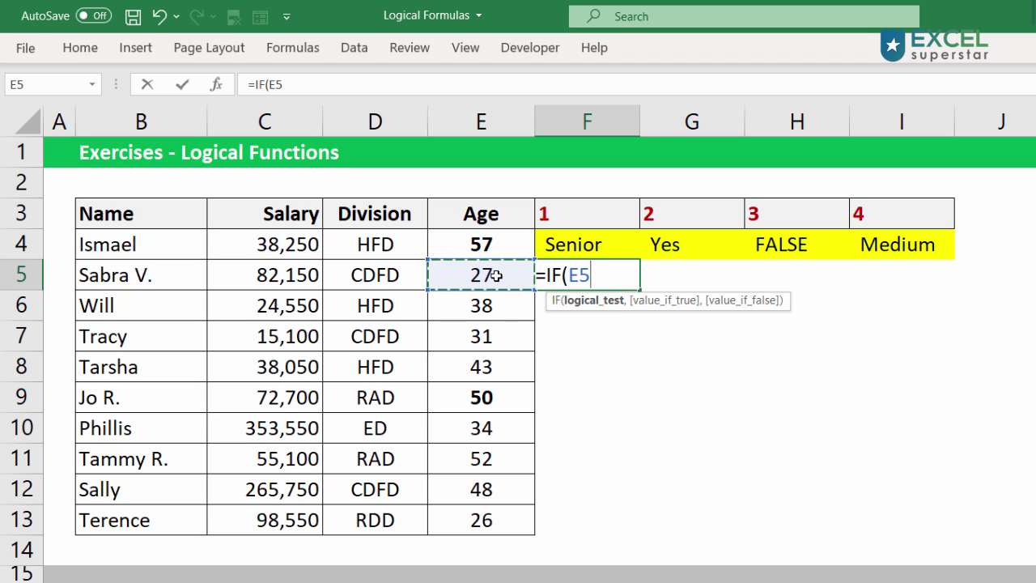
{"action": "type", "text": ">50"}
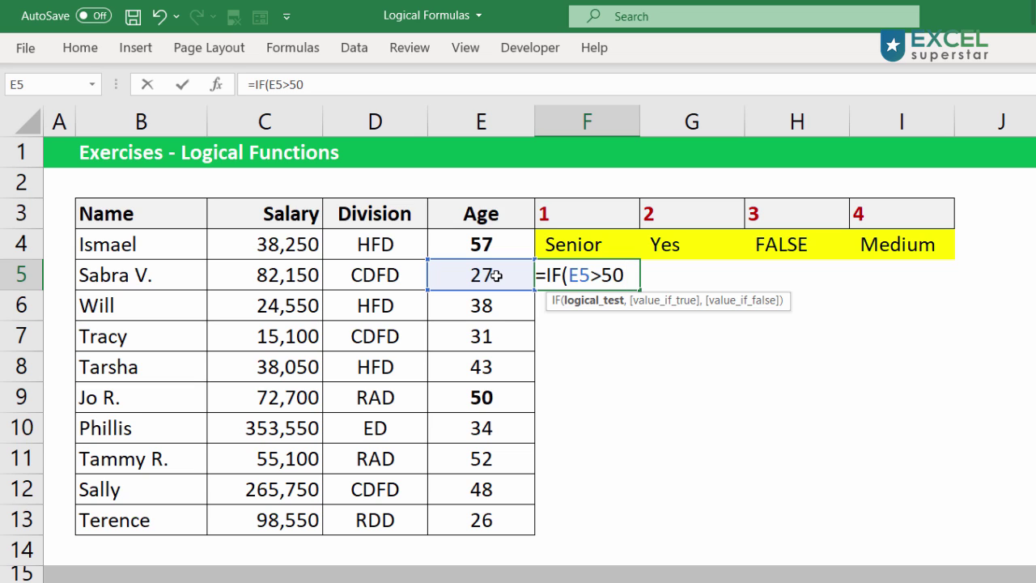
{"action": "type", "text": ","}
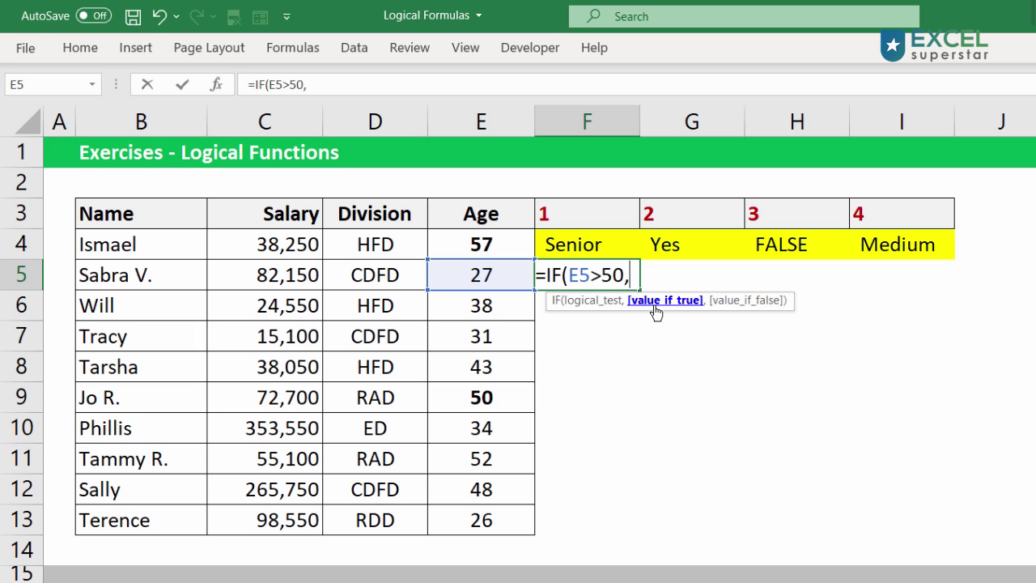
{"action": "type", "text": "\"Sen"}
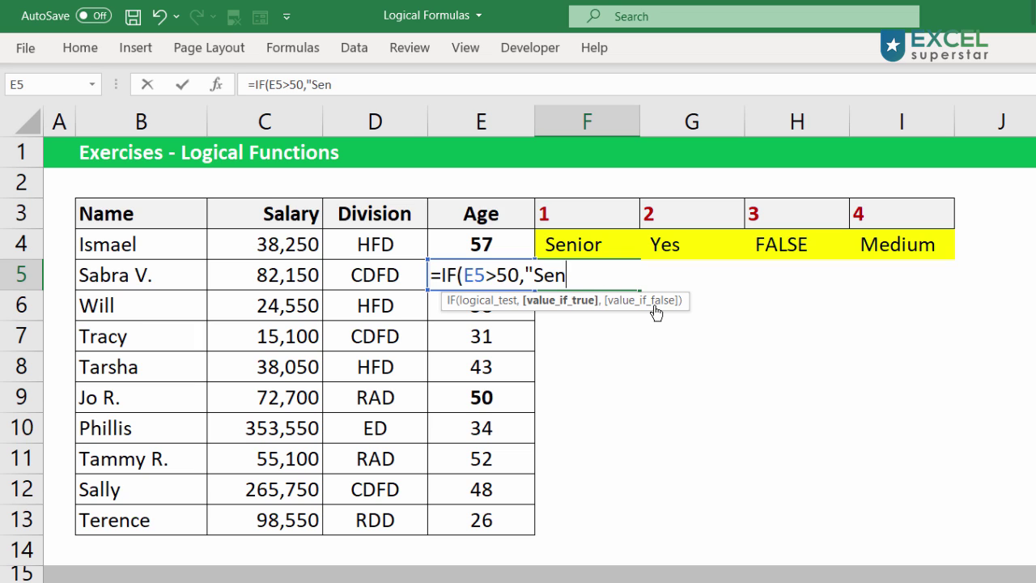
{"action": "type", "text": "ior\""}
{"action": "type", "text": ","}
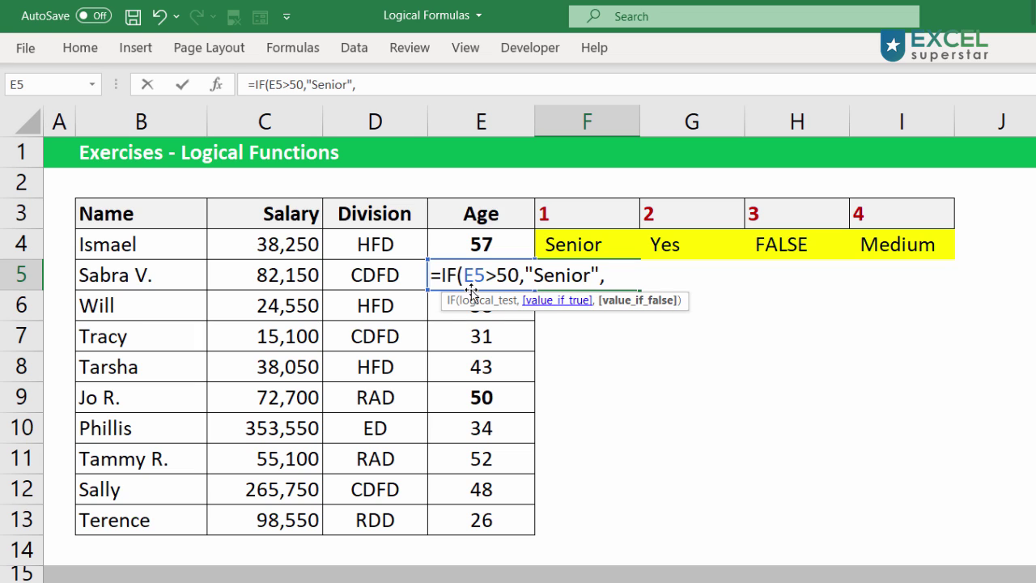
{"action": "left_click_drag", "start_coordinate": [464, 275], "coordinate": [522, 275]}
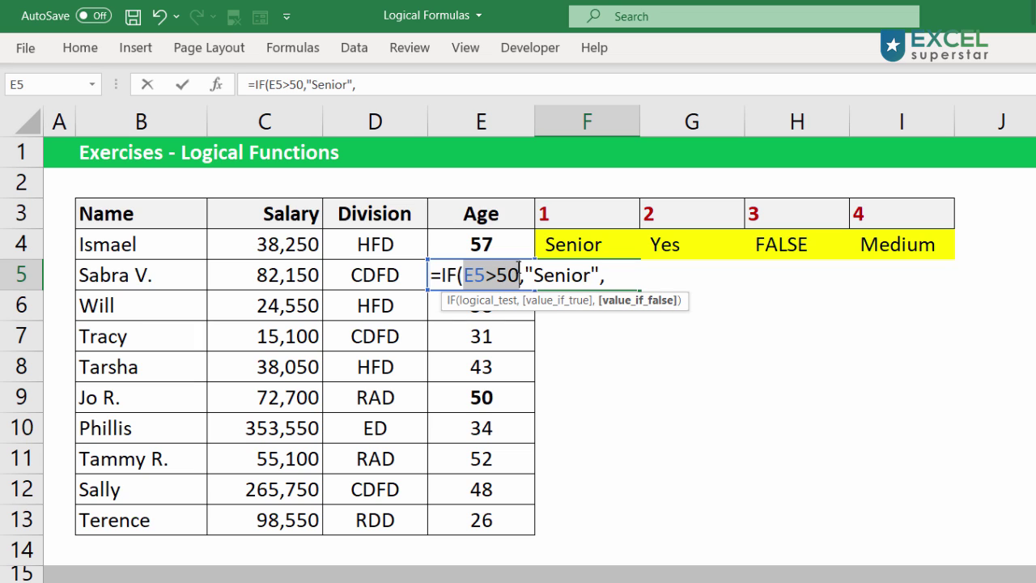
{"action": "left_click", "coordinate": [631, 282]}
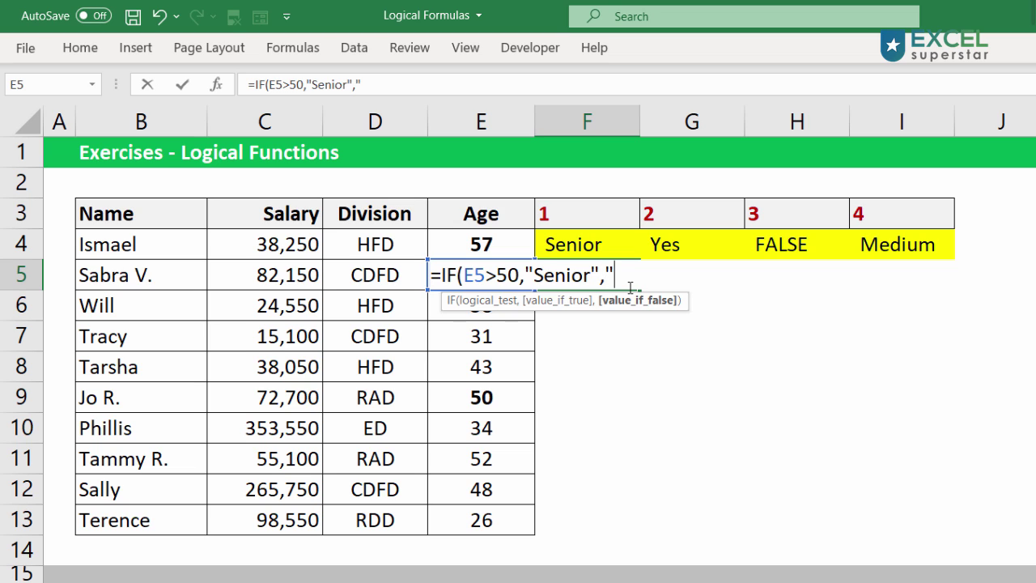
{"action": "type", "text": "\")"}
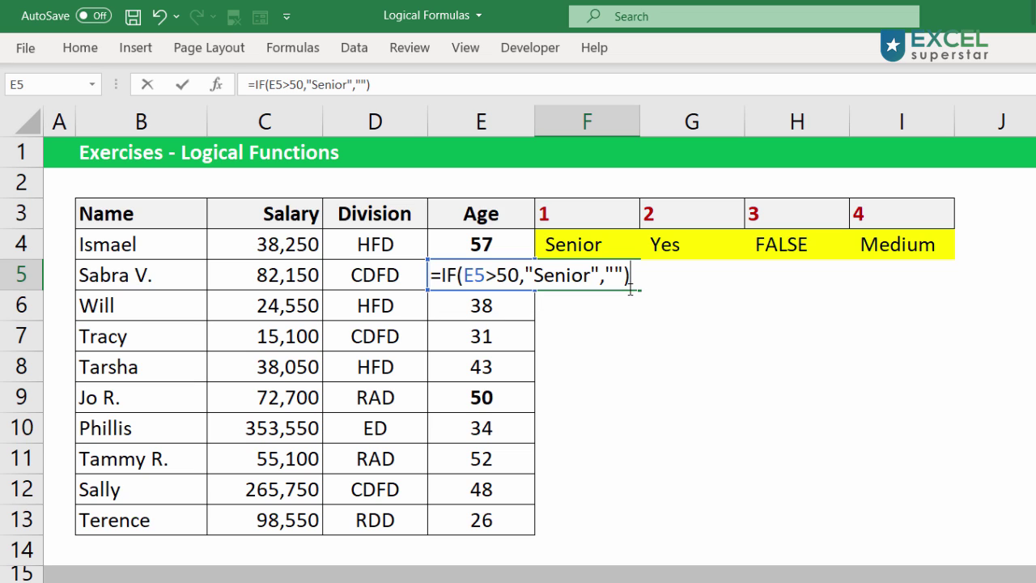
{"action": "left_click_drag", "start_coordinate": [606, 277], "coordinate": [623, 276]}
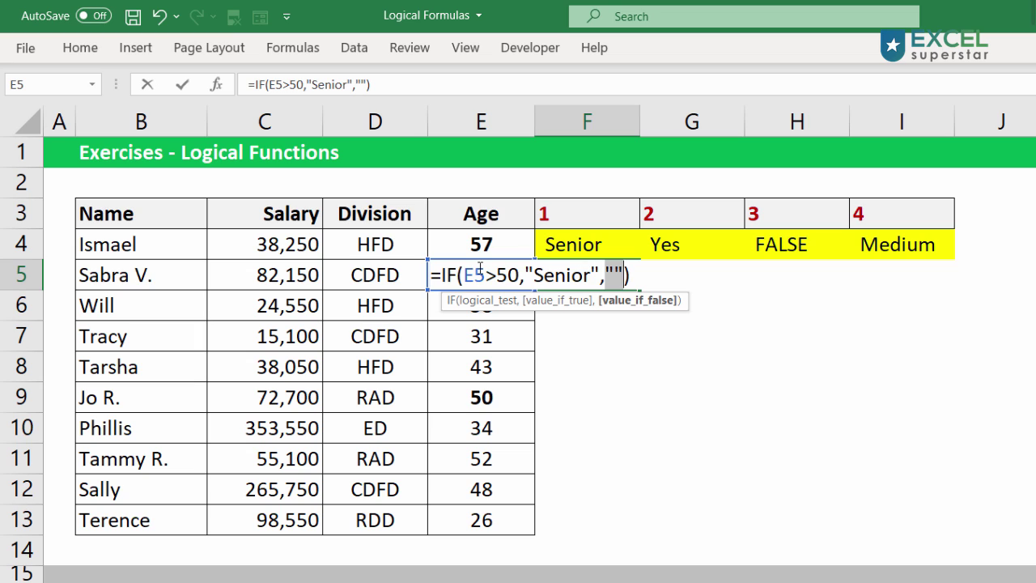
{"action": "left_click_drag", "start_coordinate": [474, 274], "coordinate": [625, 275]}
{"action": "key", "text": "Return"}
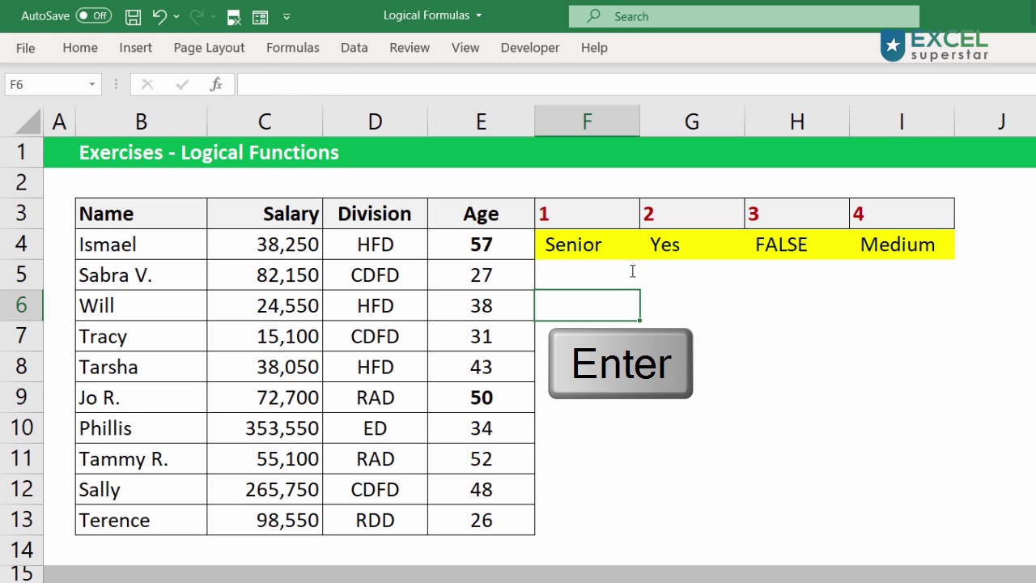
- Fill the F5 Senior formula down to F13, so only age 52 shows Senior
{"action": "left_click", "coordinate": [611, 273]}
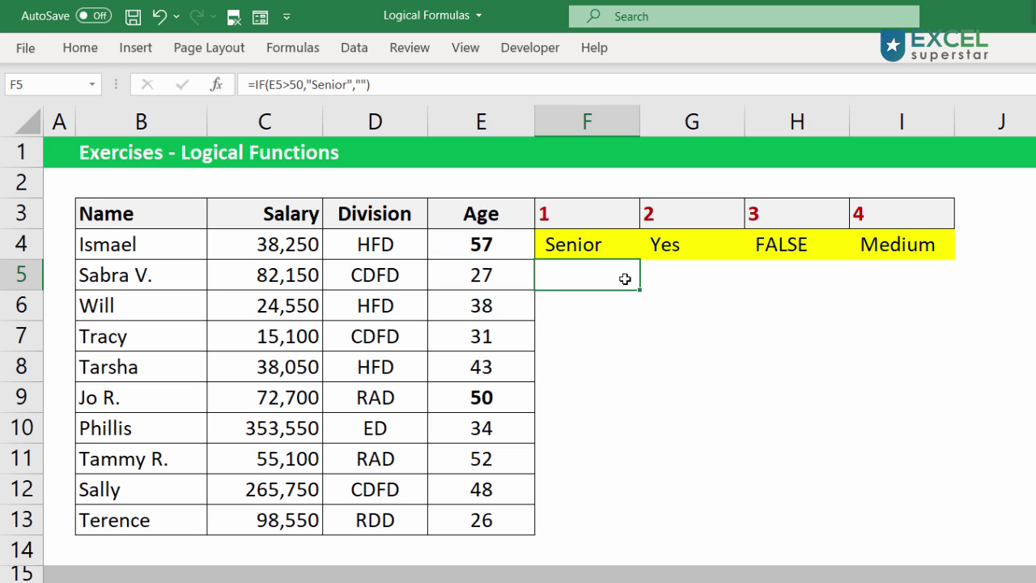
{"action": "left_click_drag", "start_coordinate": [642, 290], "coordinate": [635, 536]}
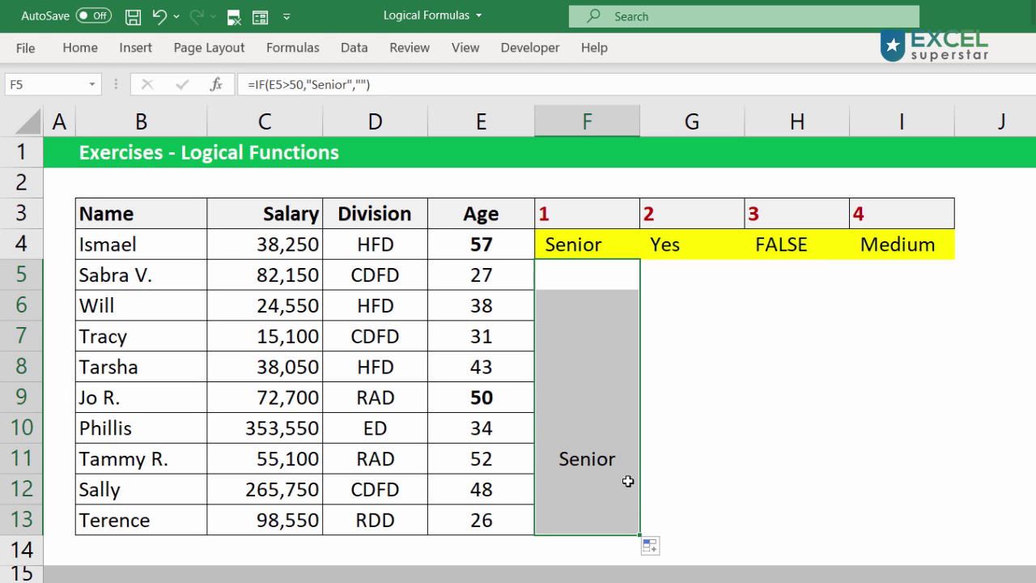
{"action": "left_click_drag", "start_coordinate": [603, 458], "coordinate": [441, 446]}
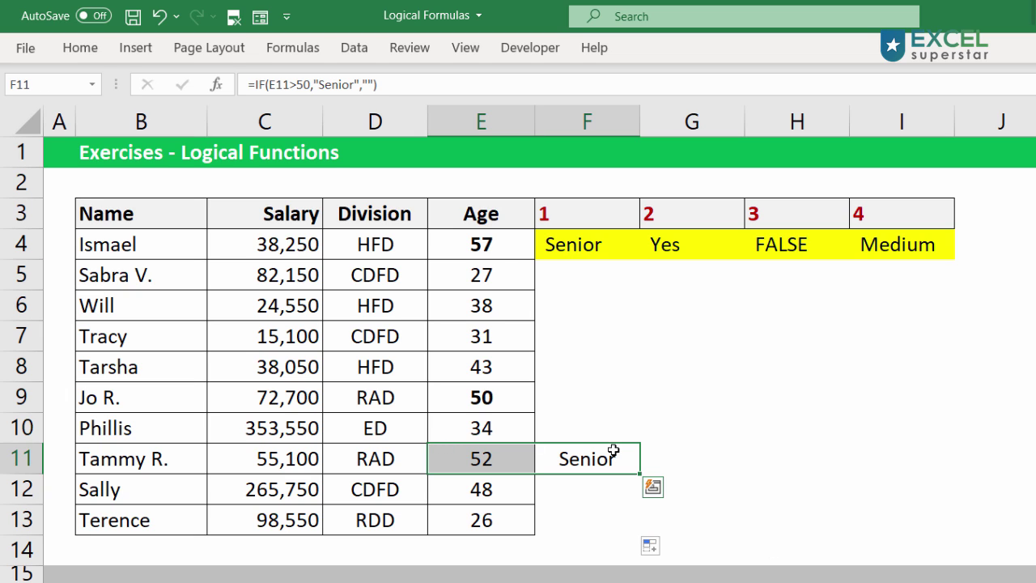
{"action": "left_click", "coordinate": [564, 219]}
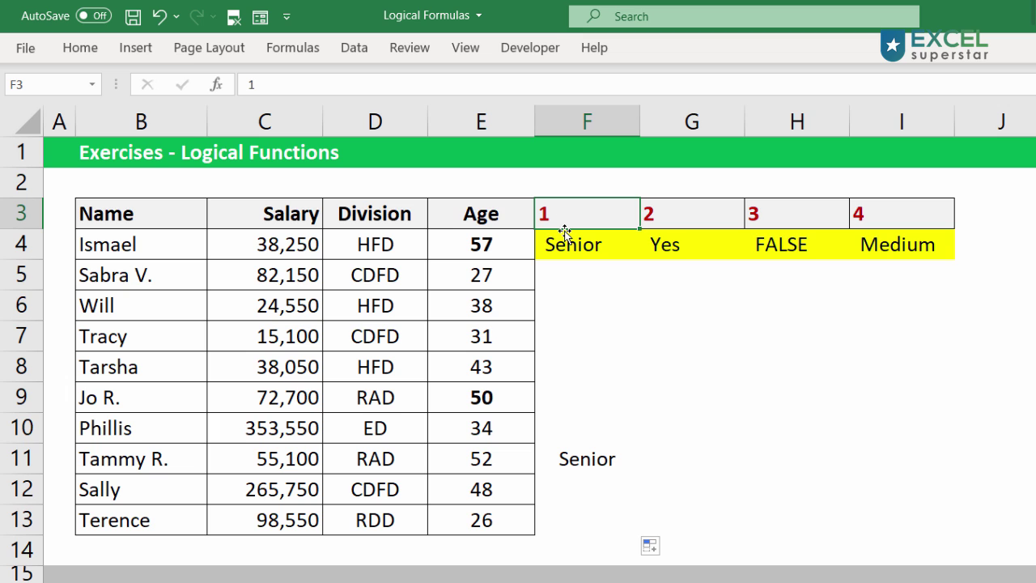
- Turn on header filters and filter column F to show only Senior rows
{"action": "key", "text": "ctrl+shift+l"}
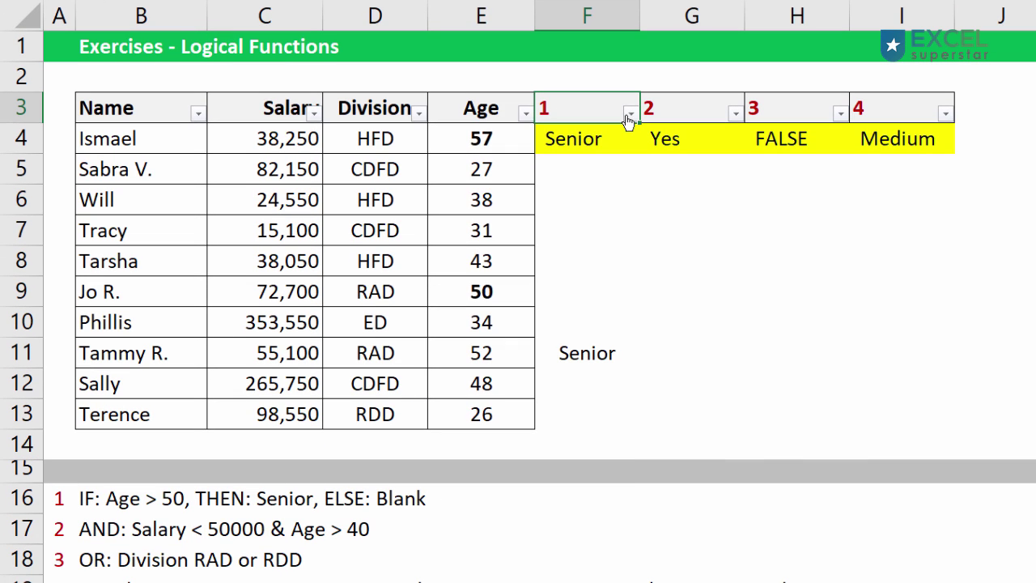
{"action": "left_click", "coordinate": [630, 219]}
{"action": "left_click", "coordinate": [436, 340]}
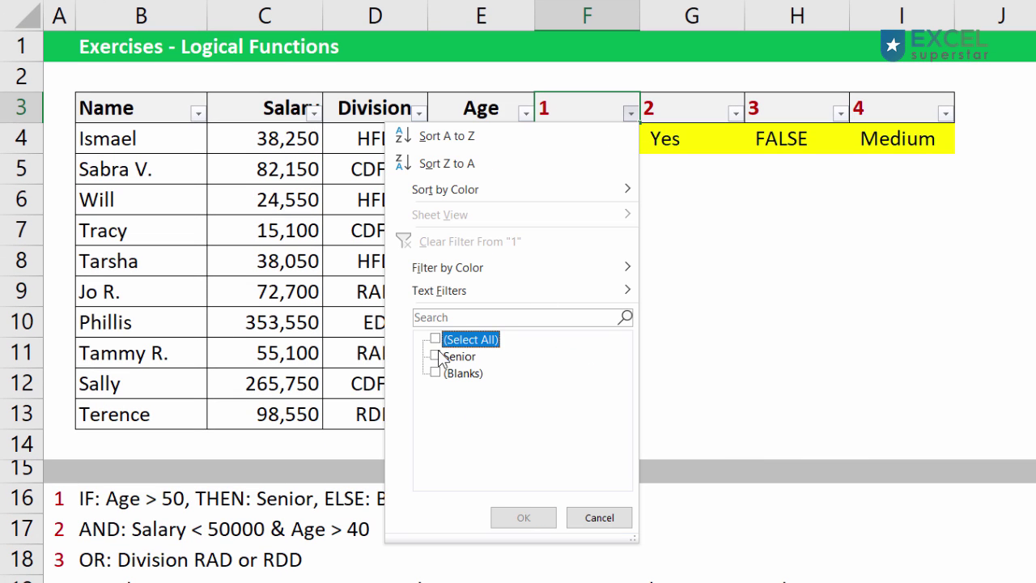
{"action": "left_click", "coordinate": [436, 356]}
{"action": "left_click", "coordinate": [524, 518]}
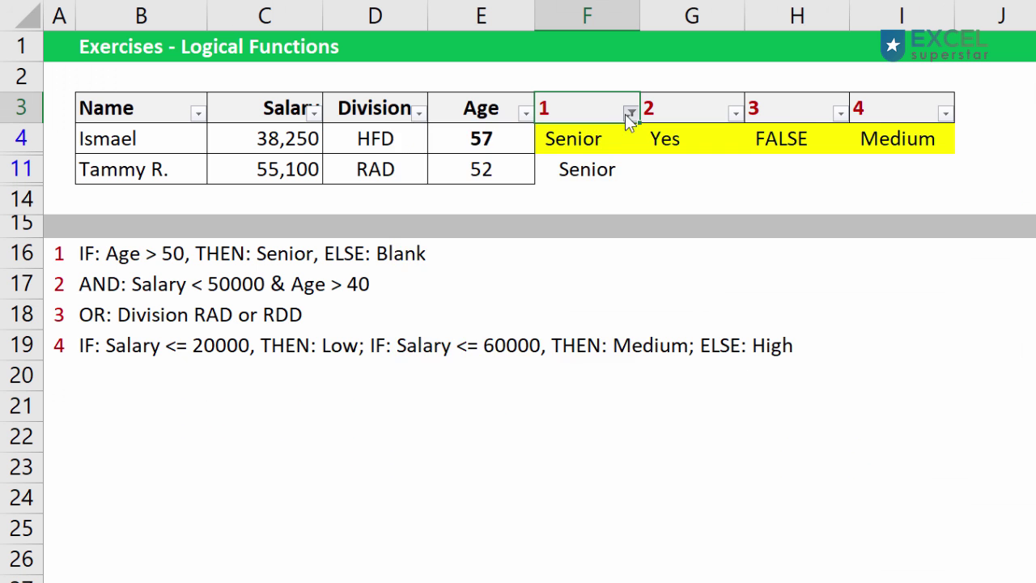
- Restore all rows by choosing (Select All) in the F3 filter
{"action": "left_click", "coordinate": [630, 113]}
{"action": "left_click", "coordinate": [436, 339]}
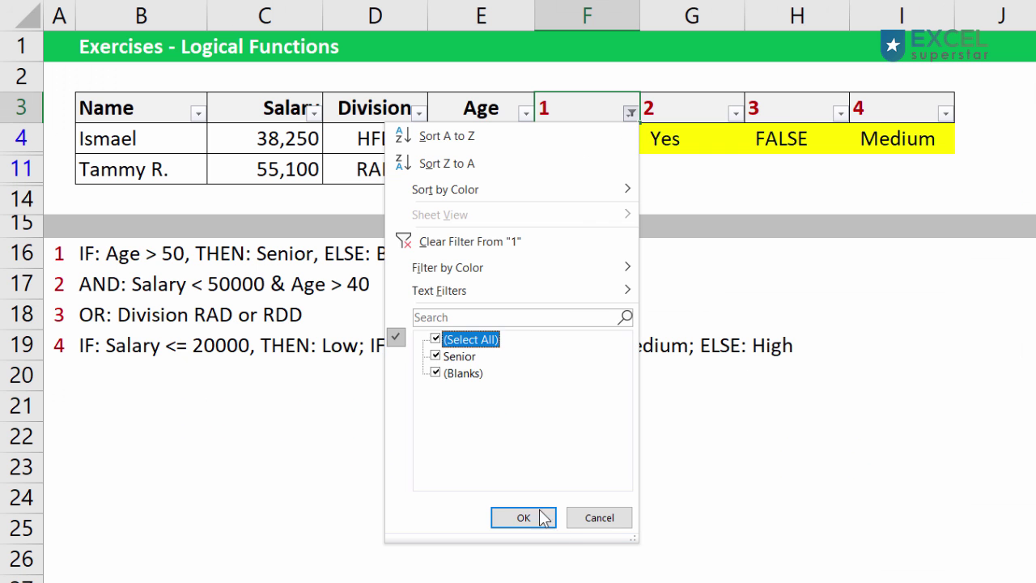
{"action": "left_click", "coordinate": [542, 518]}
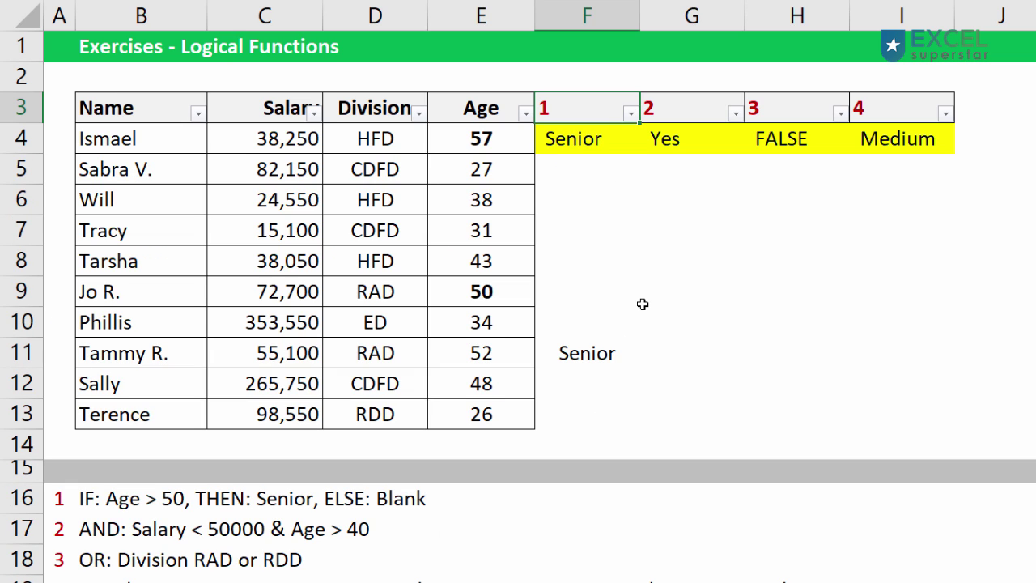
- Bold the row 16 rule 'IF: Age > 50, THEN: Senior' to mark it done
{"action": "left_click", "coordinate": [26, 497]}
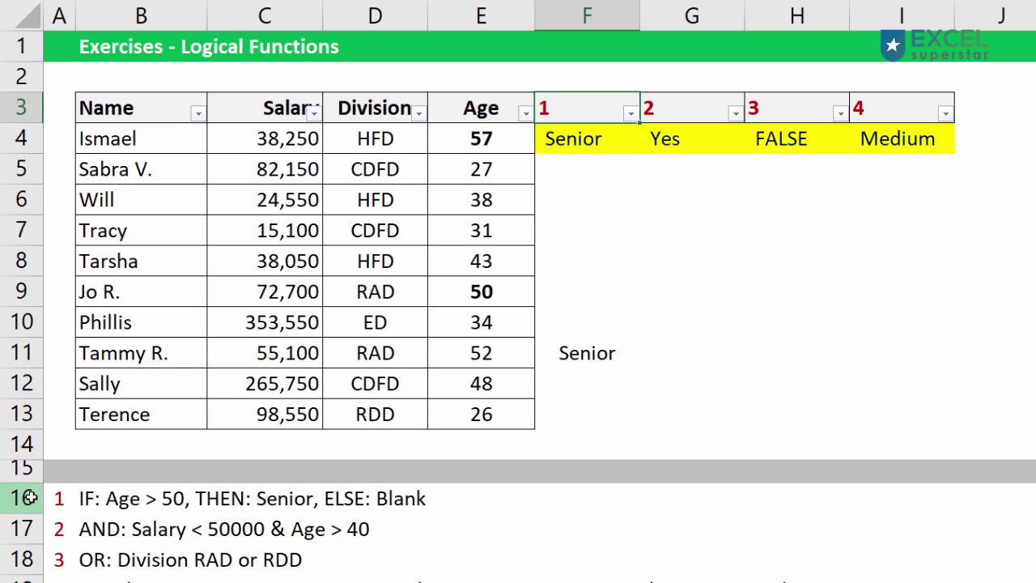
{"action": "key", "text": "ctrl+b"}
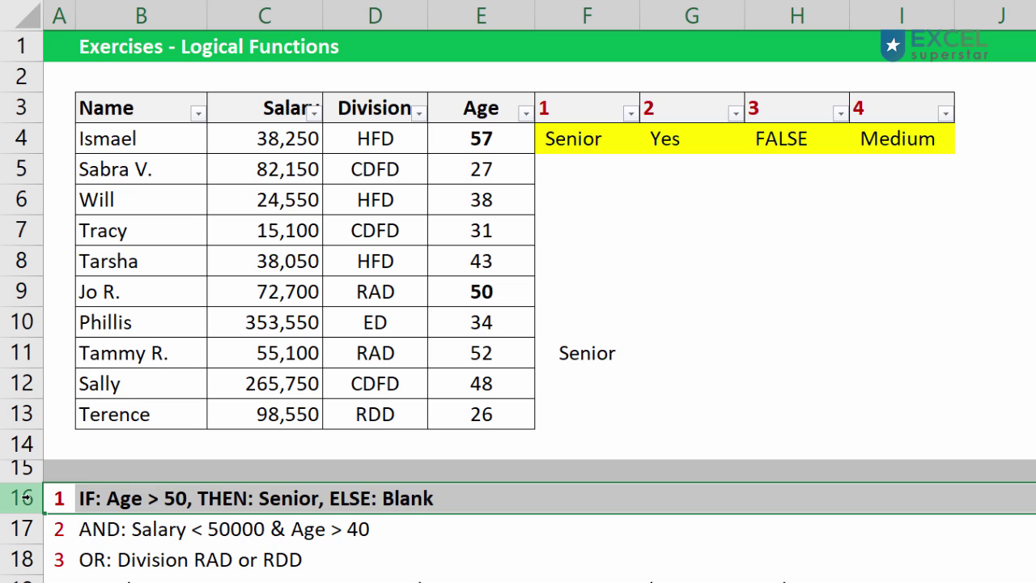
{"action": "left_click", "coordinate": [11, 526]}
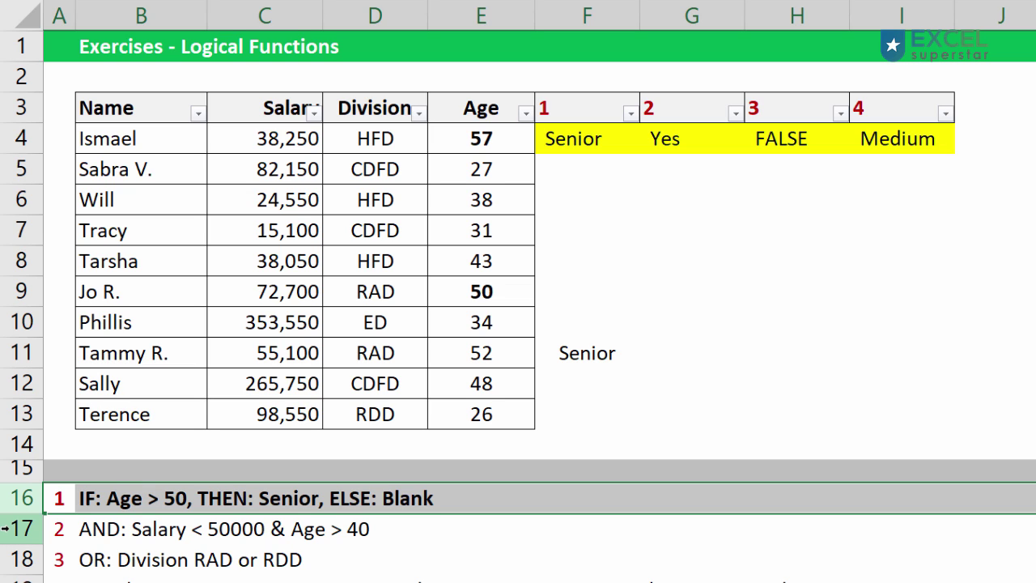
{"action": "left_click", "coordinate": [8, 528]}
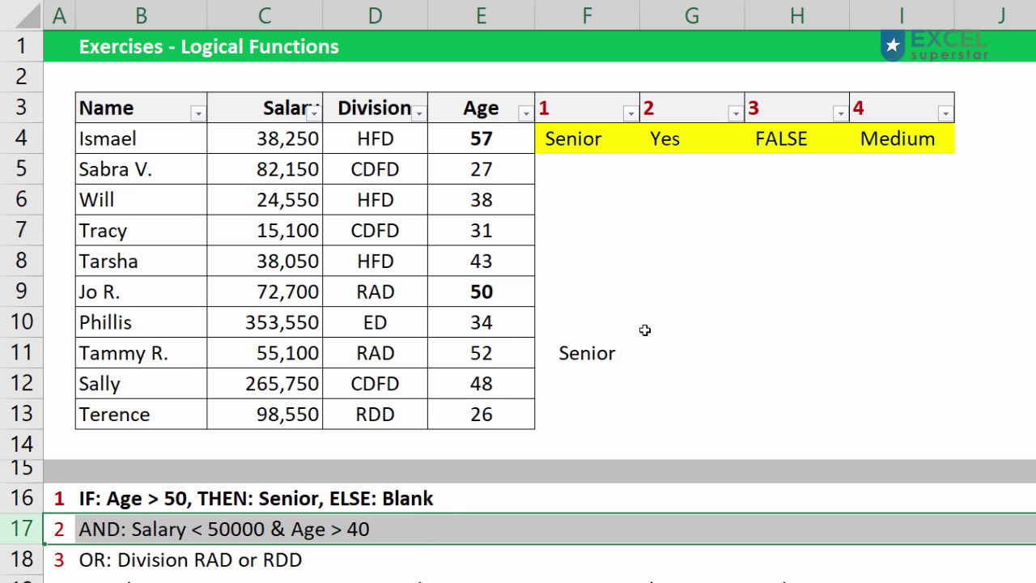
{"action": "left_click", "coordinate": [685, 174]}
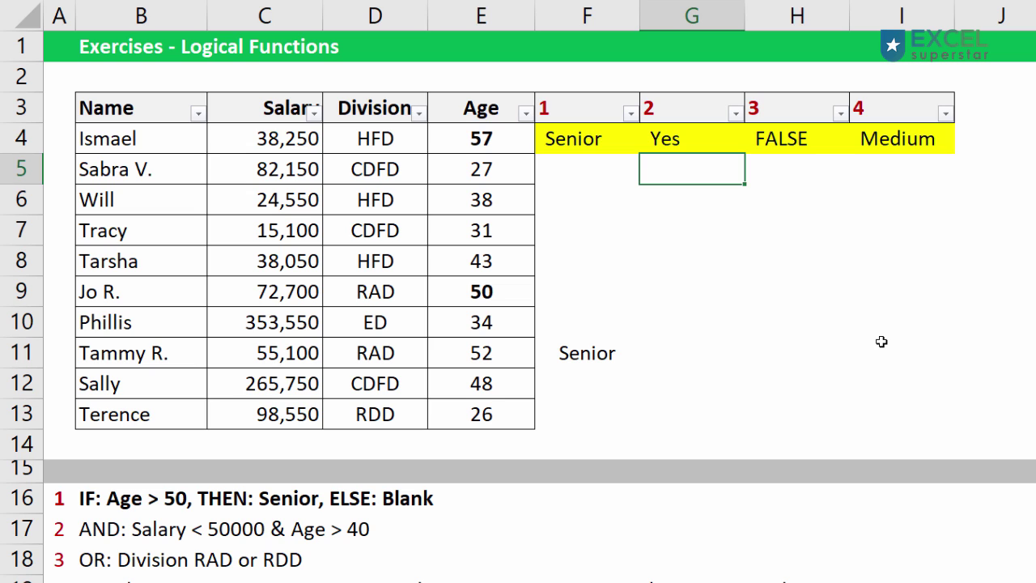
- Begin =IF(C5<50000,E5>40 in G5, then cancel the unfinished formula
{"action": "type", "text": "=if"}
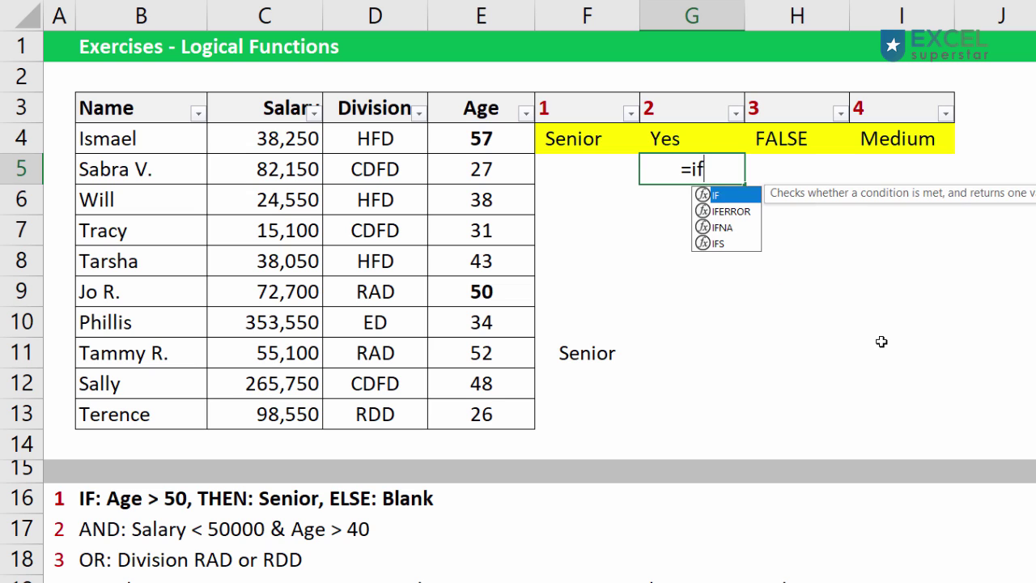
{"action": "key", "text": "Tab"}
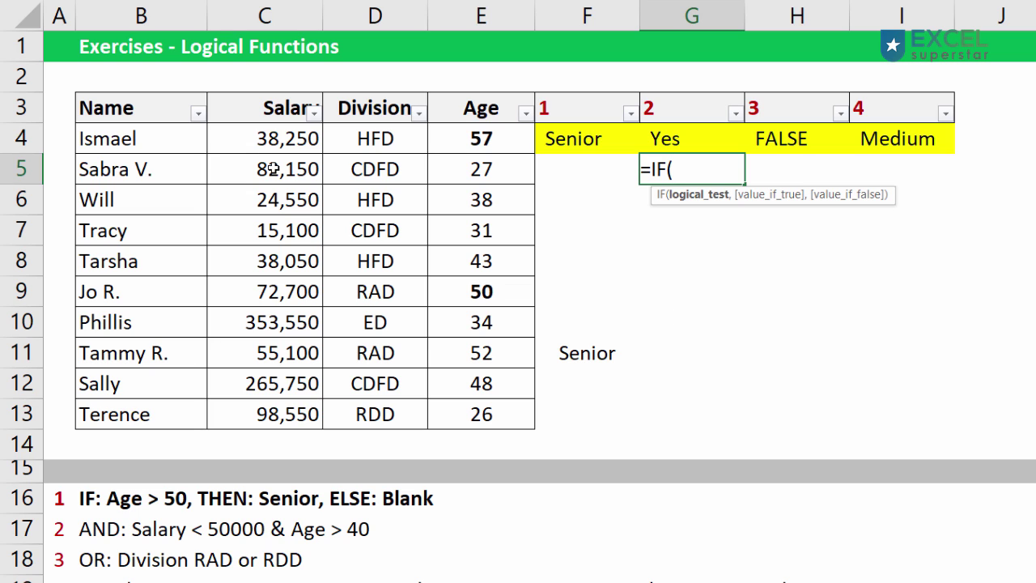
{"action": "left_click", "coordinate": [272, 168]}
{"action": "type", "text": "<"}
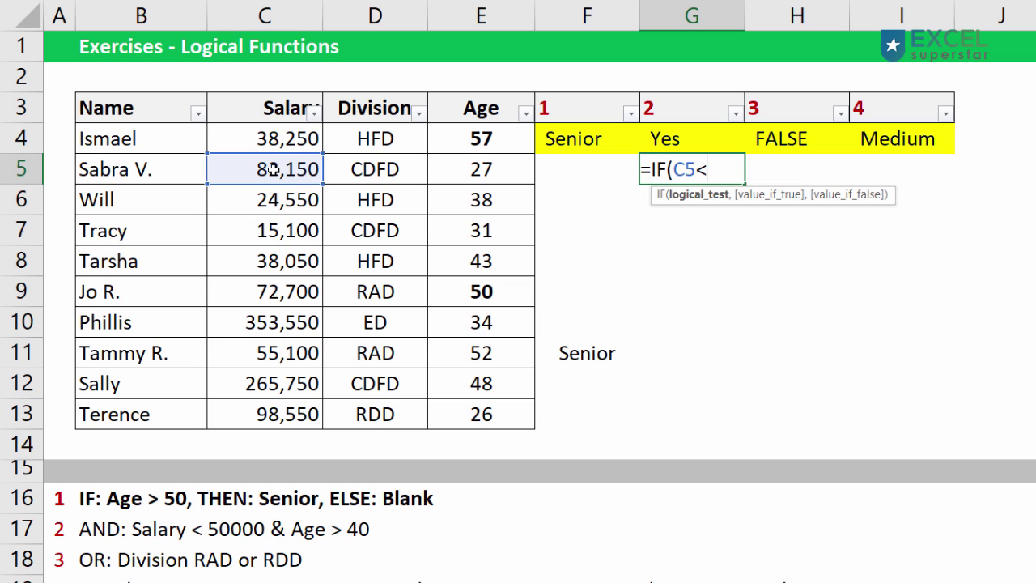
{"action": "type", "text": "5000"}
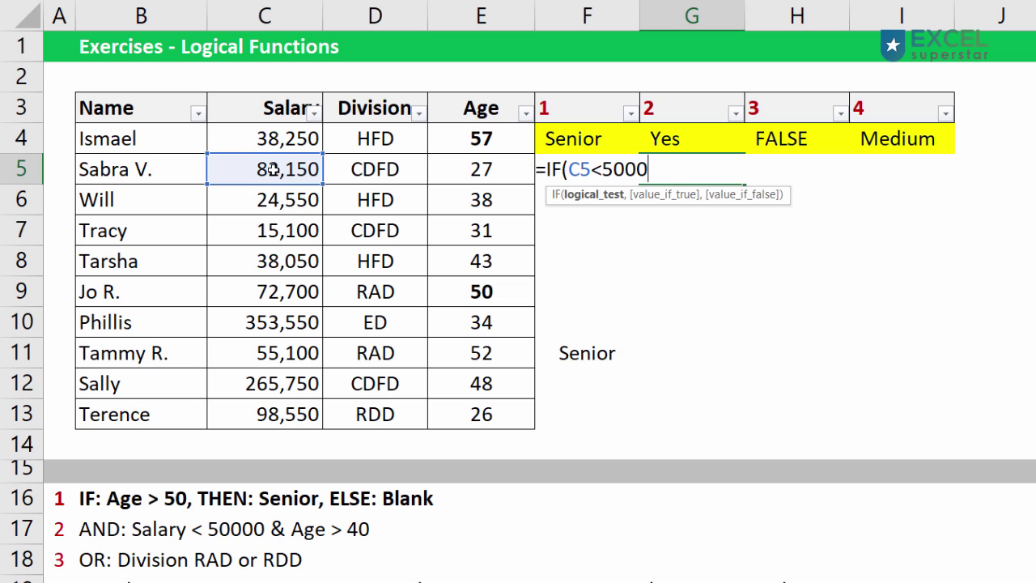
{"action": "type", "text": "0,"}
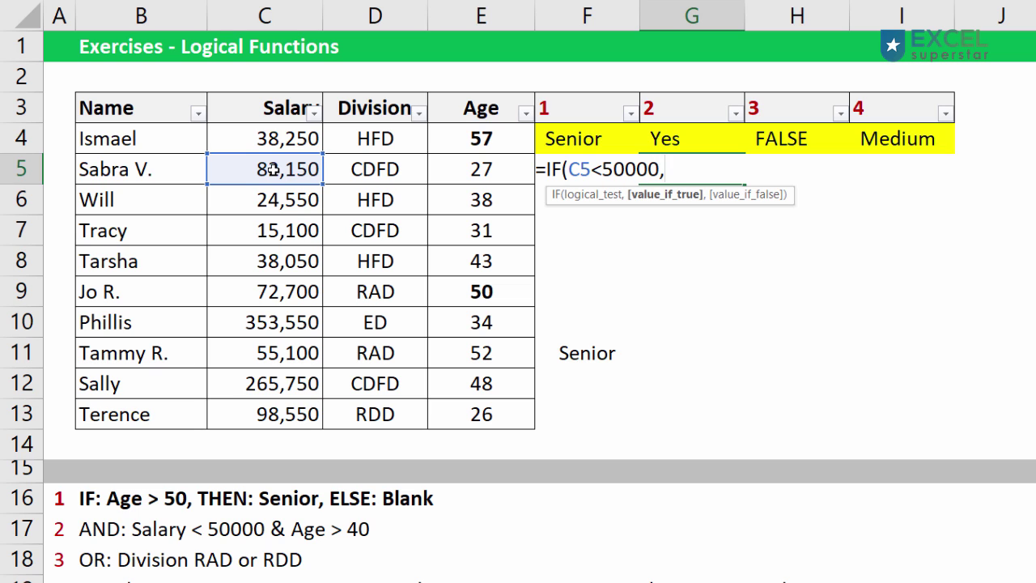
{"action": "left_click", "coordinate": [510, 173]}
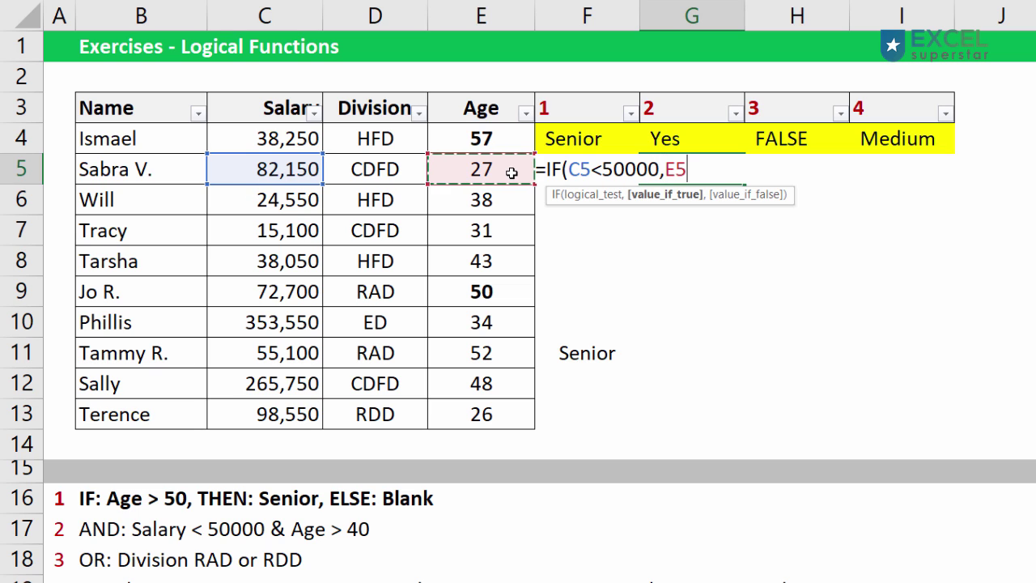
{"action": "type", "text": ">40"}
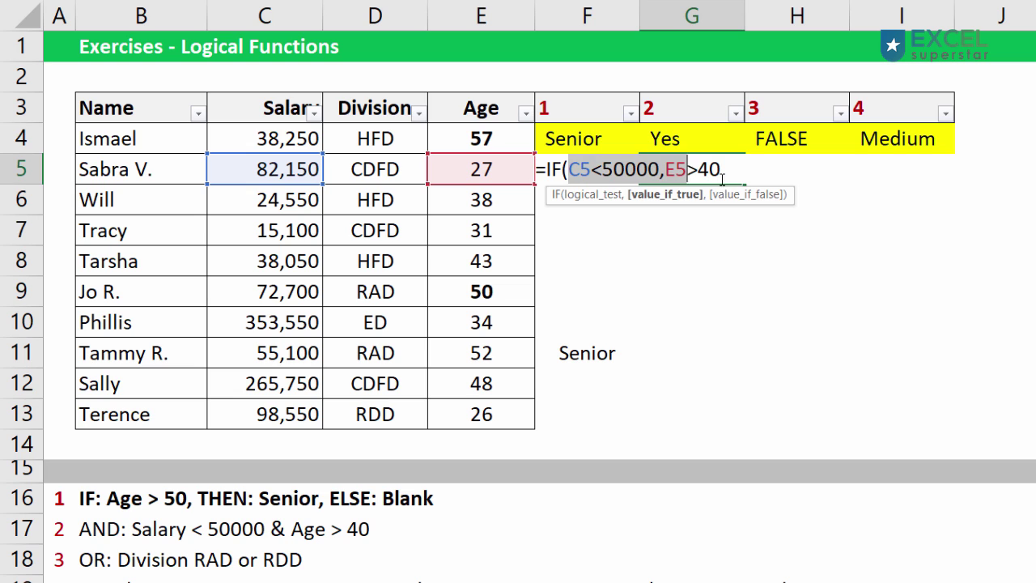
{"action": "left_click_drag", "start_coordinate": [569, 170], "coordinate": [742, 177]}
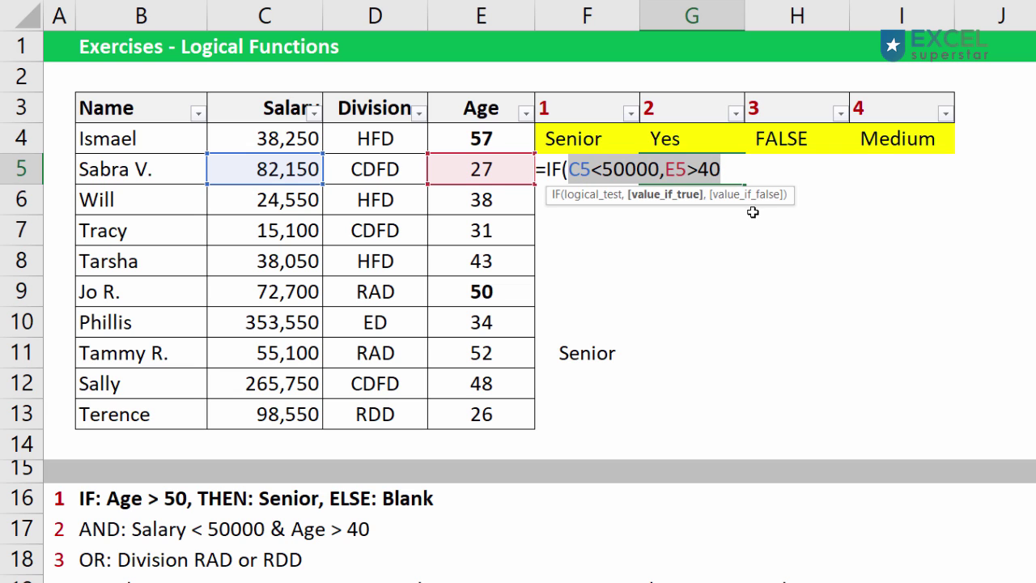
{"action": "key", "text": "Escape"}
- Enter =AND(C5<50000,E5>40) in G5 and fill it down to G13
{"action": "type", "text": "=and"}
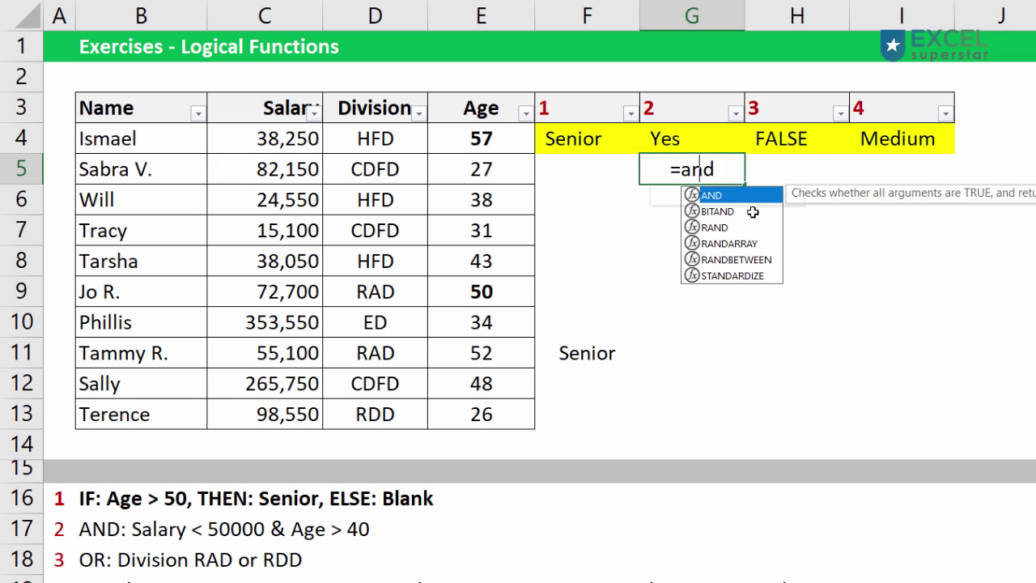
{"action": "key", "text": "Tab"}
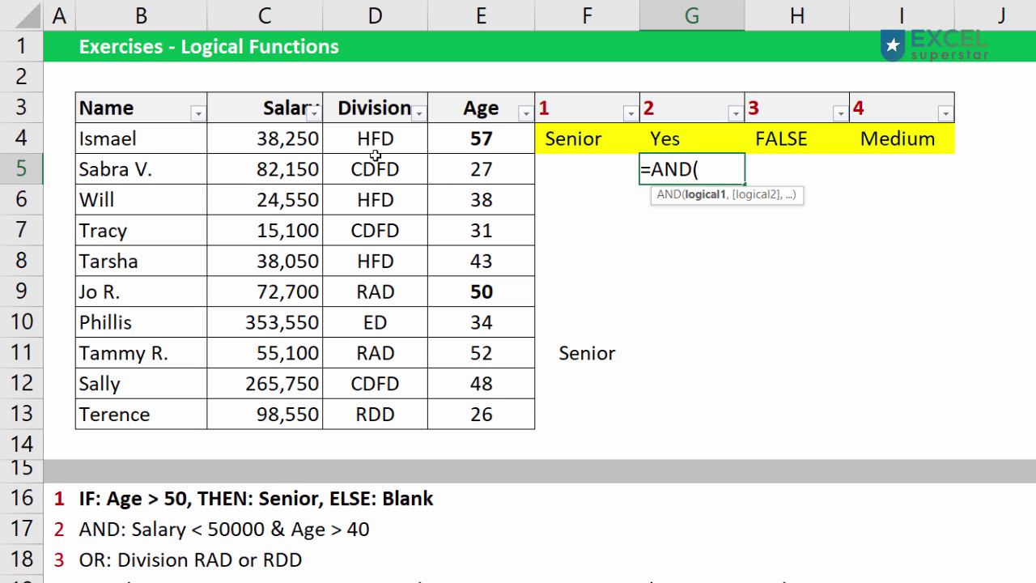
{"action": "left_click", "coordinate": [265, 168]}
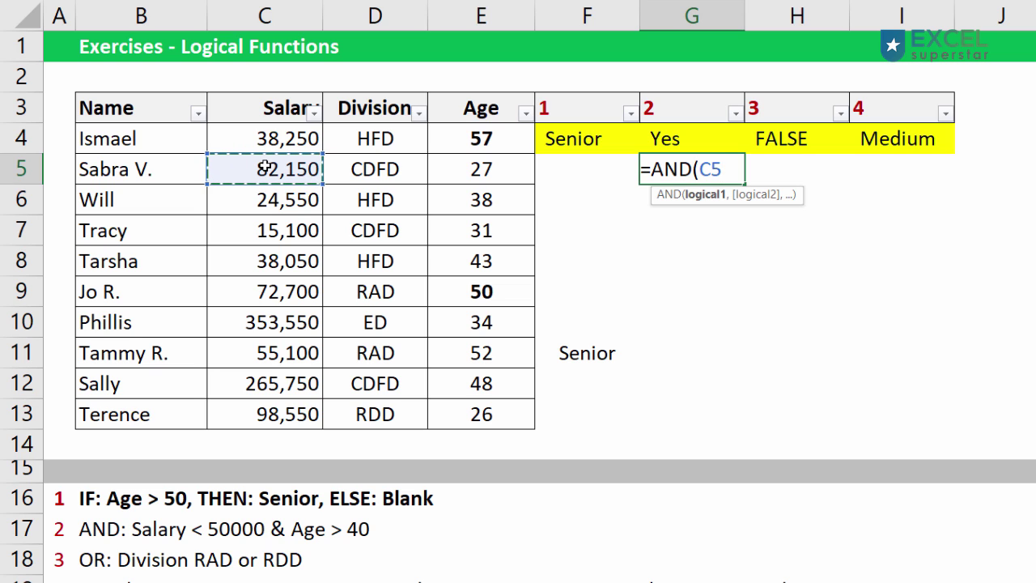
{"action": "type", "text": "<500"}
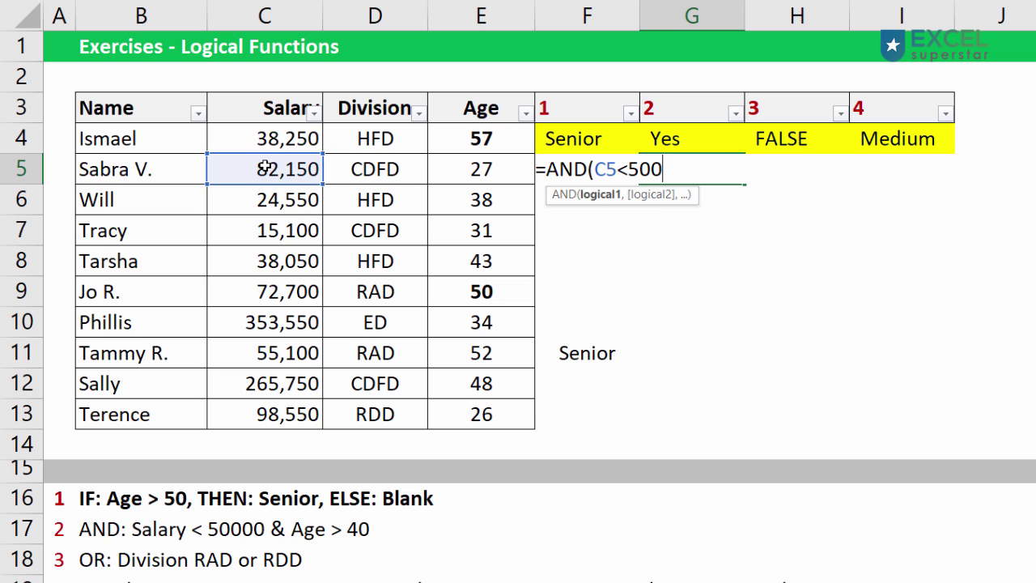
{"action": "type", "text": "00,"}
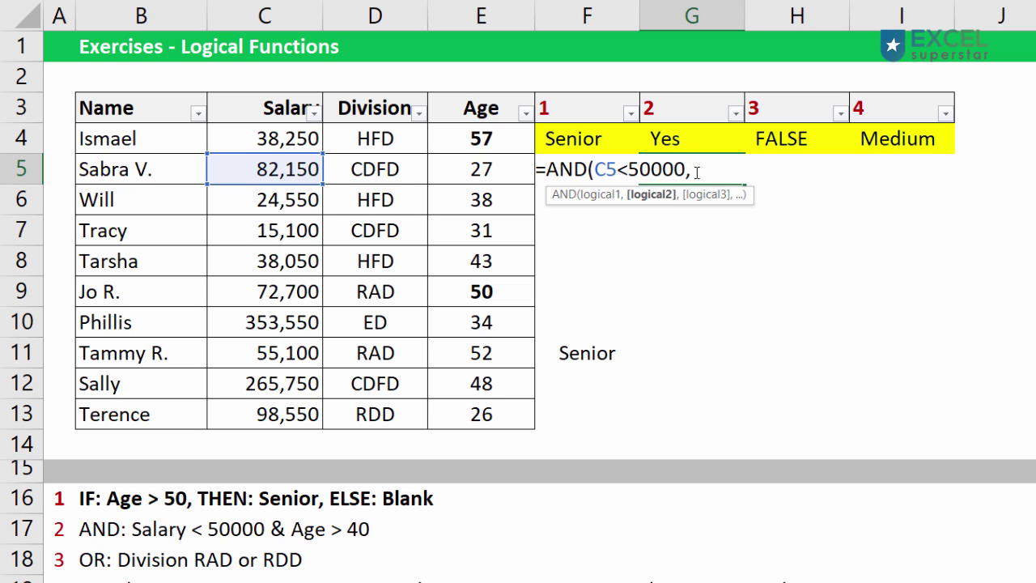
{"action": "left_click", "coordinate": [496, 170]}
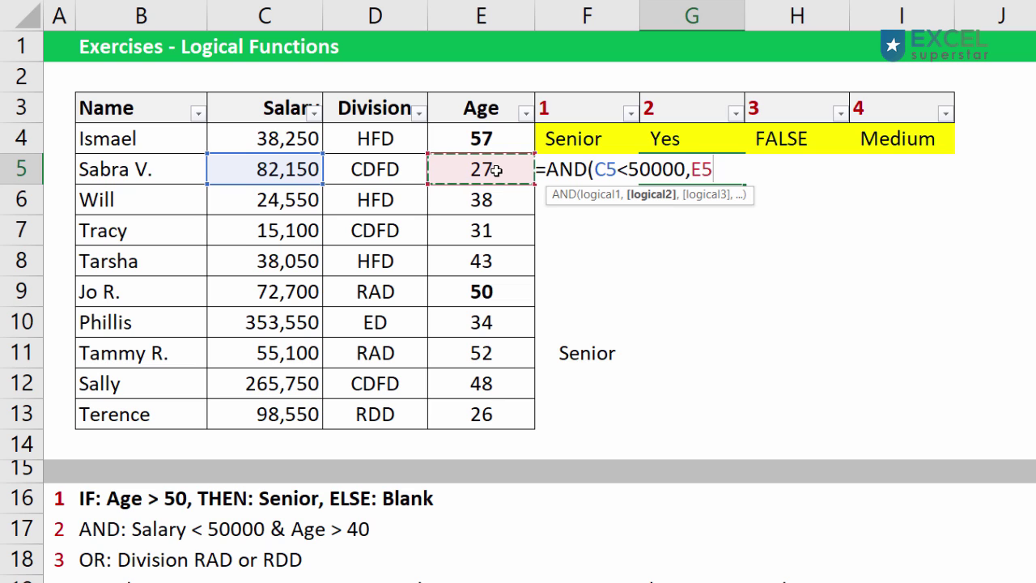
{"action": "type", "text": ">4"}
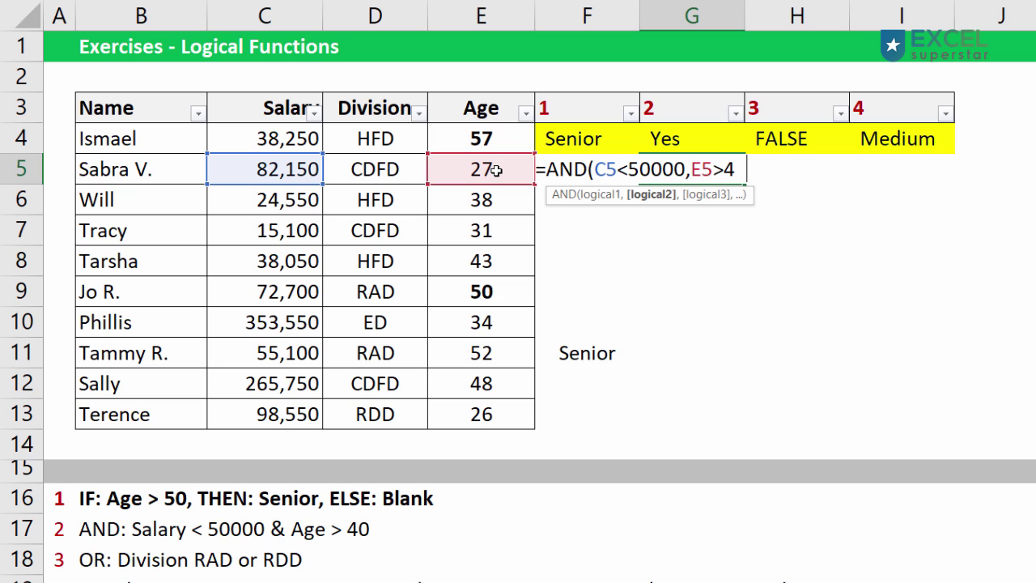
{"action": "type", "text": "0"}
{"action": "type", "text": ")"}
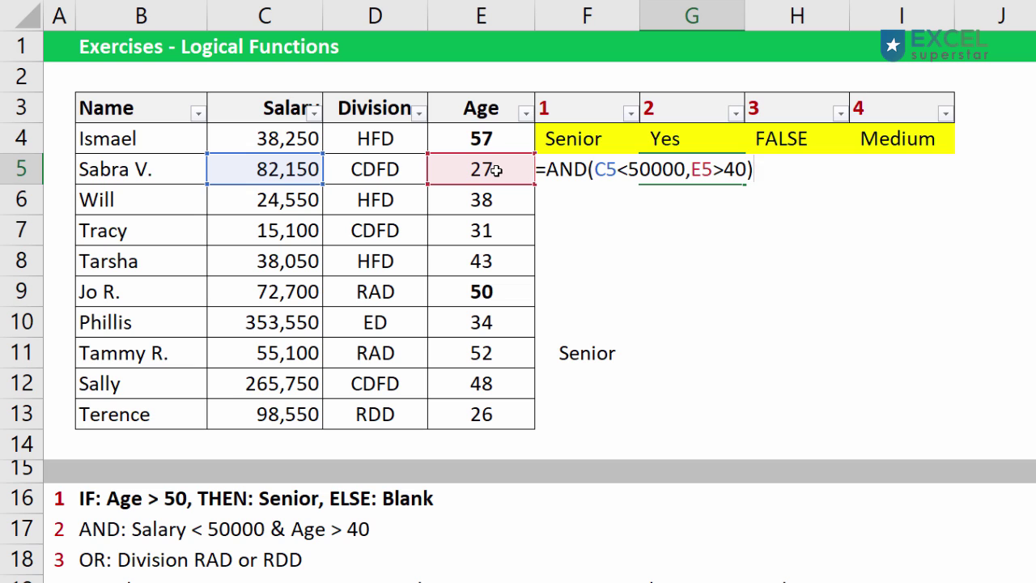
{"action": "key", "text": "Return"}
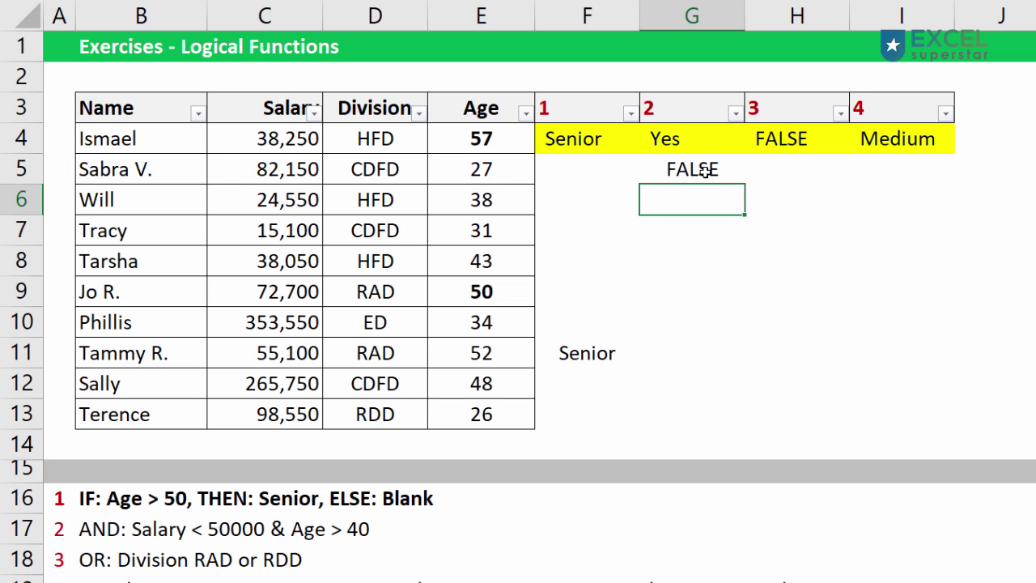
{"action": "left_click", "coordinate": [687, 165]}
{"action": "left_click_drag", "start_coordinate": [744, 185], "coordinate": [741, 427]}
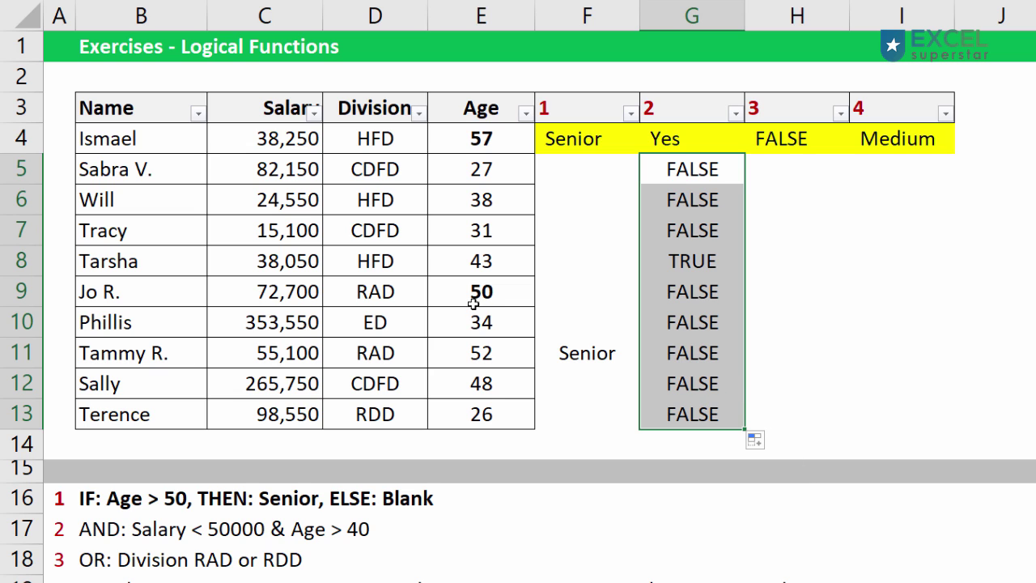
- Bold Tarsha's row C8:G8, the only TRUE result
{"action": "left_click_drag", "start_coordinate": [265, 256], "coordinate": [672, 258]}
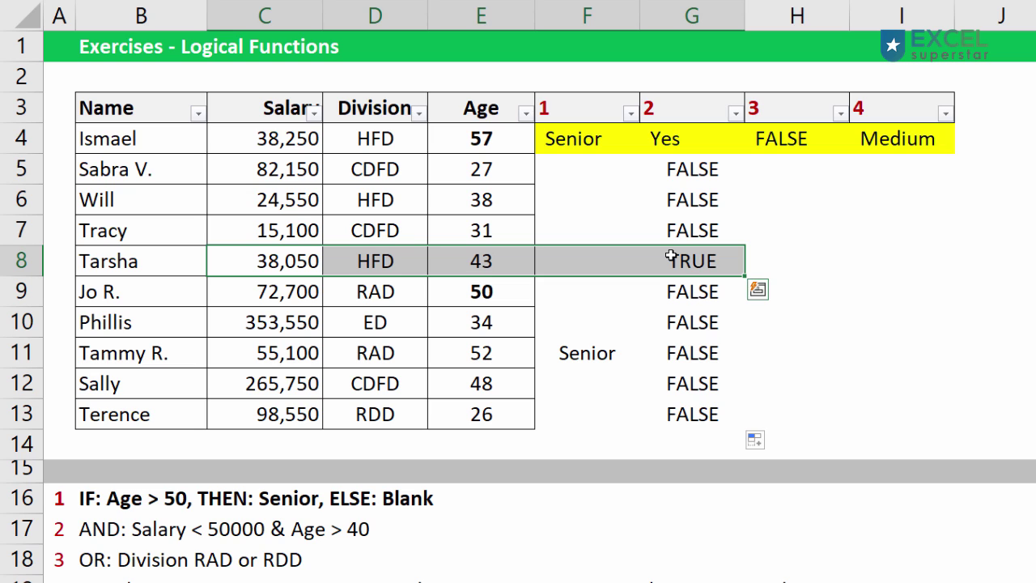
{"action": "key", "text": "ctrl+b"}
{"action": "key", "text": "ctrl+z"}
{"action": "key", "text": "ctrl+b"}
{"action": "key", "text": "ctrl+b"}
{"action": "key", "text": "ctrl+b"}
{"action": "key", "text": "ctrl+b"}
- Inspect G5's AND test and try a scratch =IF( entry in G2, then cancel it
{"action": "double_click", "coordinate": [675, 170]}
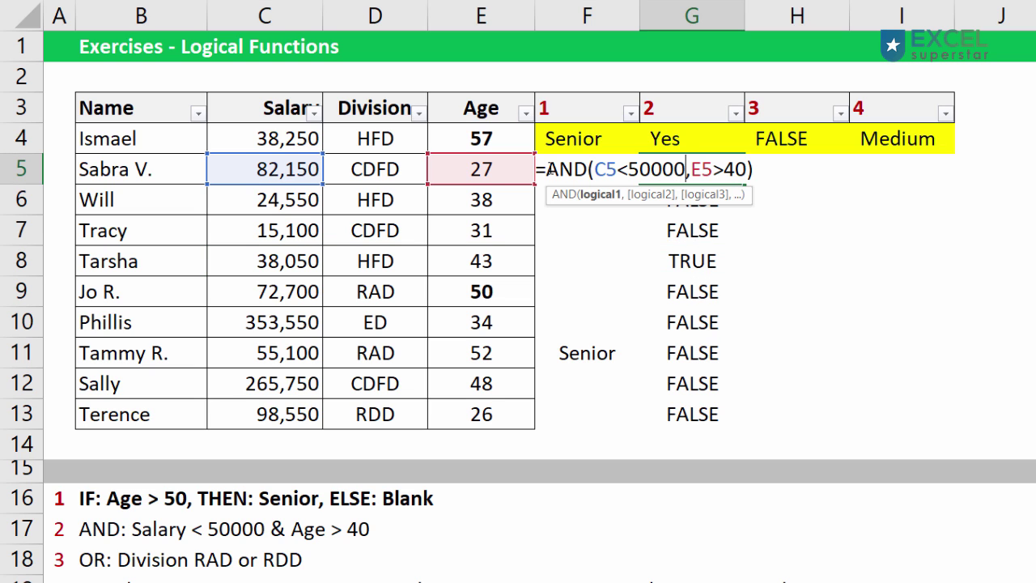
{"action": "left_click_drag", "start_coordinate": [546, 170], "coordinate": [753, 170]}
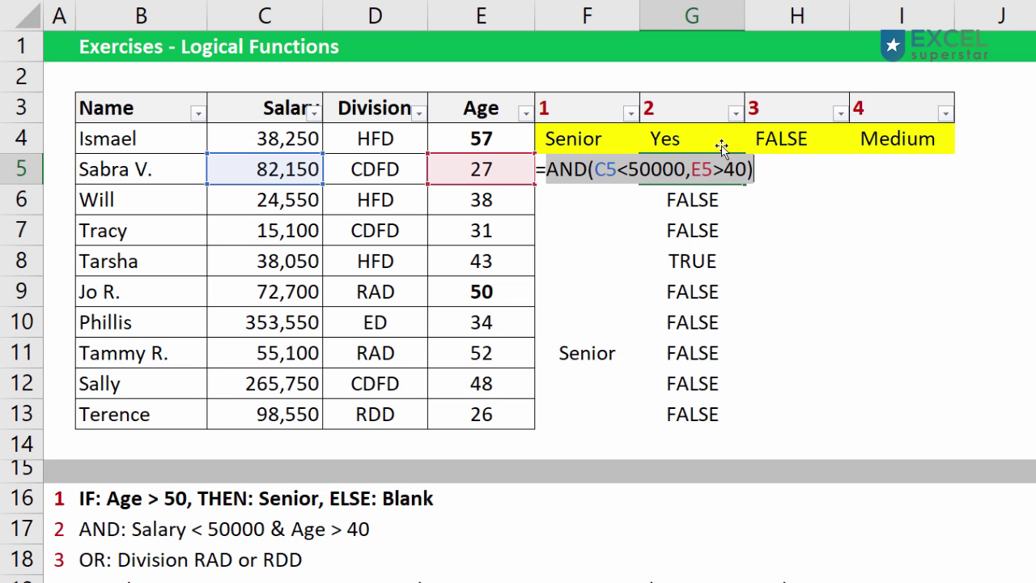
{"action": "key", "text": "Escape"}
{"action": "left_click", "coordinate": [684, 78]}
{"action": "type", "text": "=IF"}
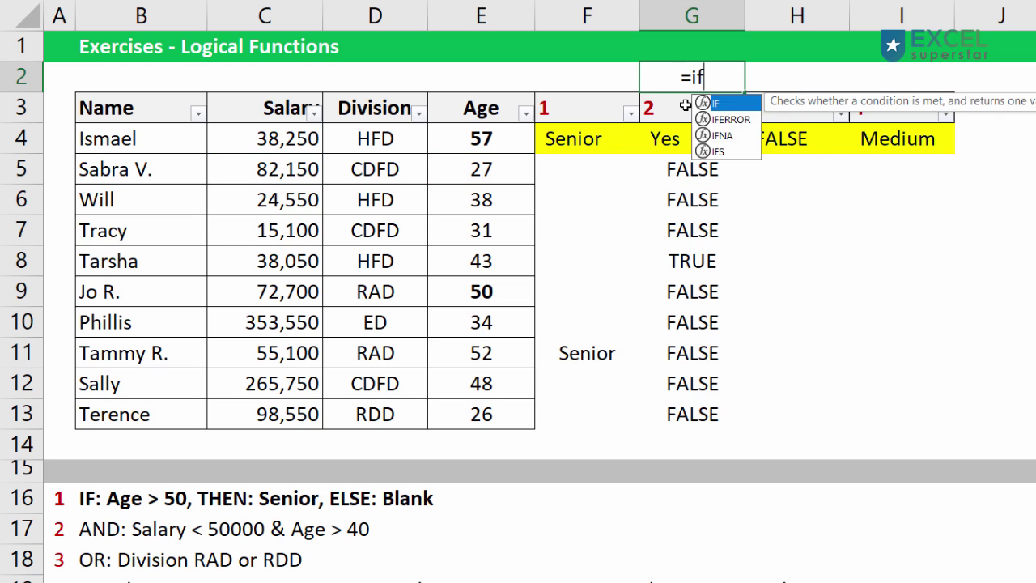
{"action": "type", "text": "("}
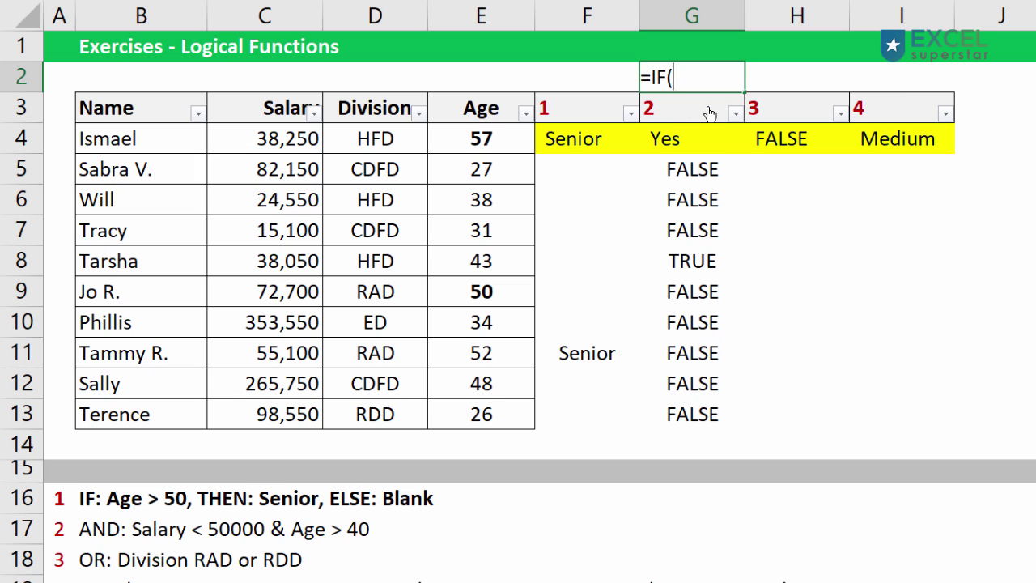
{"action": "key", "text": "Escape"}
- Wrap G5's AND test in IF to return "Yes" or "No"
{"action": "double_click", "coordinate": [659, 166]}
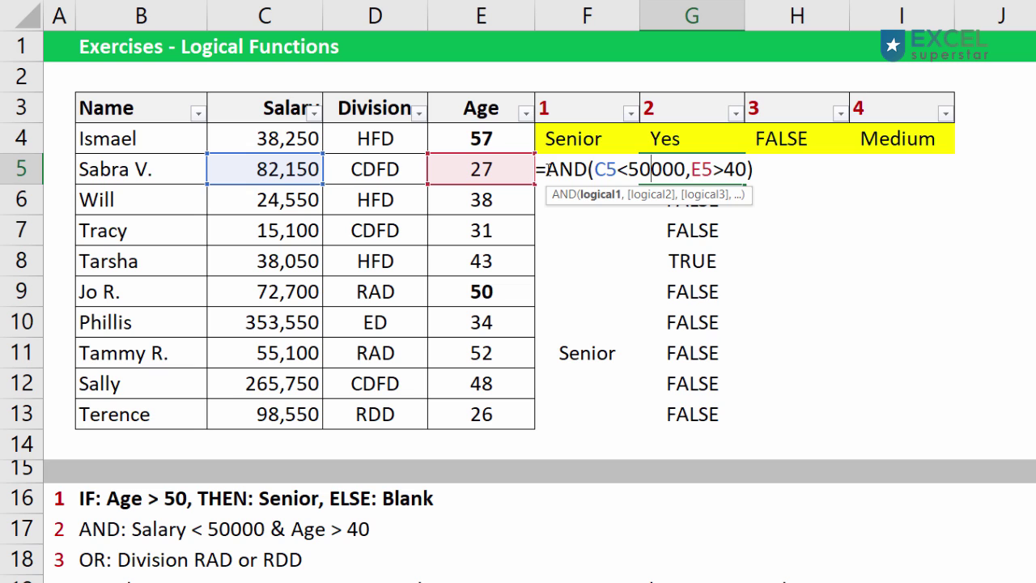
{"action": "key", "text": "Home"}
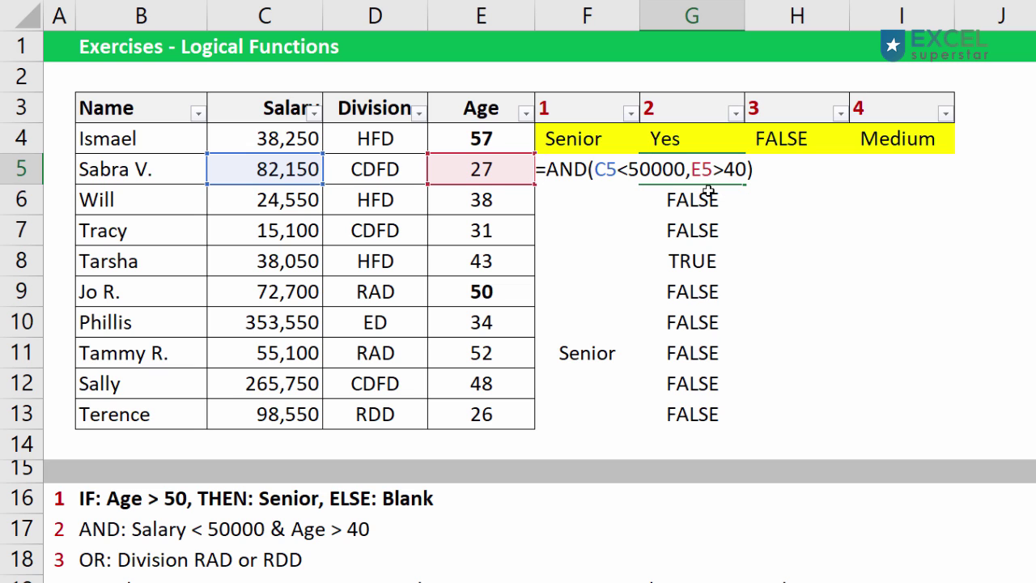
{"action": "type", "text": "if"}
{"action": "key", "text": "Tab"}
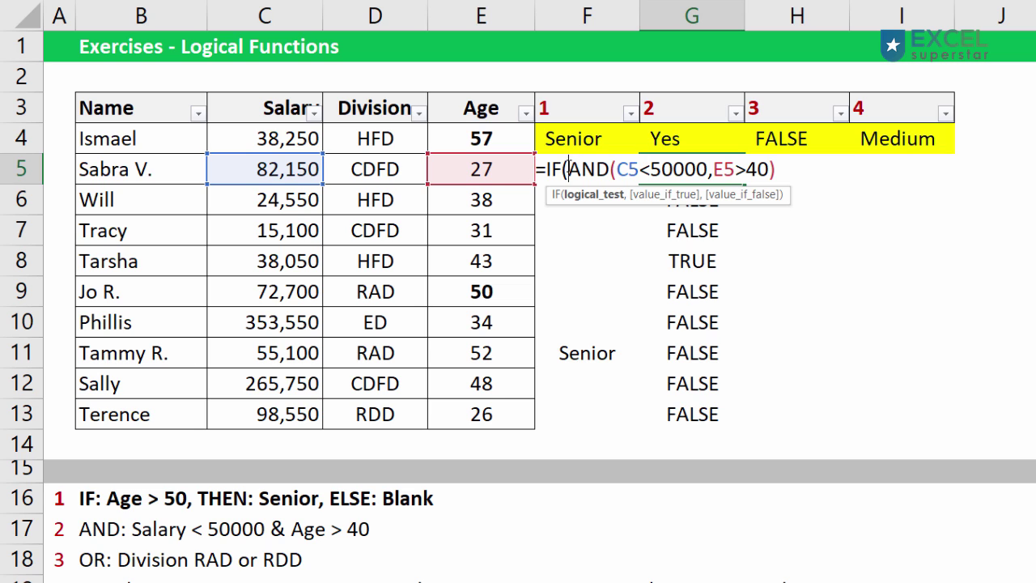
{"action": "left_click_drag", "start_coordinate": [580, 166], "coordinate": [788, 164]}
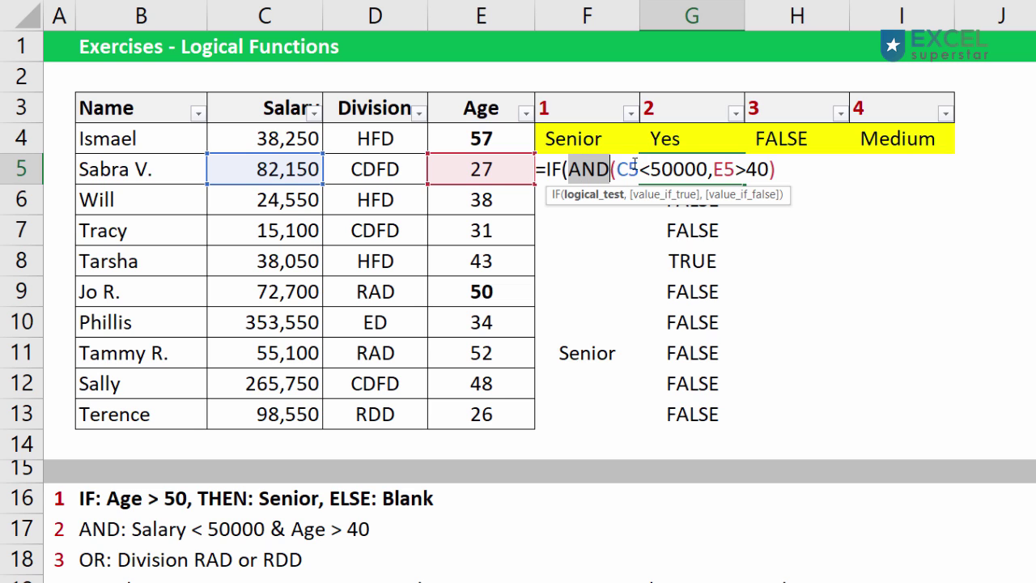
{"action": "left_click", "coordinate": [790, 167]}
{"action": "type", "text": ","}
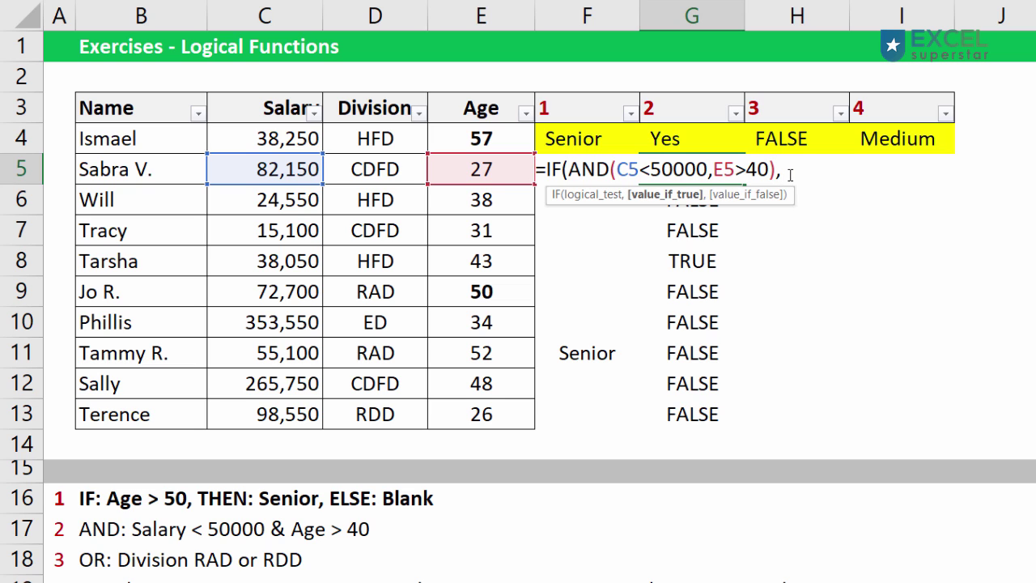
{"action": "type", "text": "\""}
{"action": "type", "text": "Yes\""}
{"action": "type", "text": ","}
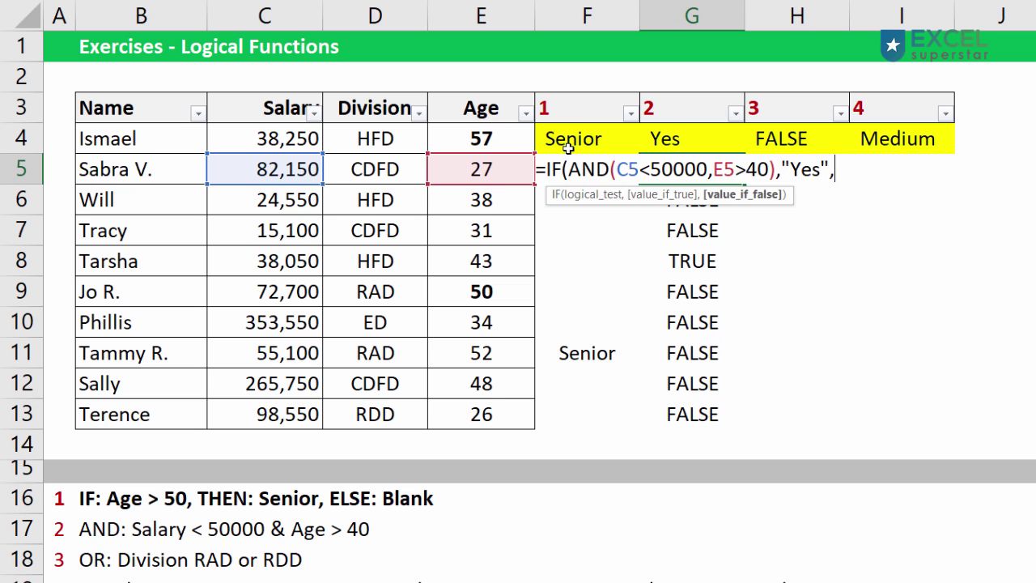
{"action": "left_click_drag", "start_coordinate": [566, 169], "coordinate": [781, 169]}
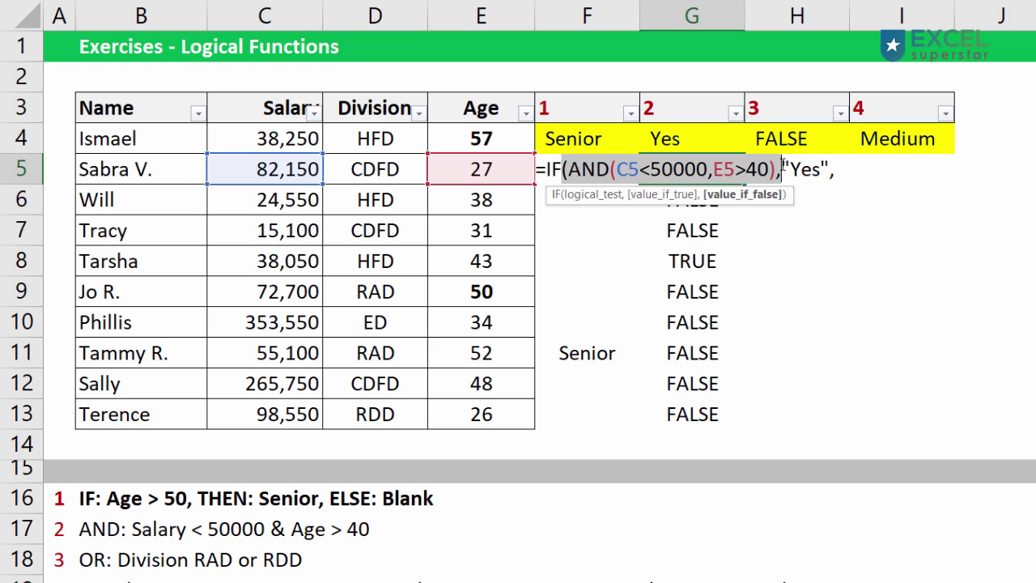
{"action": "left_click", "coordinate": [846, 170]}
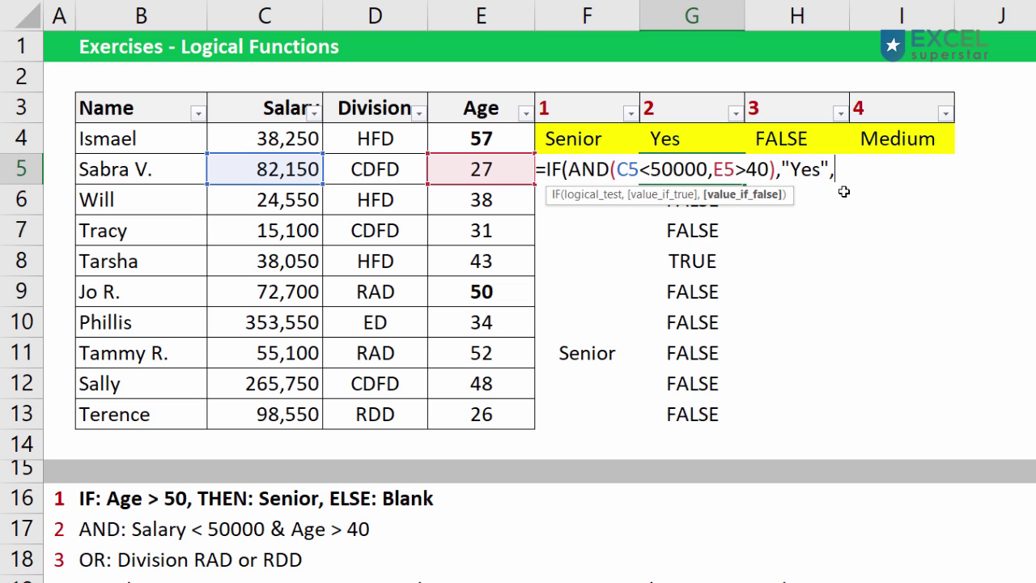
{"action": "type", "text": "\"No"}
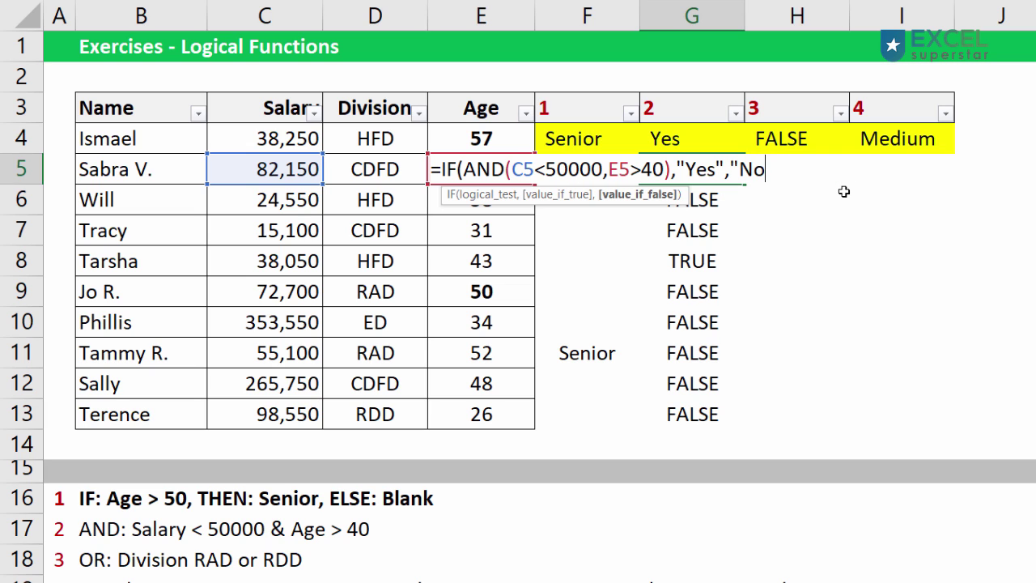
{"action": "type", "text": "\")"}
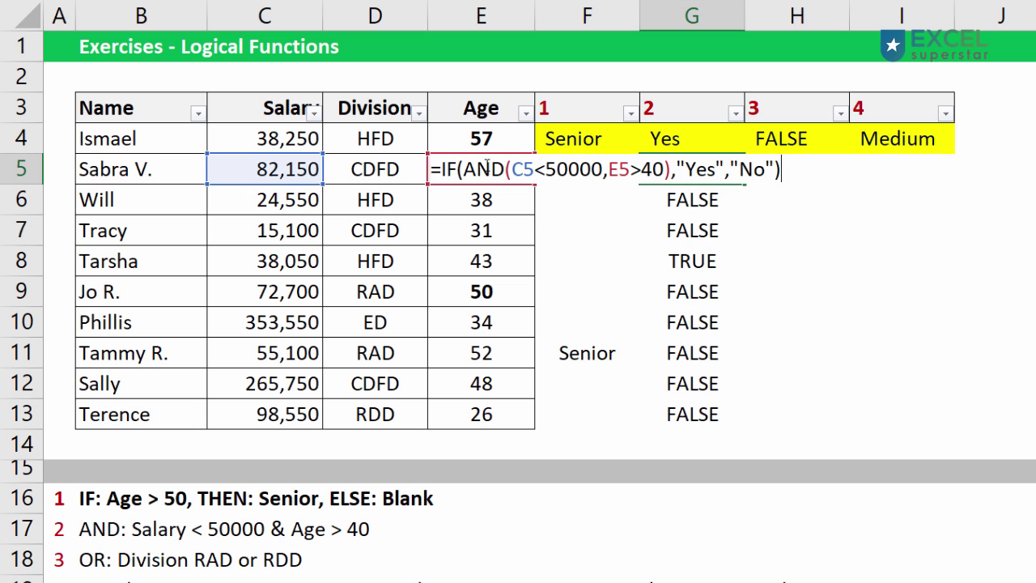
{"action": "left_click_drag", "start_coordinate": [467, 170], "coordinate": [672, 166]}
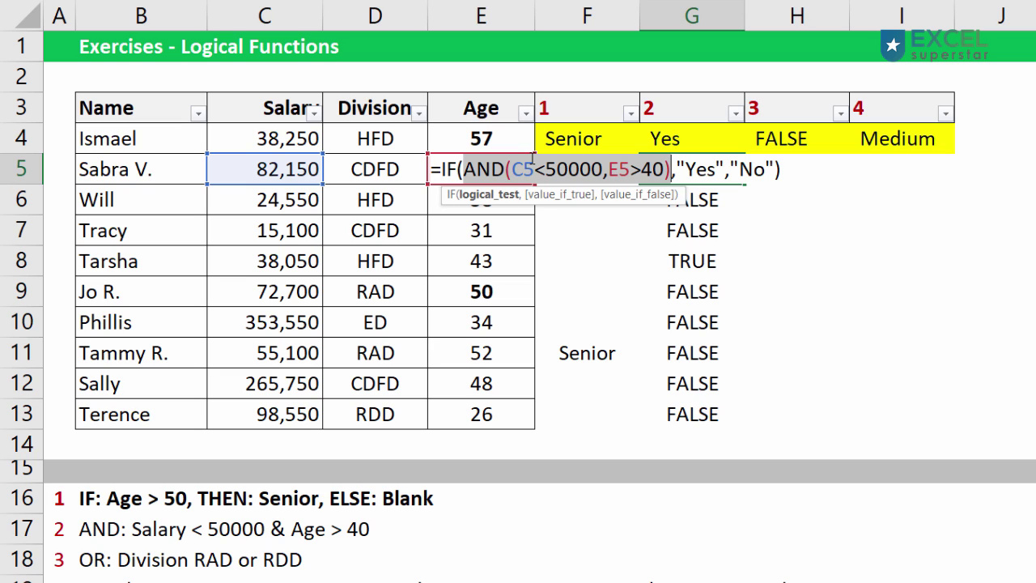
- Commit G5's formula and fill it down to G13, with Yes only in Tarsha's row
{"action": "key", "text": "Return"}
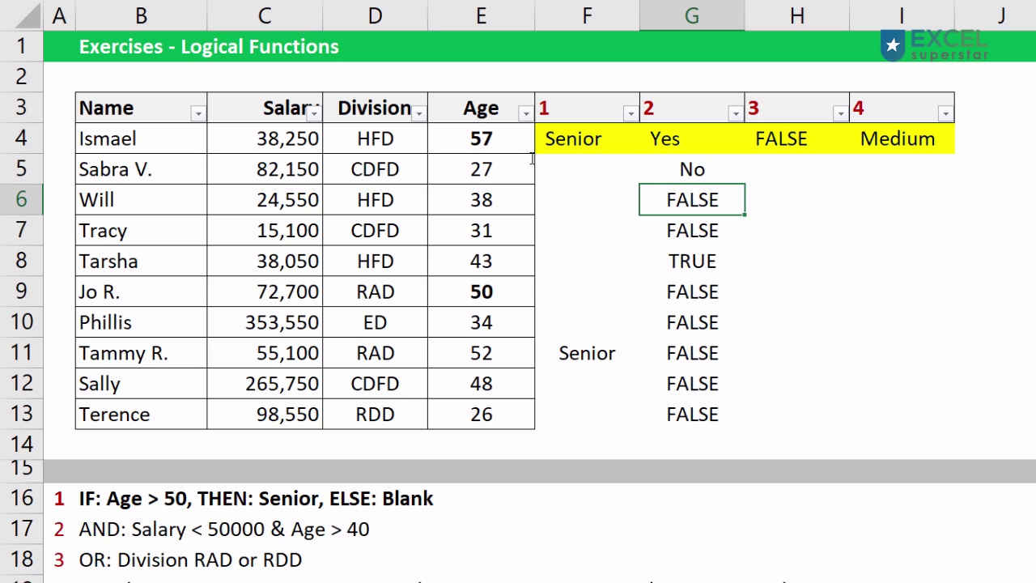
{"action": "left_click", "coordinate": [715, 178]}
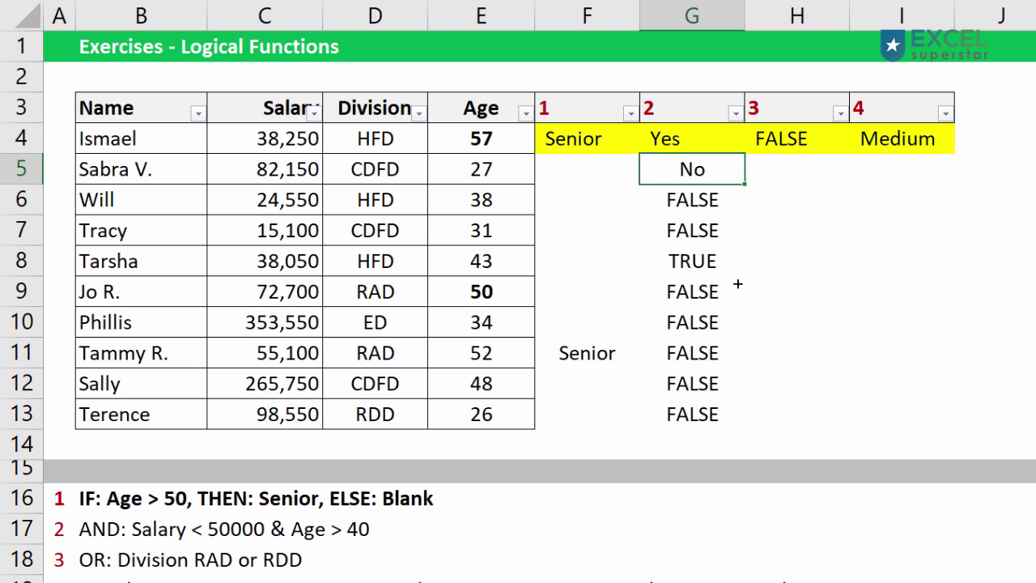
{"action": "left_click_drag", "start_coordinate": [746, 185], "coordinate": [733, 422]}
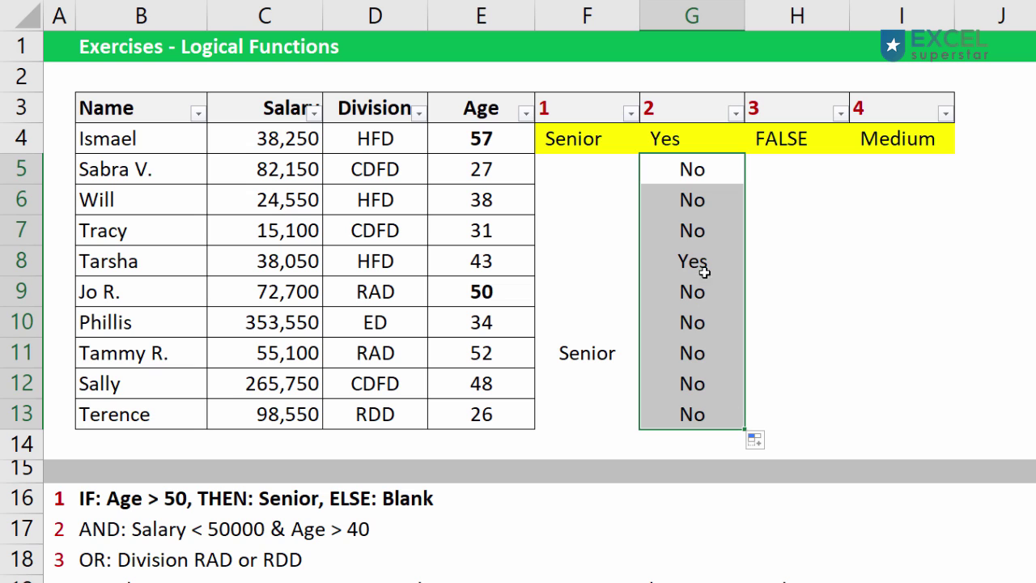
{"action": "left_click_drag", "start_coordinate": [699, 269], "coordinate": [229, 264]}
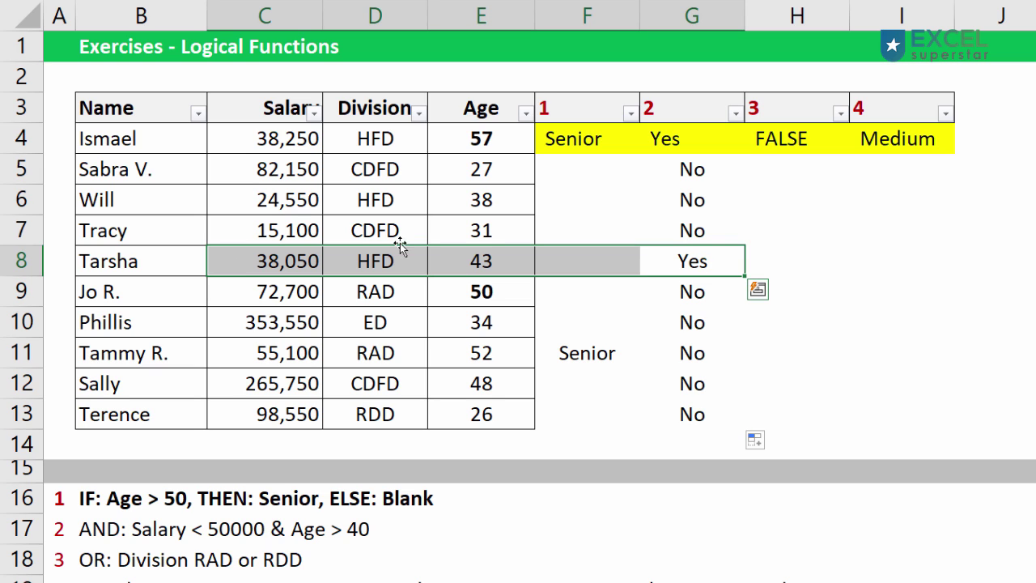
{"action": "left_click", "coordinate": [21, 139]}
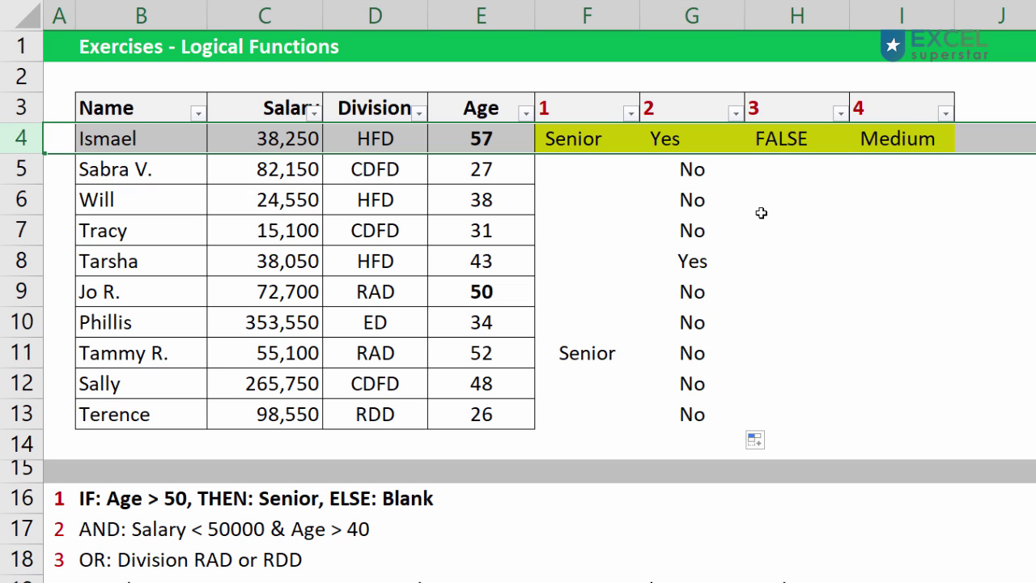
- Bold the AND instruction in row 17, then toggle bold on row 18's OR instruction
{"action": "left_click", "coordinate": [11, 528]}
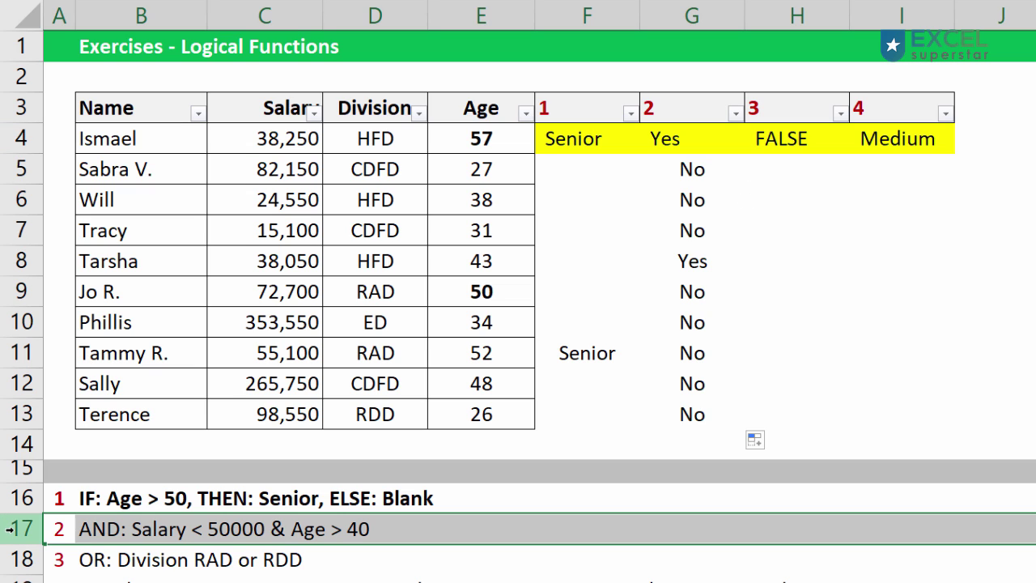
{"action": "key", "text": "ctrl+b"}
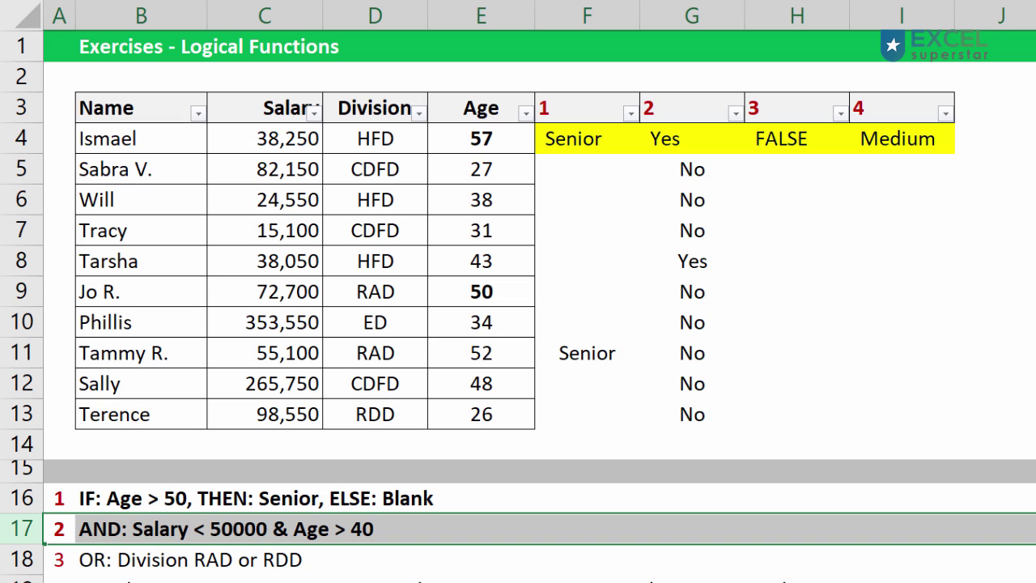
{"action": "left_click", "coordinate": [13, 560]}
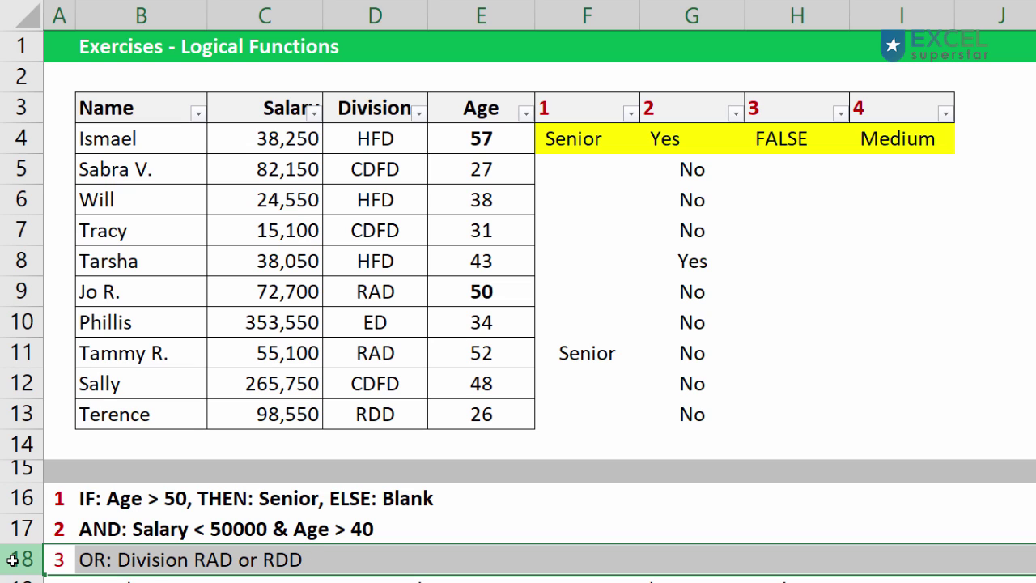
{"action": "key", "text": "ctrl+b"}
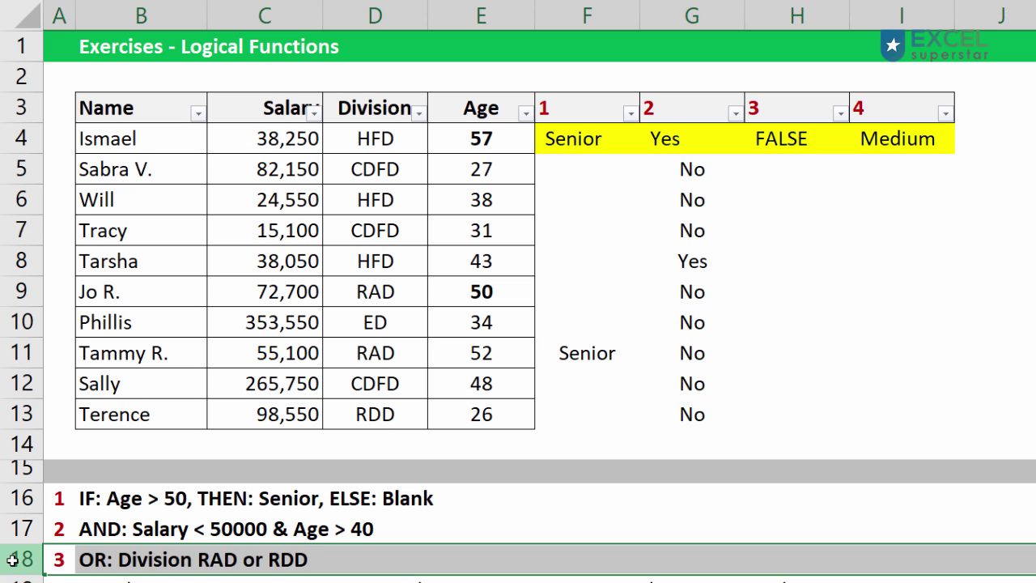
{"action": "key", "text": "ctrl+b"}
{"action": "key", "text": "ctrl+b"}
{"action": "key", "text": "ctrl+b"}
{"action": "key", "text": "ctrl+b"}
{"action": "key", "text": "ctrl+b"}
{"action": "key", "text": "ctrl+b"}
- Enter =OR(D5="RAD",D5="RDD") in H5, which returns FALSE for division CDFD
{"action": "left_click", "coordinate": [807, 171]}
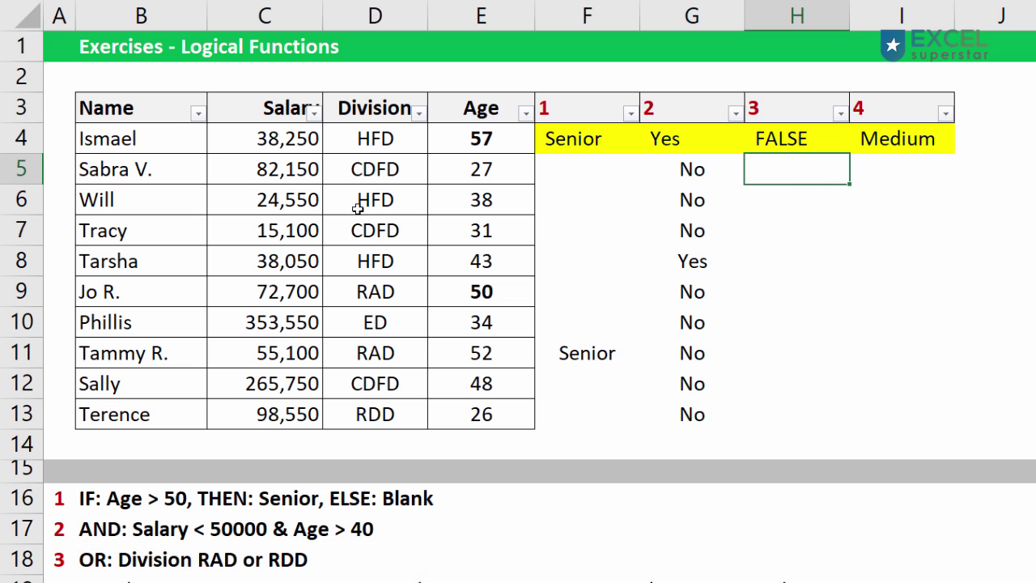
{"action": "left_click_drag", "start_coordinate": [377, 139], "coordinate": [366, 414]}
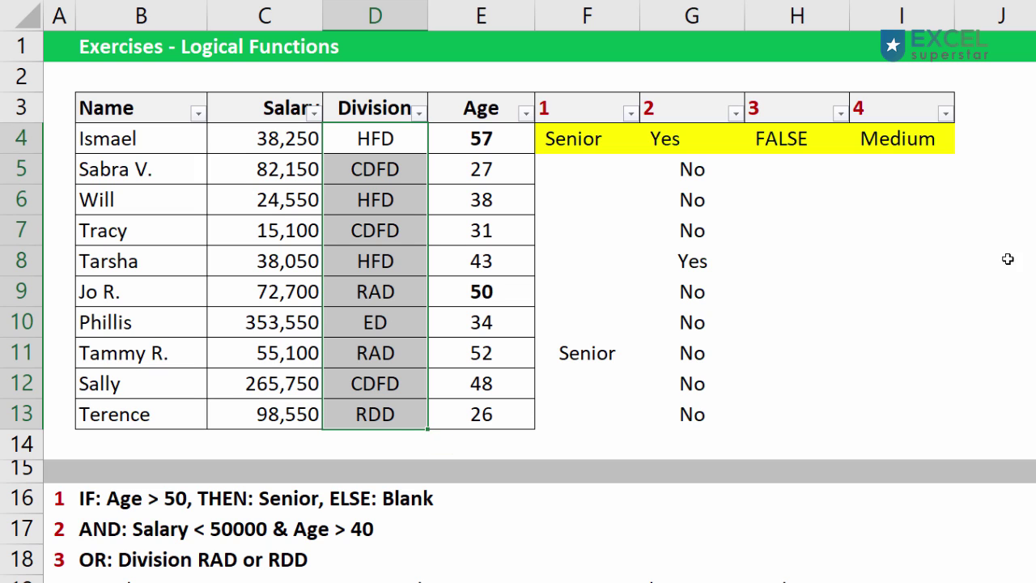
{"action": "left_click", "coordinate": [805, 180]}
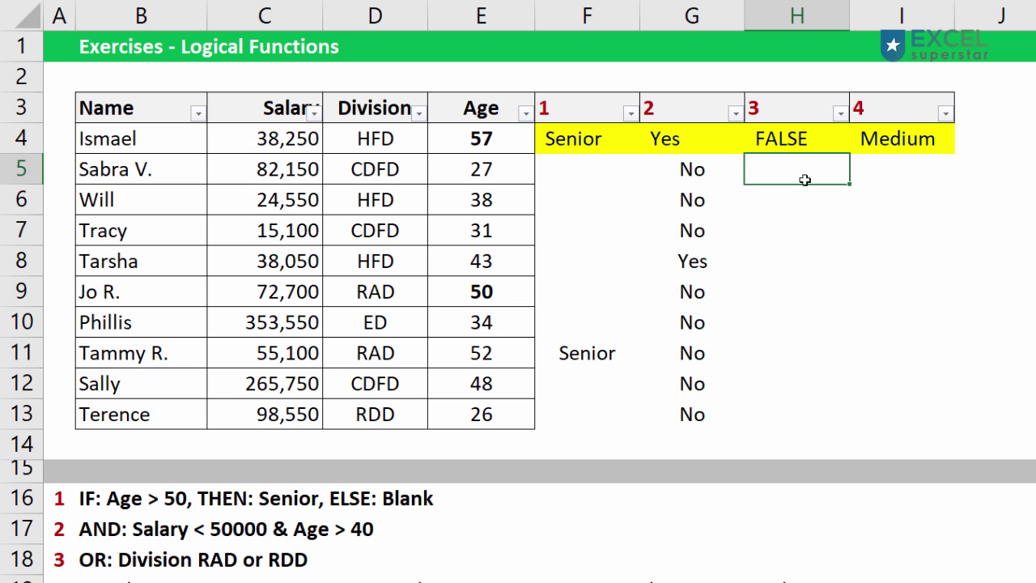
{"action": "type", "text": "=or"}
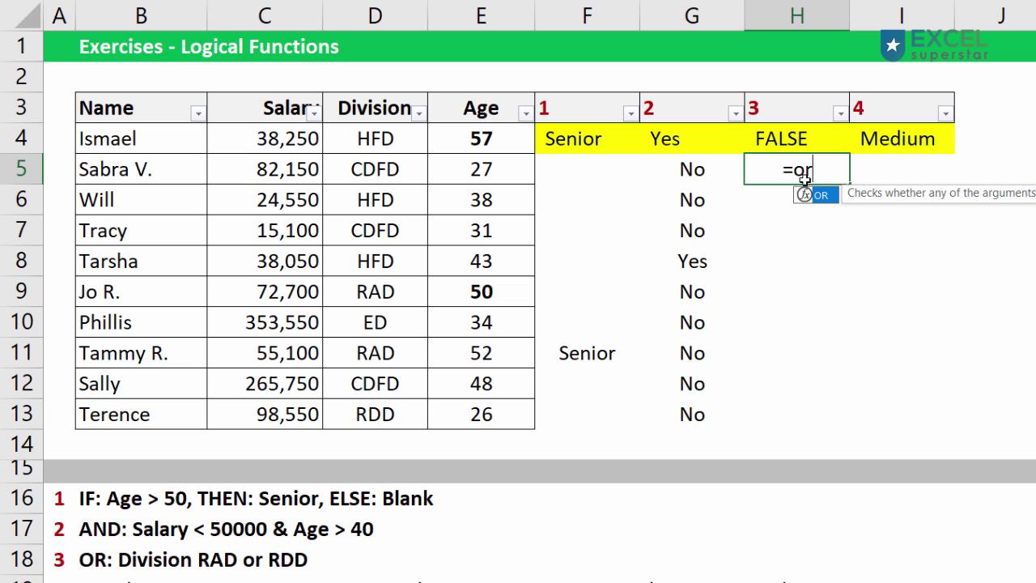
{"action": "key", "text": "Tab"}
{"action": "left_click", "coordinate": [394, 169]}
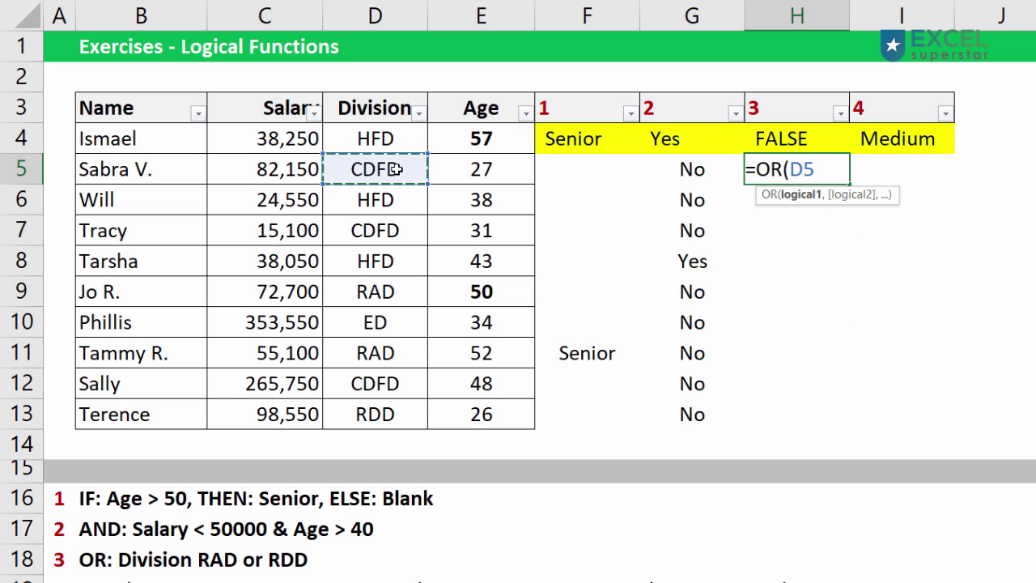
{"action": "type", "text": "\"RAD"}
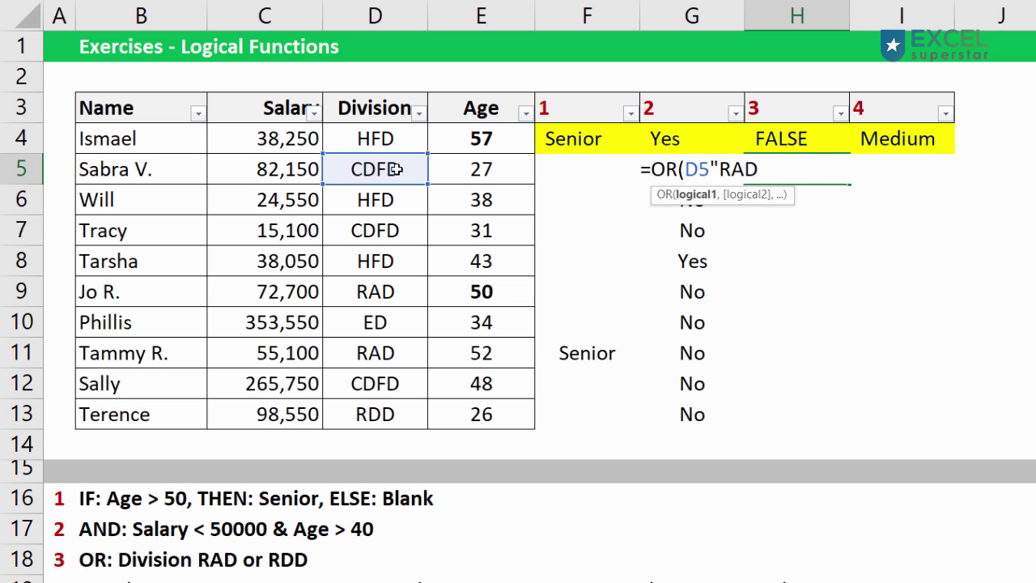
{"action": "key", "text": "BackSpace"}
{"action": "key", "text": "BackSpace"}
{"action": "key", "text": "BackSpace"}
{"action": "key", "text": "BackSpace"}
{"action": "type", "text": "="}
{"action": "type", "text": "\"RAD"}
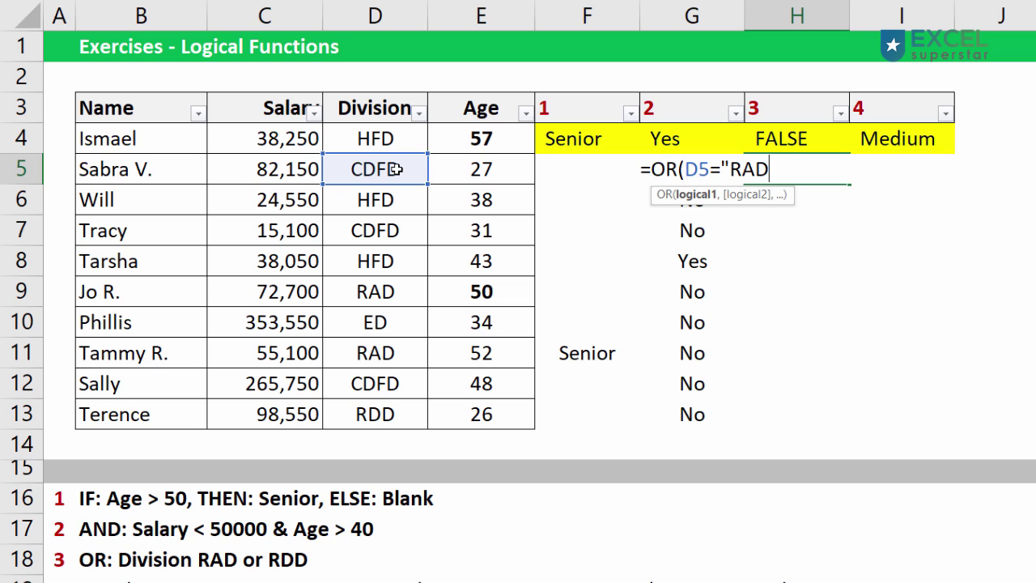
{"action": "type", "text": "\","}
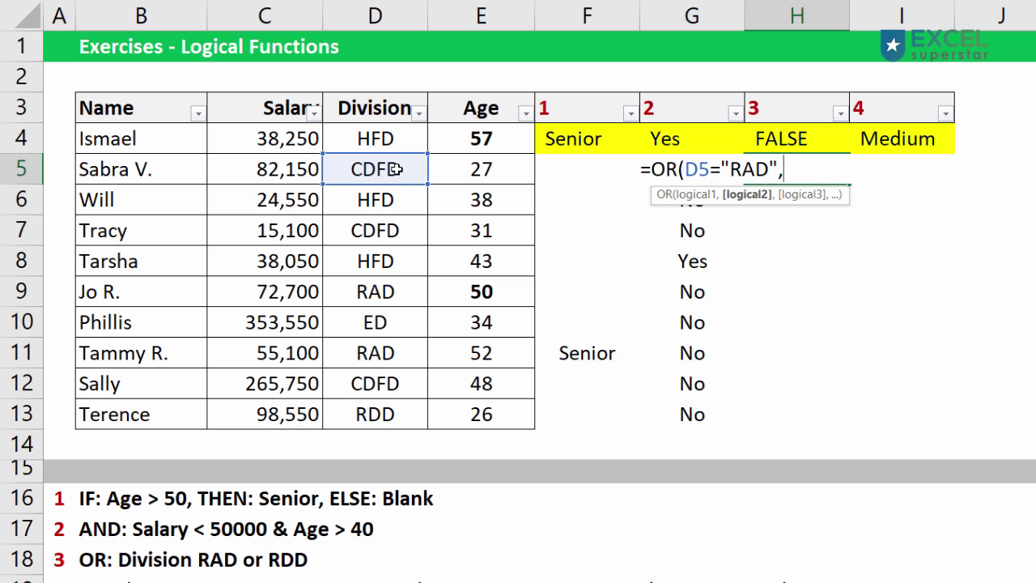
{"action": "left_click", "coordinate": [405, 169]}
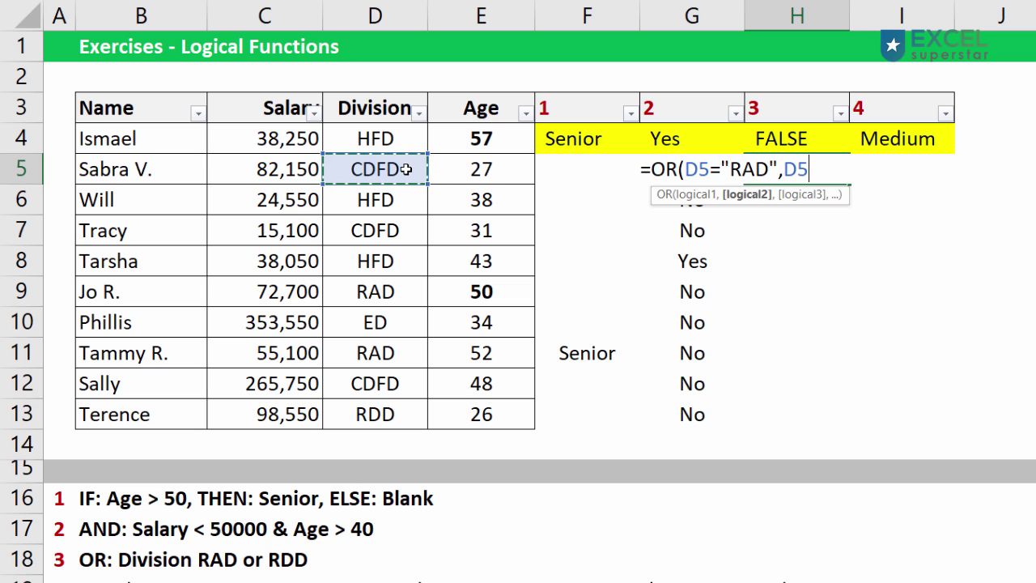
{"action": "type", "text": "=\""}
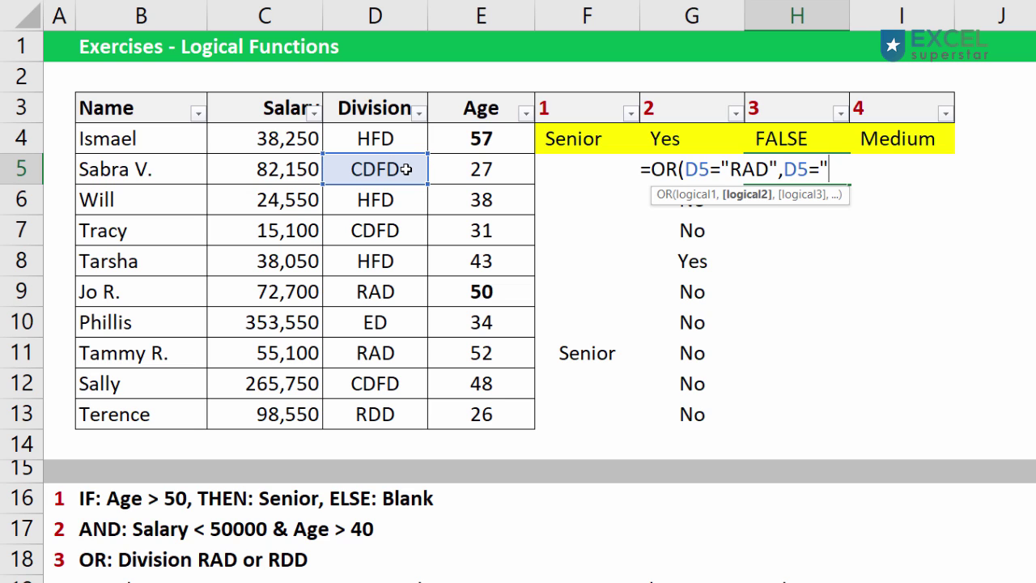
{"action": "type", "text": "RDD\")"}
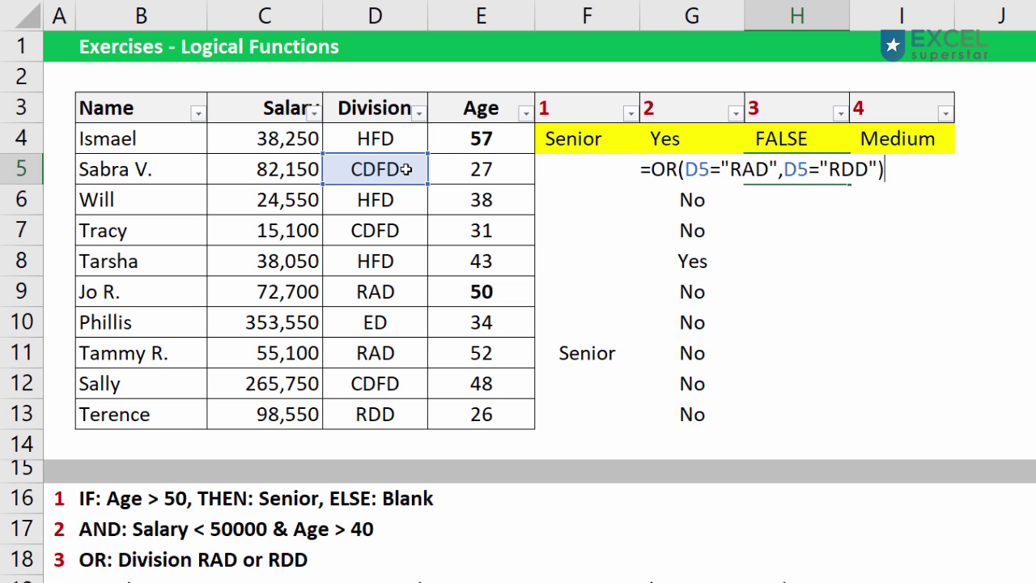
{"action": "left_click_drag", "start_coordinate": [641, 169], "coordinate": [921, 170]}
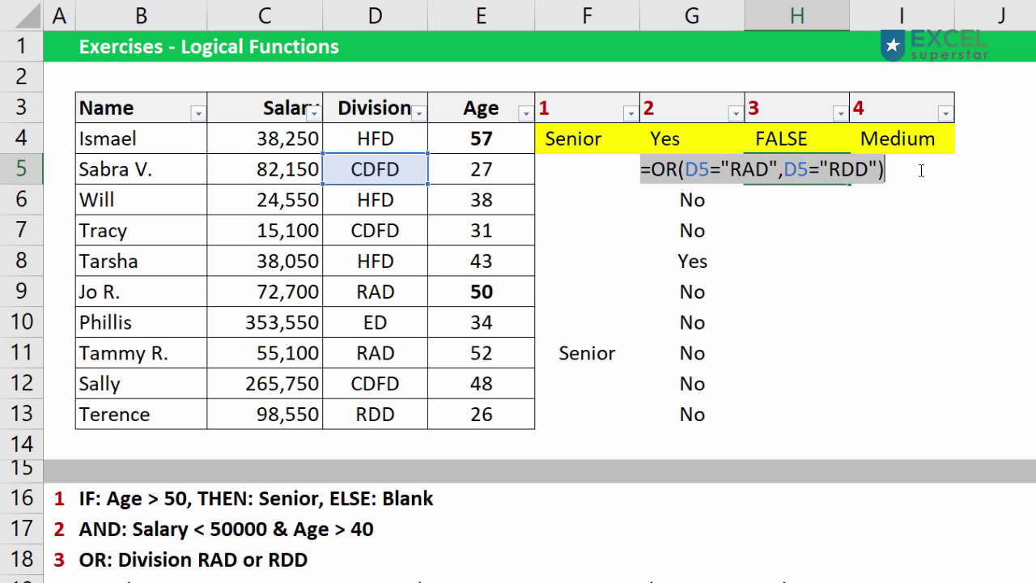
{"action": "key", "text": "Return"}
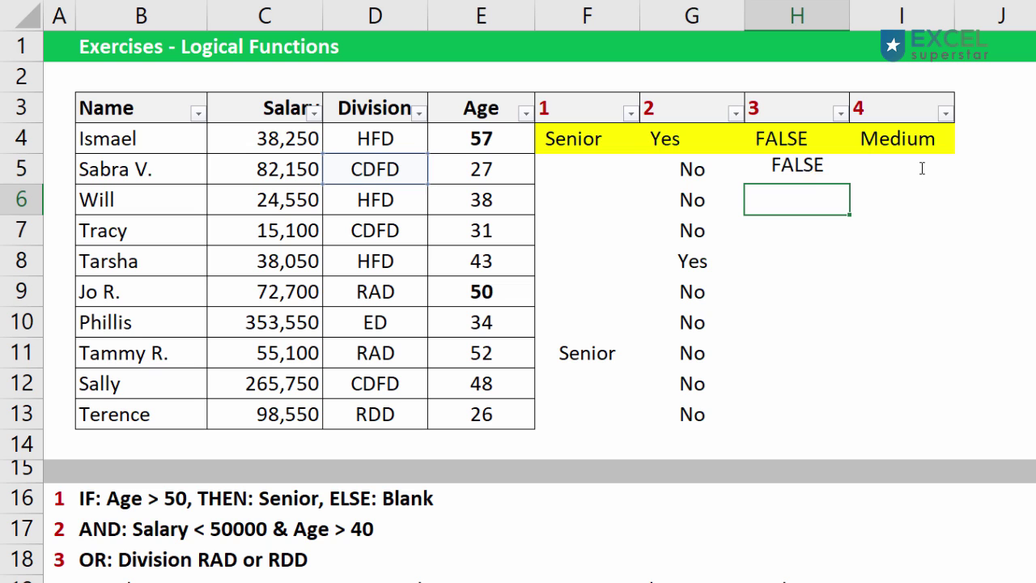
- Fill H5's OR formula down to H13 and highlight the TRUE rows 9, 11 and 13
{"action": "left_click", "coordinate": [829, 165]}
{"action": "left_click_drag", "start_coordinate": [851, 183], "coordinate": [842, 429]}
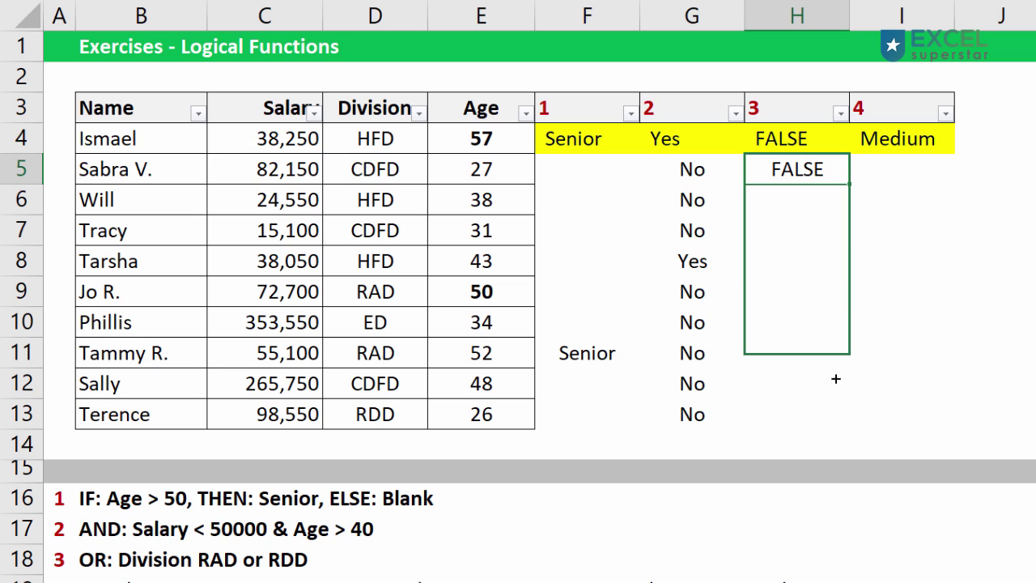
{"action": "left_click_drag", "start_coordinate": [799, 300], "coordinate": [229, 280]}
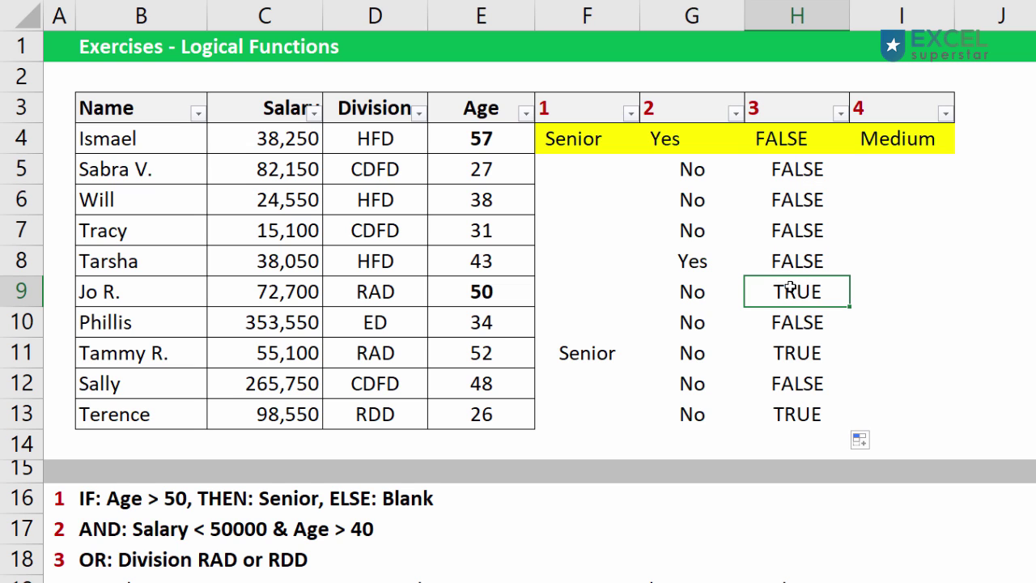
{"action": "left_click_drag", "start_coordinate": [787, 348], "coordinate": [292, 356]}
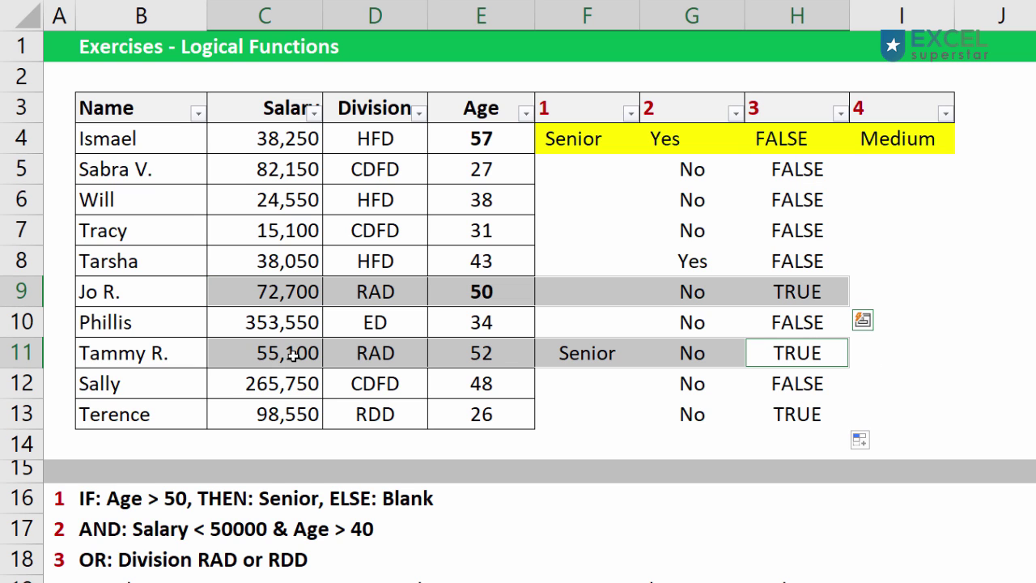
{"action": "left_click_drag", "start_coordinate": [753, 414], "coordinate": [309, 407]}
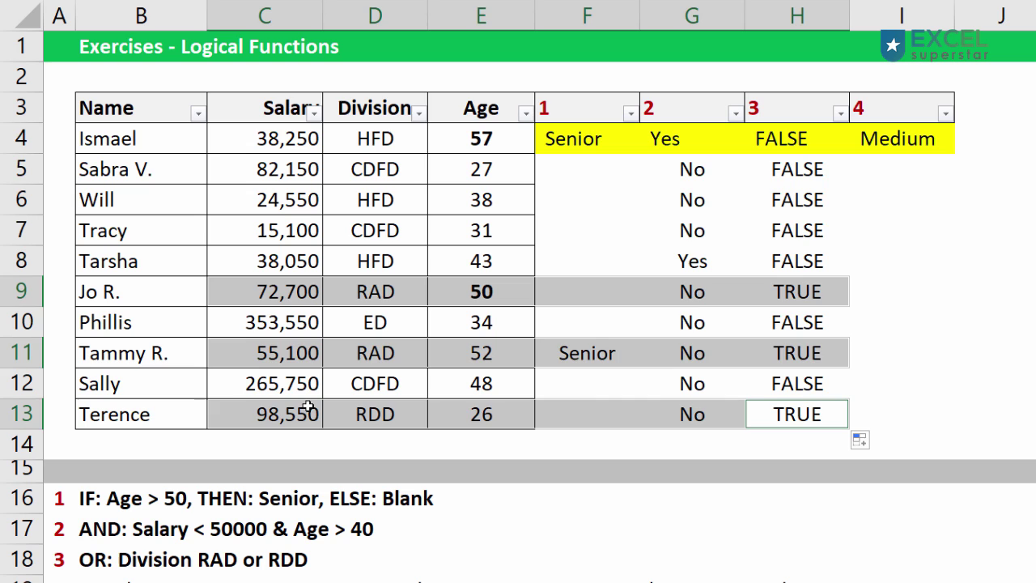
- Demonstrate wrapping H5's OR test in IF, leaving the plain OR formula unchanged
{"action": "double_click", "coordinate": [798, 171]}
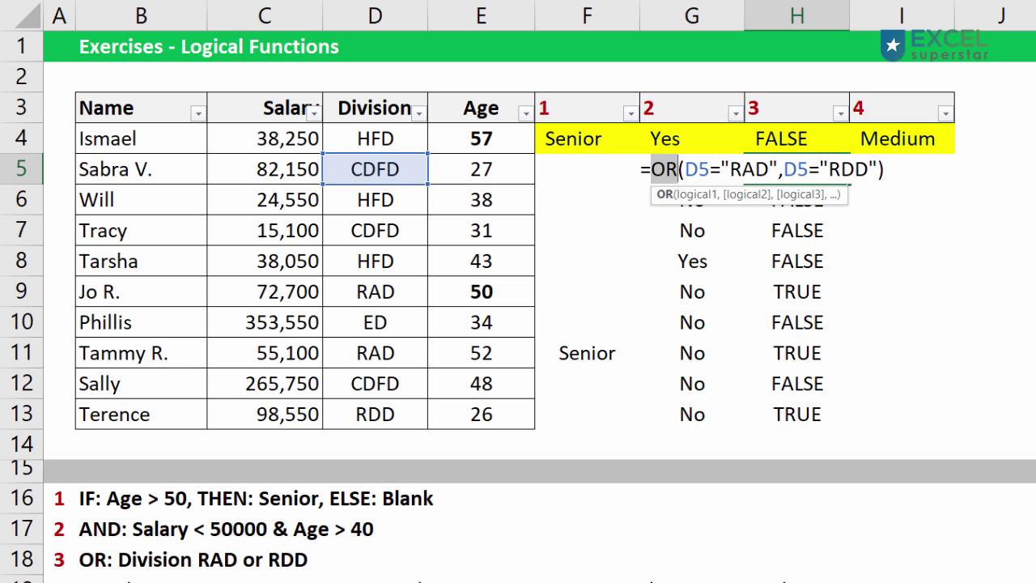
{"action": "left_click", "coordinate": [799, 342]}
{"action": "key", "text": "Escape"}
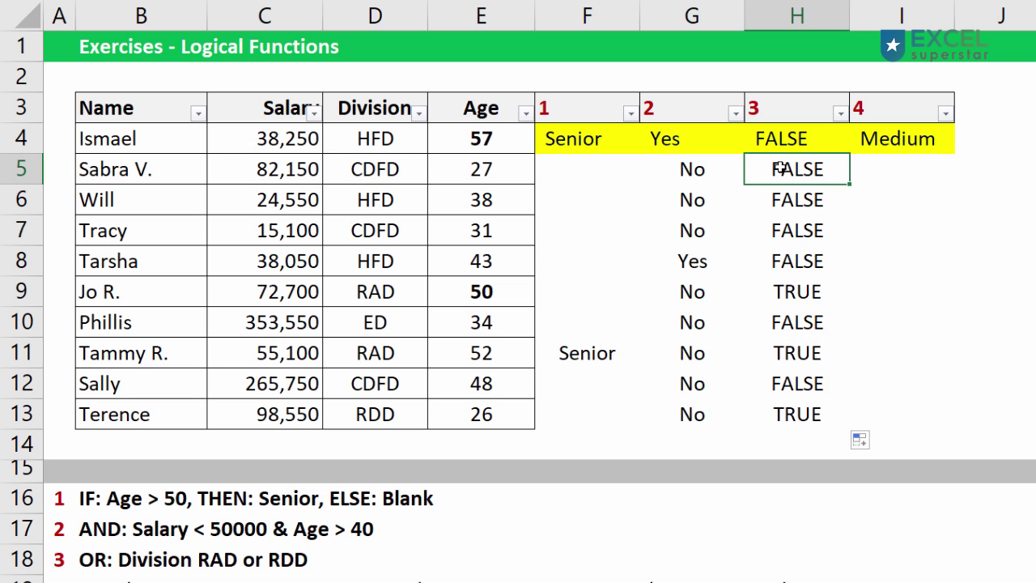
{"action": "double_click", "coordinate": [781, 164]}
{"action": "key", "text": "ctrl+Return"}
{"action": "double_click", "coordinate": [771, 166]}
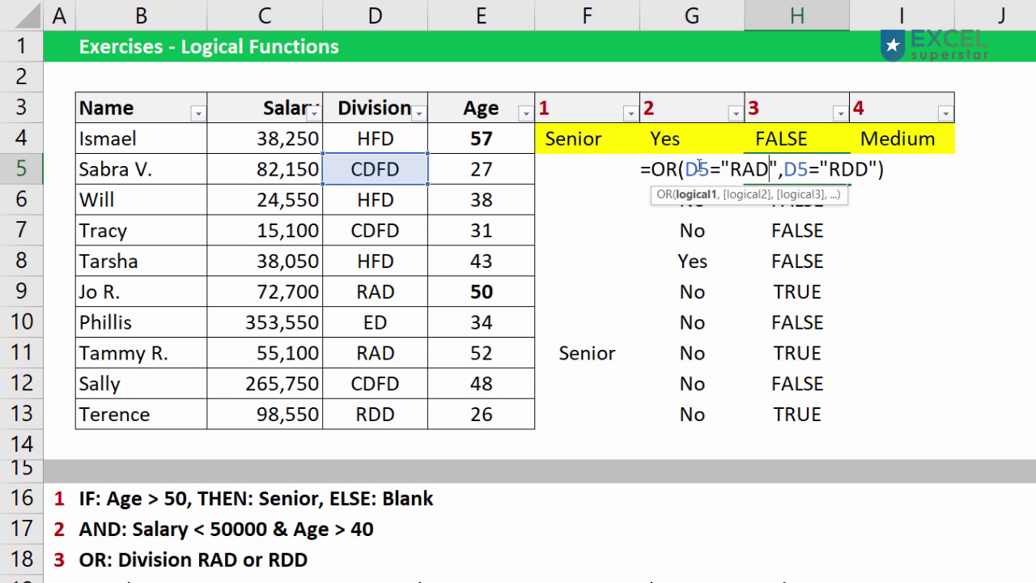
{"action": "type", "text": "IF("}
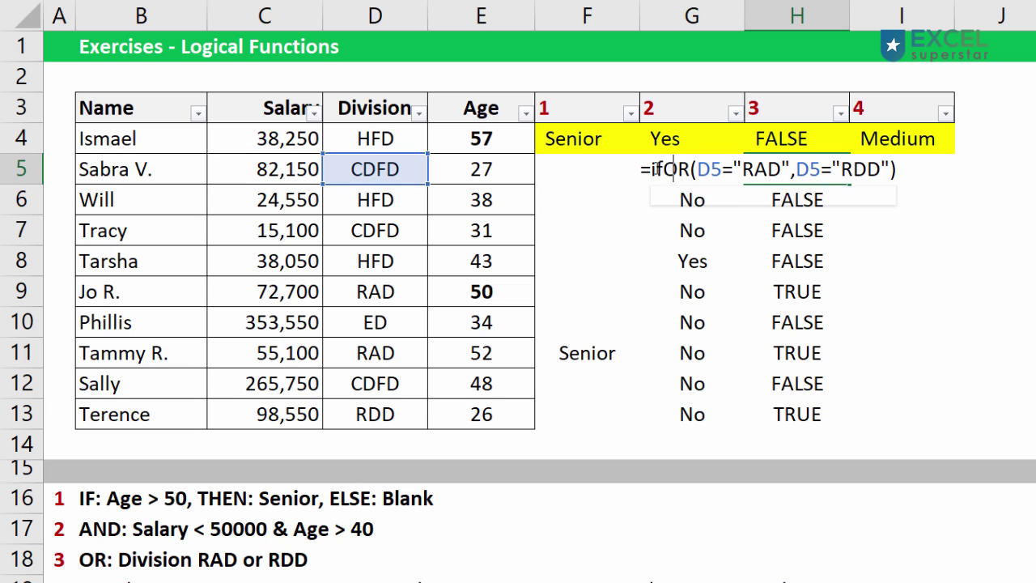
{"action": "left_click_drag", "start_coordinate": [673, 170], "coordinate": [917, 173]}
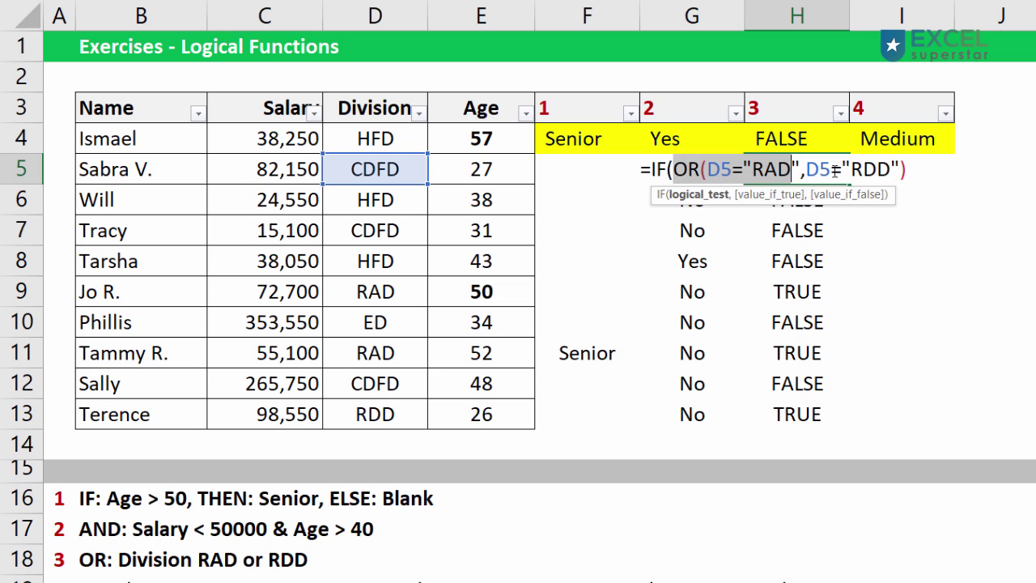
{"action": "left_click", "coordinate": [920, 165]}
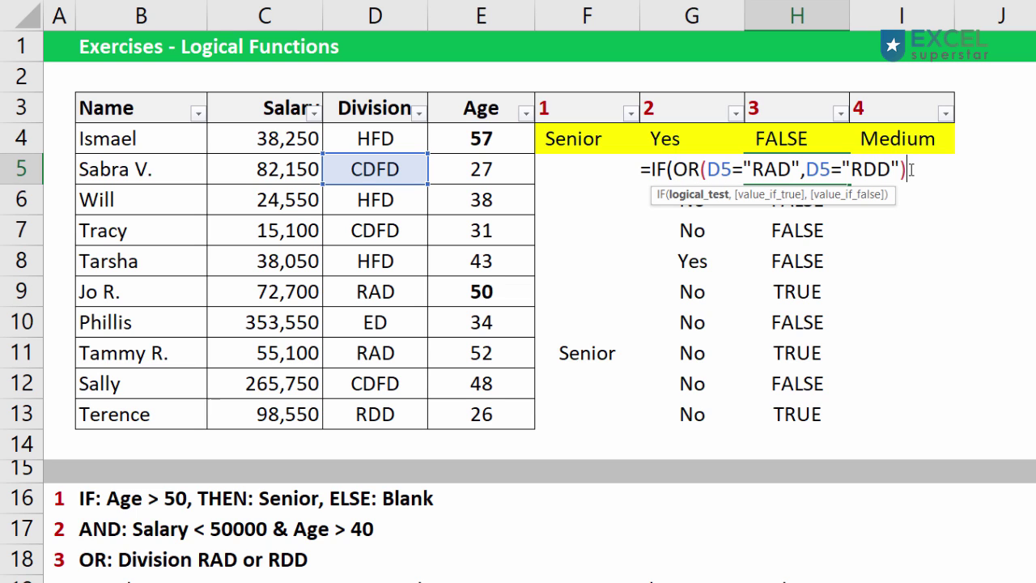
{"action": "key", "text": "ctrl+Return"}
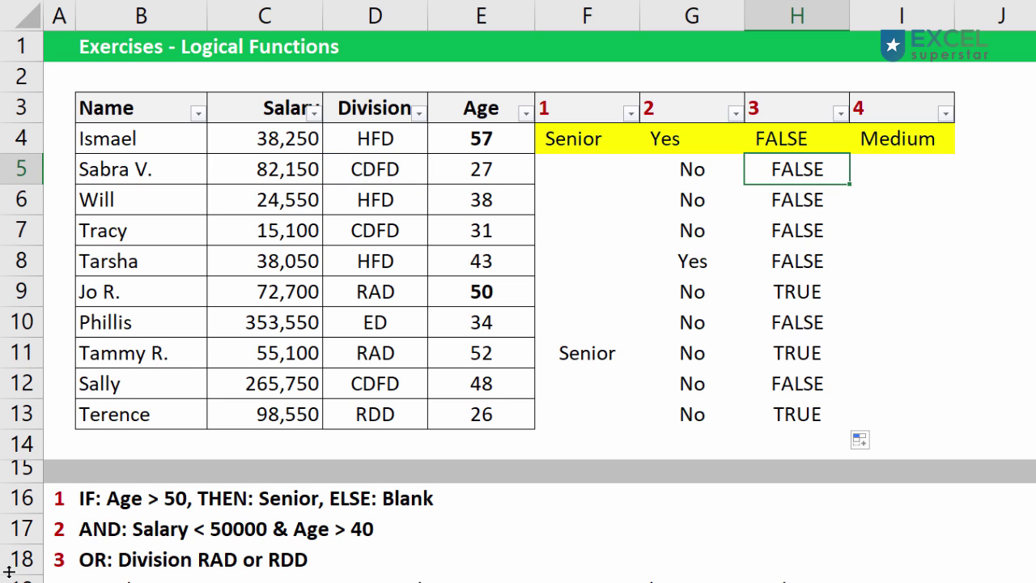
- Bold the Low/Medium/High salary instruction in row 19
{"action": "left_click_drag", "start_coordinate": [13, 559], "coordinate": [15, 503]}
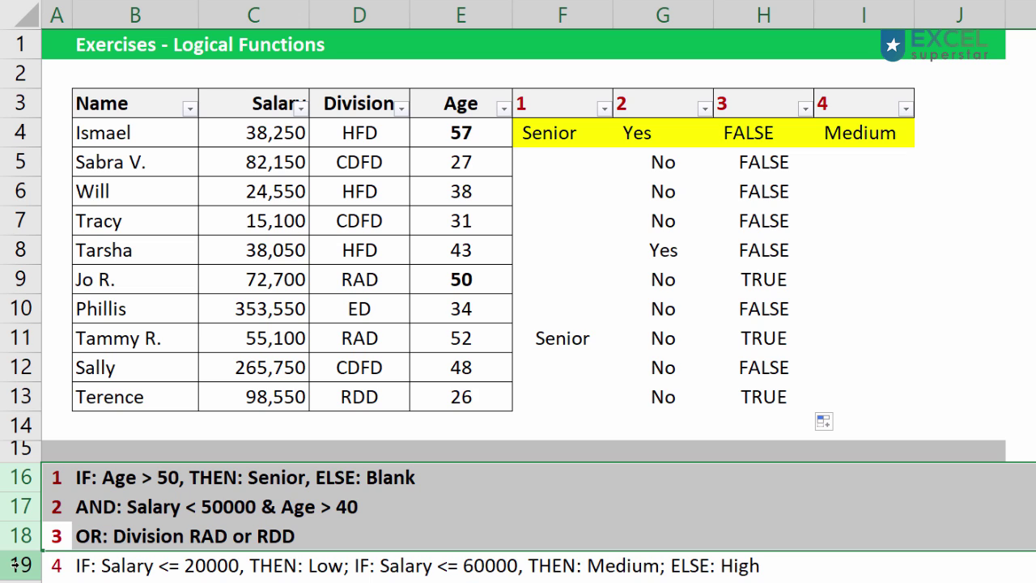
{"action": "left_click", "coordinate": [16, 565]}
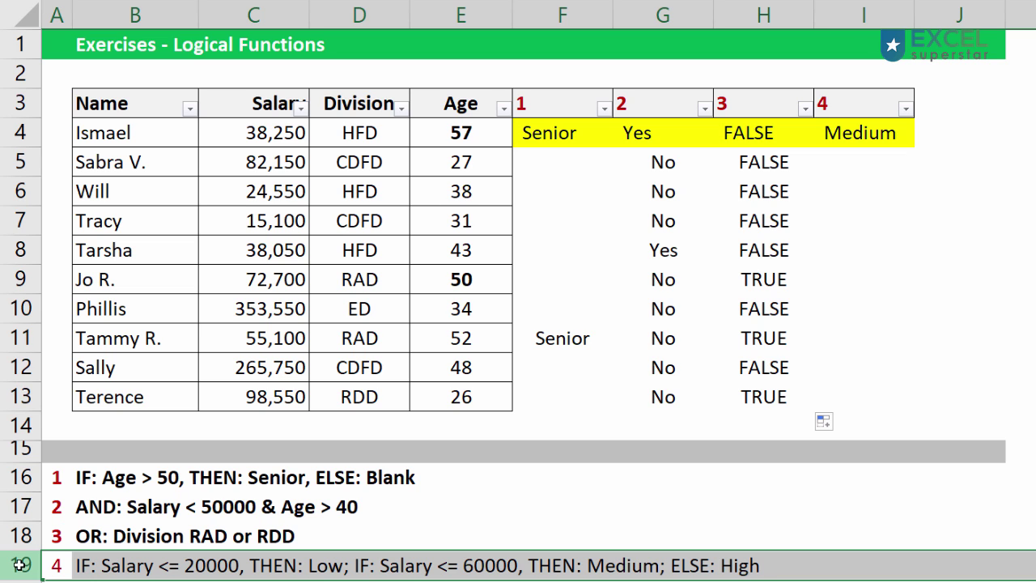
{"action": "key", "text": "ctrl+b"}
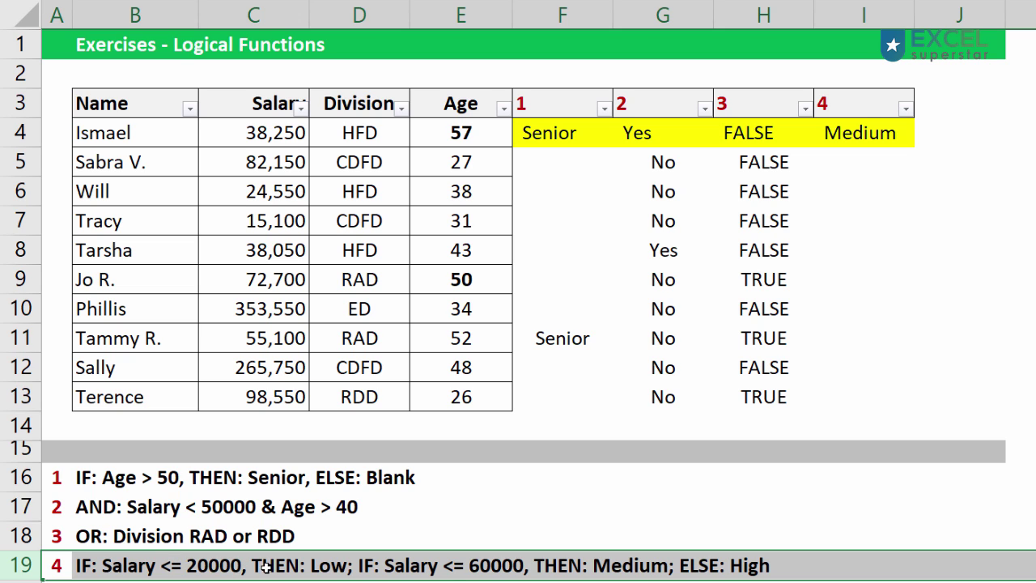
- Highlight the Low, Medium and ELSE: High parts of B19's instruction in turn
{"action": "double_click", "coordinate": [340, 567]}
{"action": "left_click", "coordinate": [166, 566]}
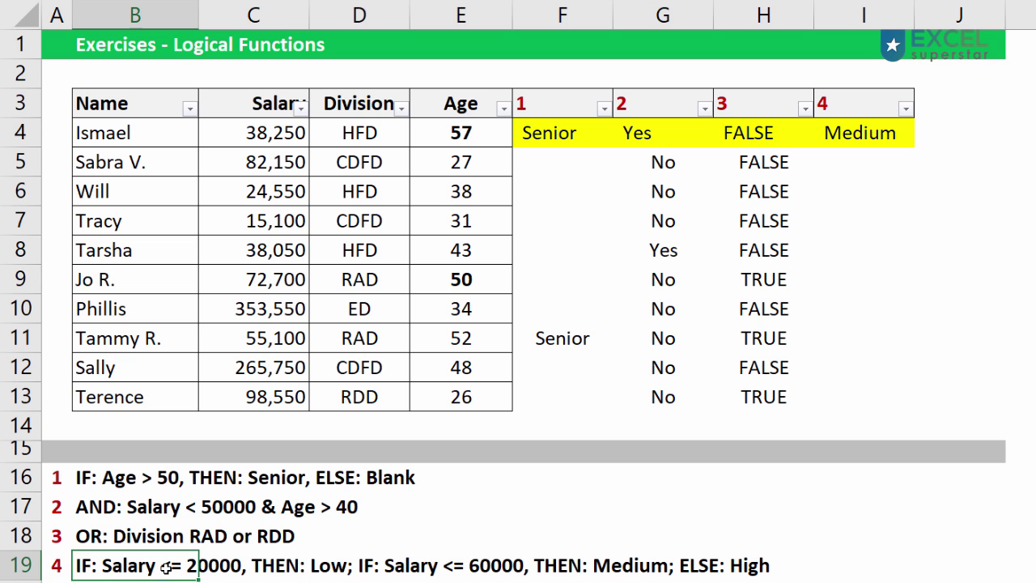
{"action": "double_click", "coordinate": [101, 566]}
{"action": "left_click_drag", "start_coordinate": [343, 559], "coordinate": [345, 559]}
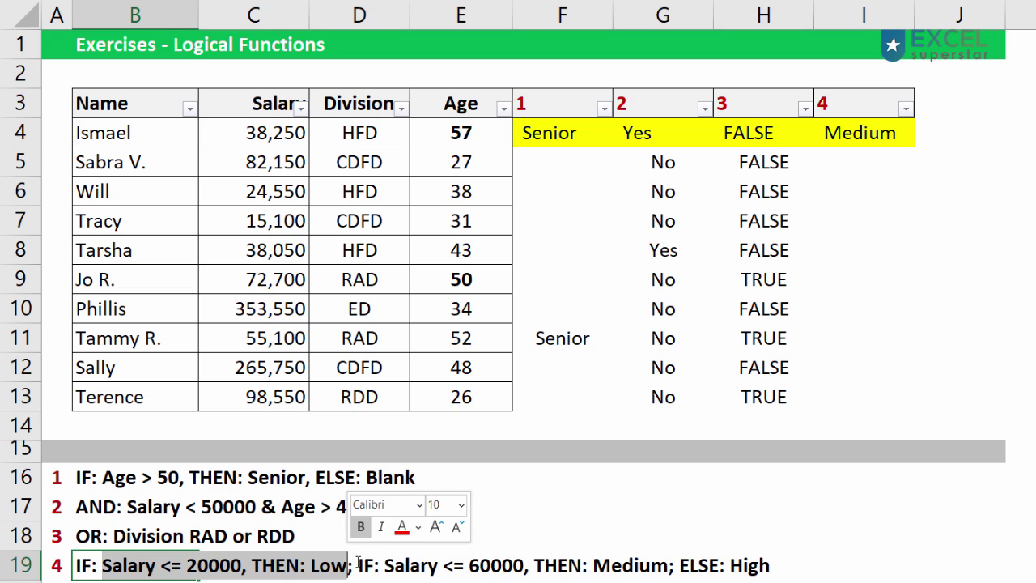
{"action": "left_click_drag", "start_coordinate": [358, 565], "coordinate": [669, 565]}
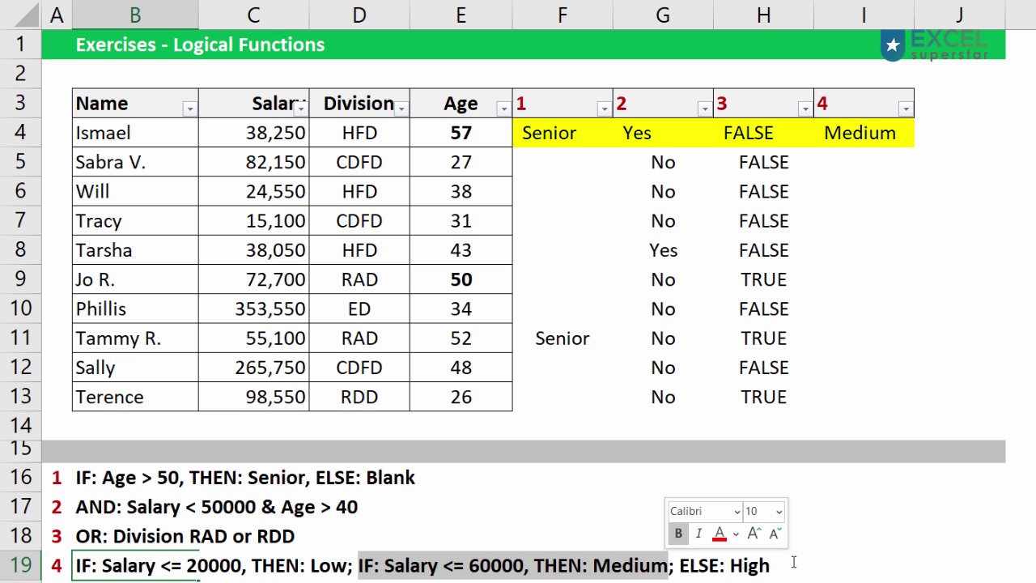
{"action": "left_click_drag", "start_coordinate": [791, 565], "coordinate": [592, 565]}
{"action": "left_click_drag", "start_coordinate": [468, 550], "coordinate": [63, 528]}
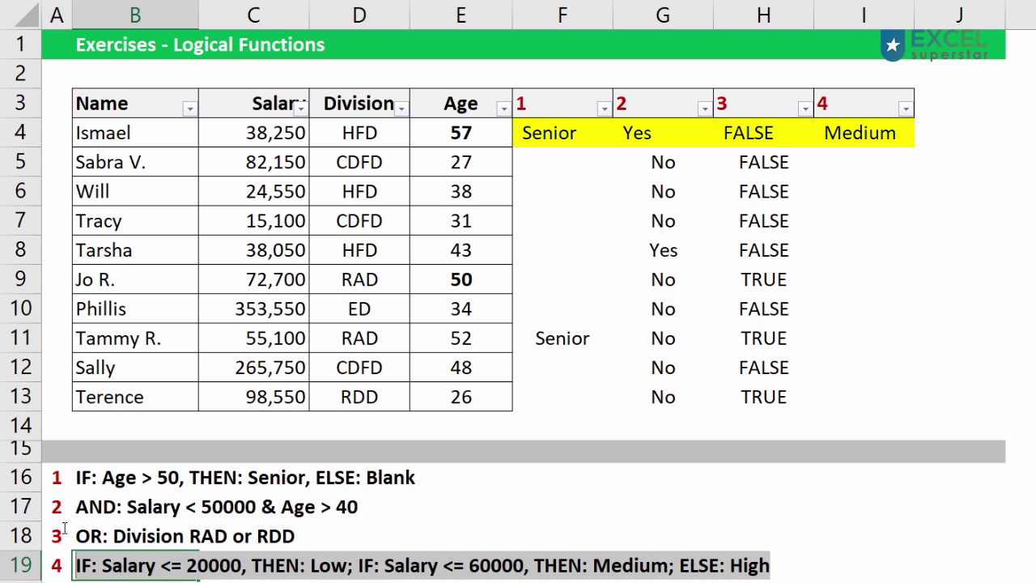
{"action": "left_click", "coordinate": [354, 565]}
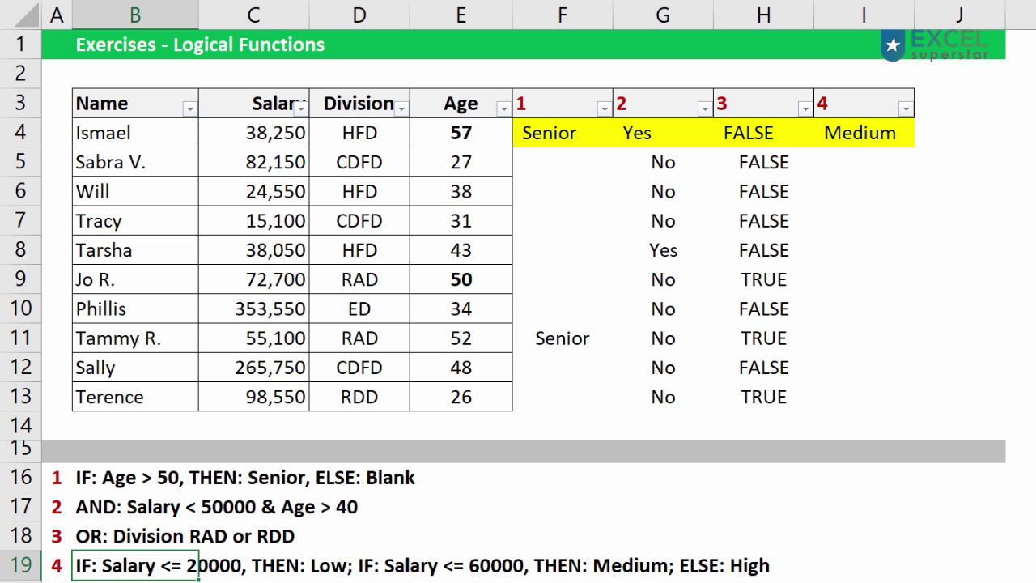
- Start I5's formula as =IF(C5<=20000,"Low",
{"action": "left_click", "coordinate": [852, 156]}
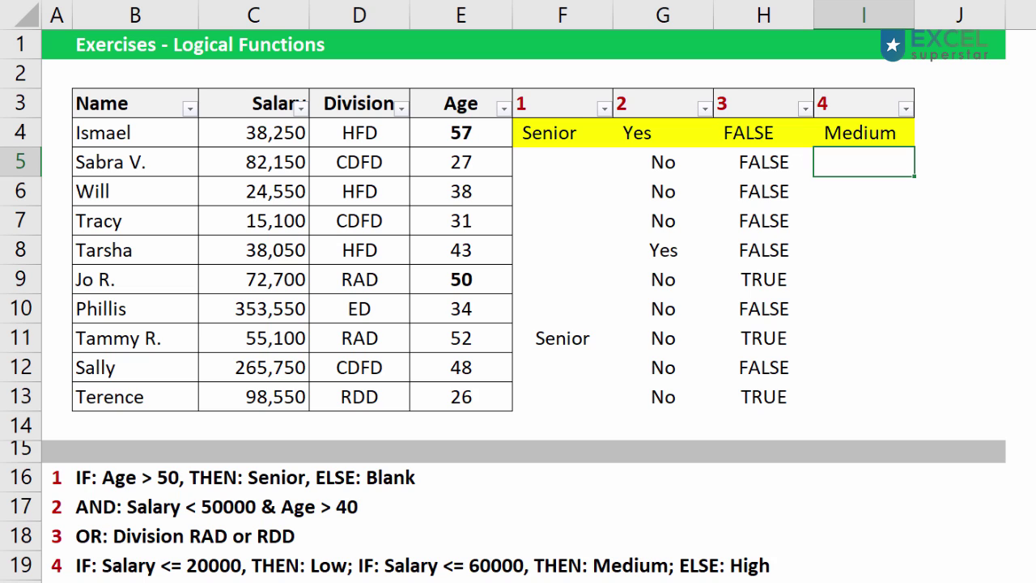
{"action": "type", "text": "=if"}
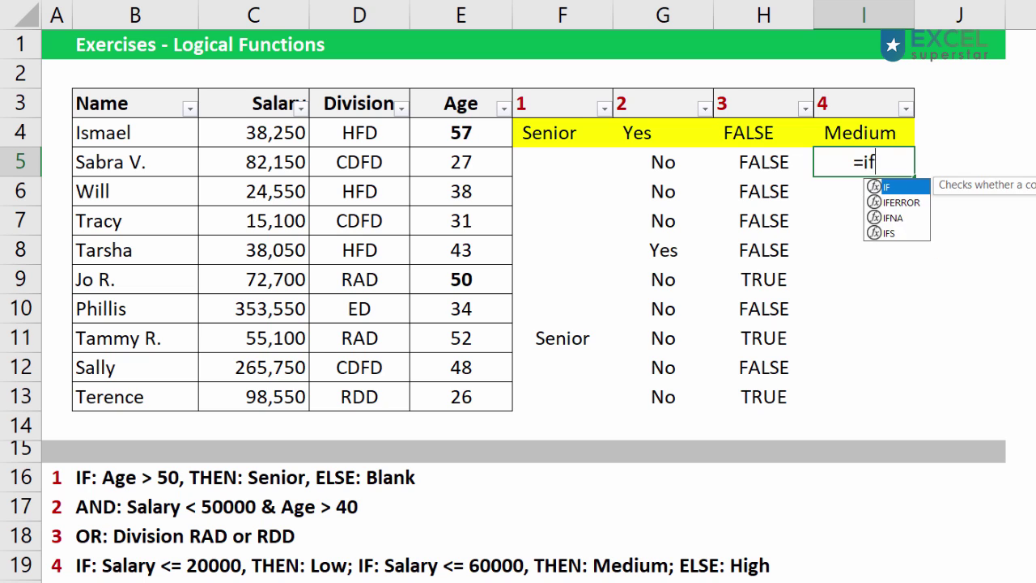
{"action": "key", "text": "Tab"}
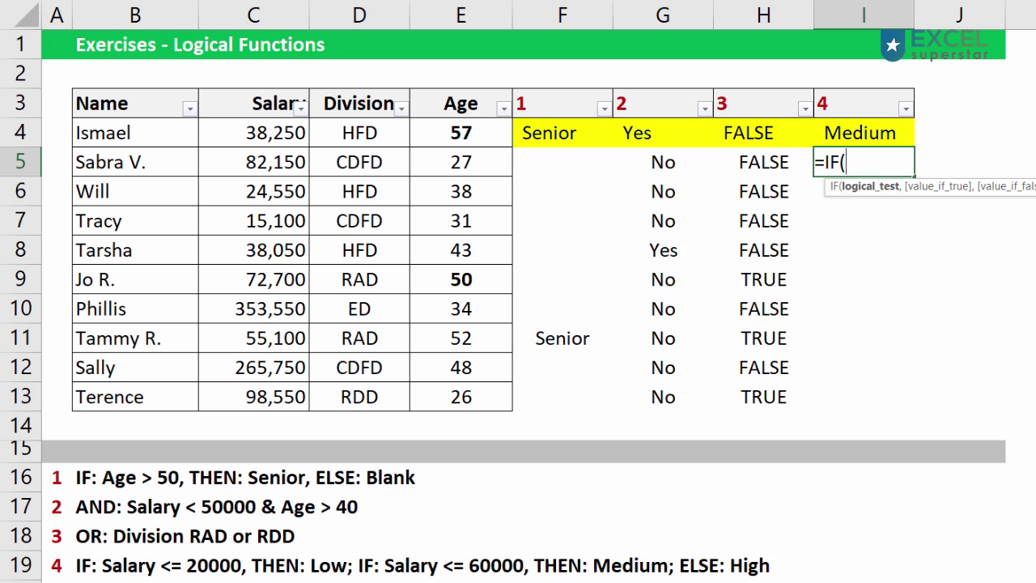
{"action": "left_click", "coordinate": [251, 160]}
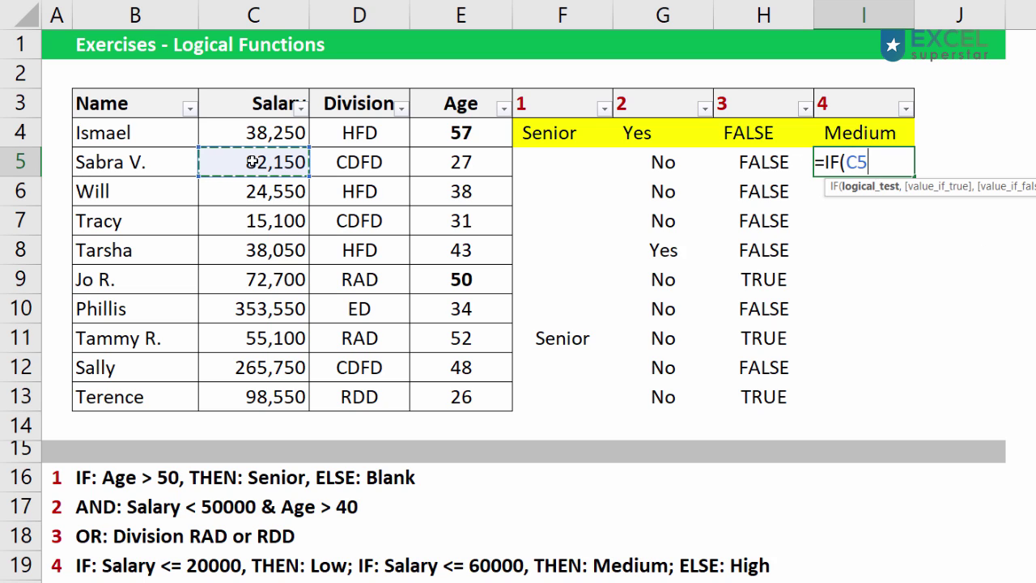
{"action": "type", "text": "<="}
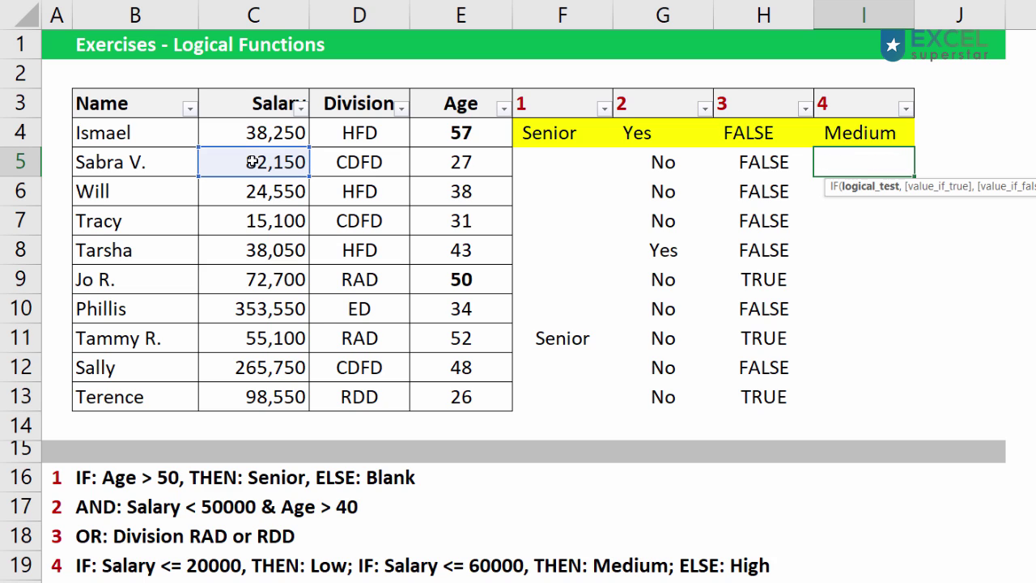
{"action": "type", "text": "20000,"}
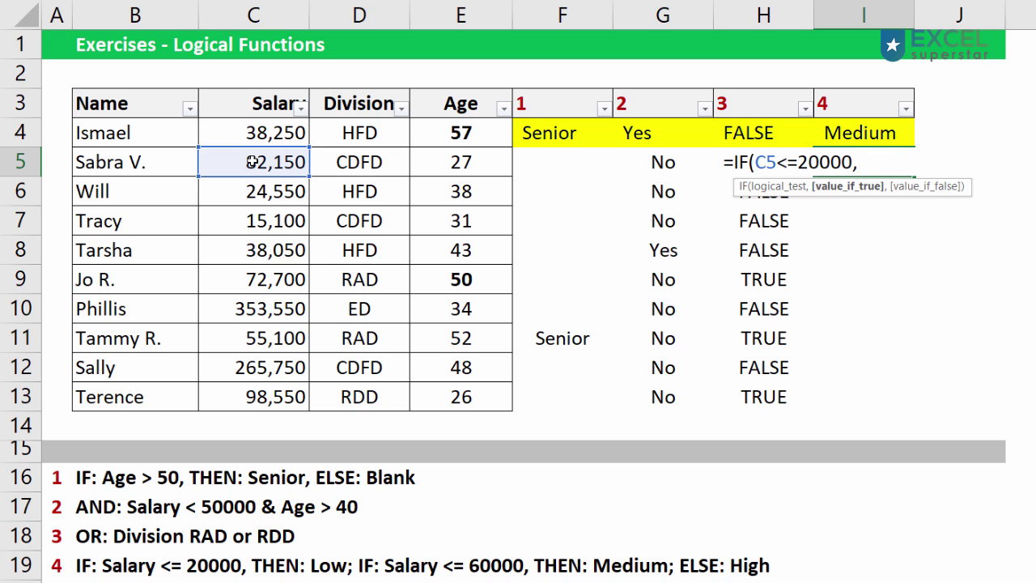
{"action": "type", "text": "\""}
{"action": "type", "text": "Low\""}
{"action": "type", "text": ","}
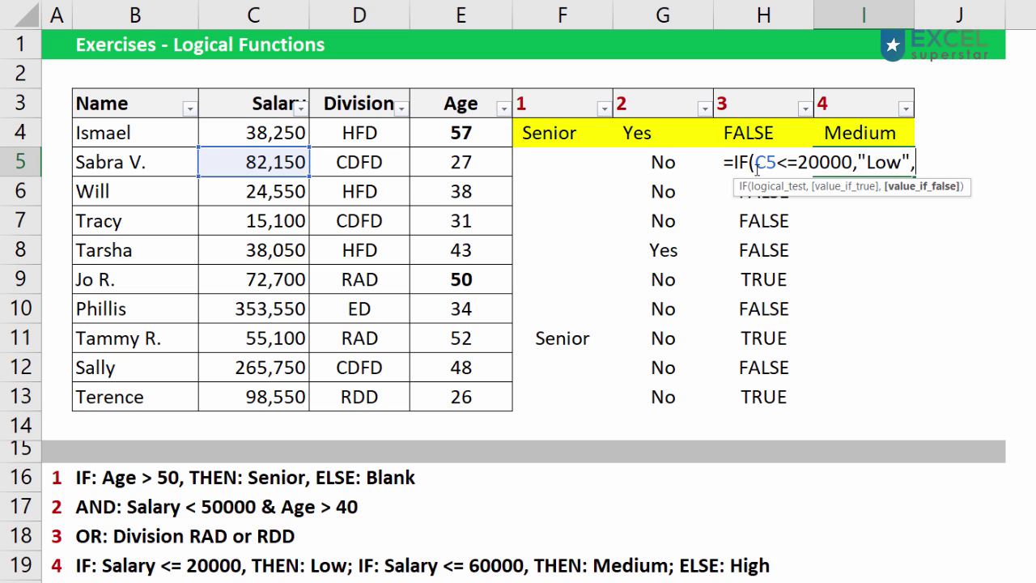
- Review the first condition, then begin a nested IF( as the false result
{"action": "left_click_drag", "start_coordinate": [755, 162], "coordinate": [920, 161]}
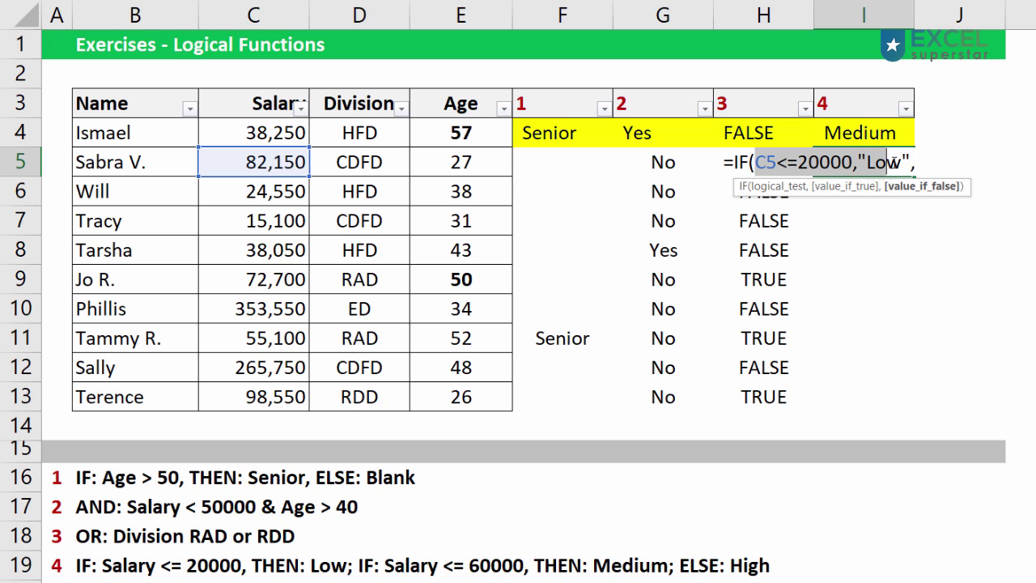
{"action": "left_click", "coordinate": [920, 161]}
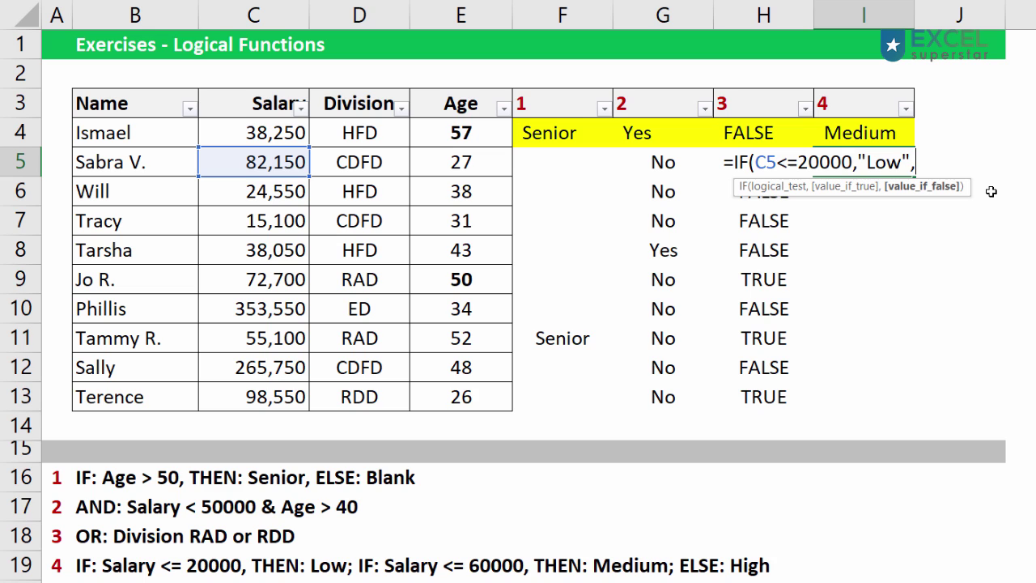
{"action": "left_click", "coordinate": [776, 162]}
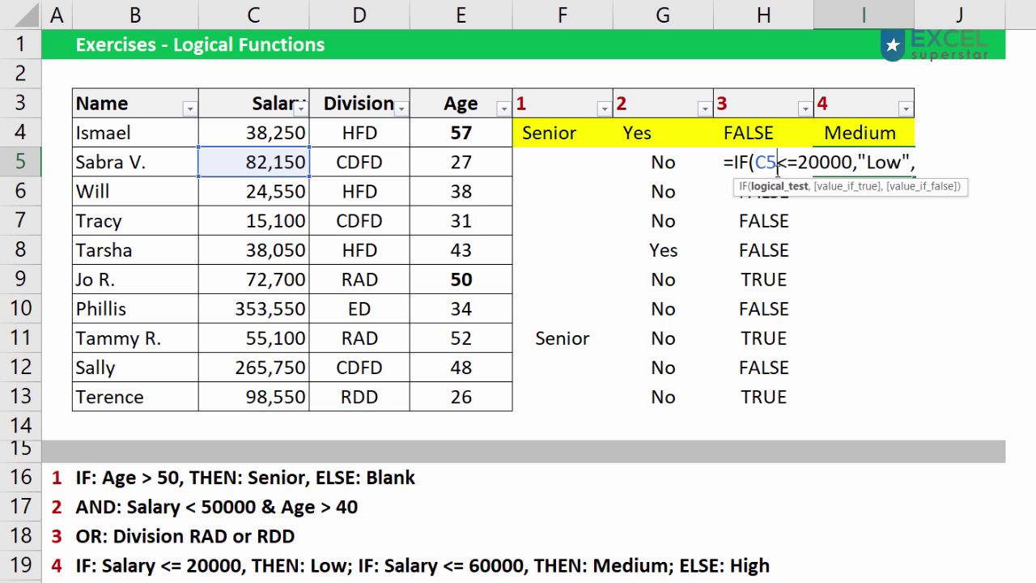
{"action": "left_click", "coordinate": [932, 163]}
{"action": "type", "text": "i"}
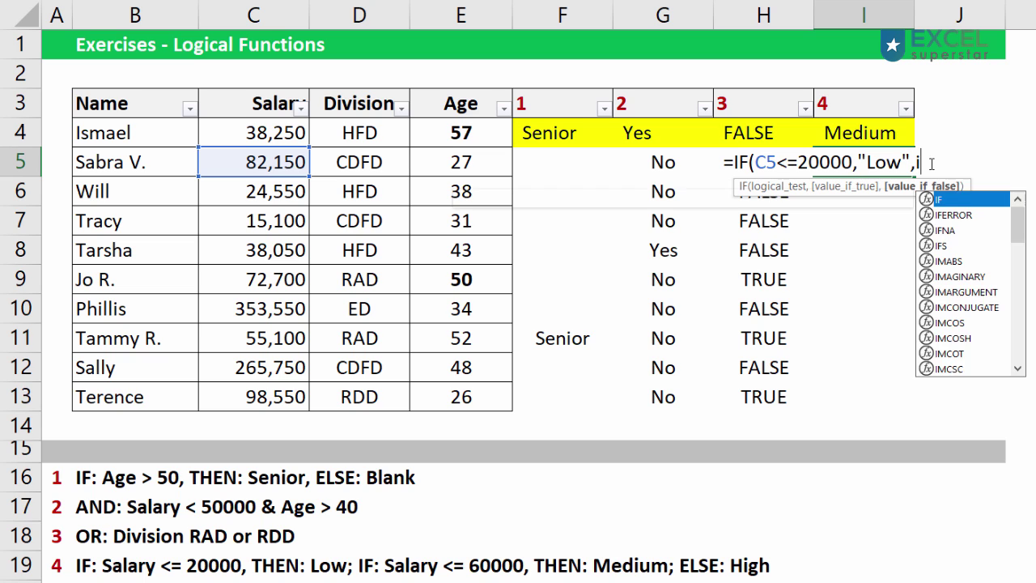
{"action": "type", "text": "f"}
{"action": "key", "text": "Tab"}
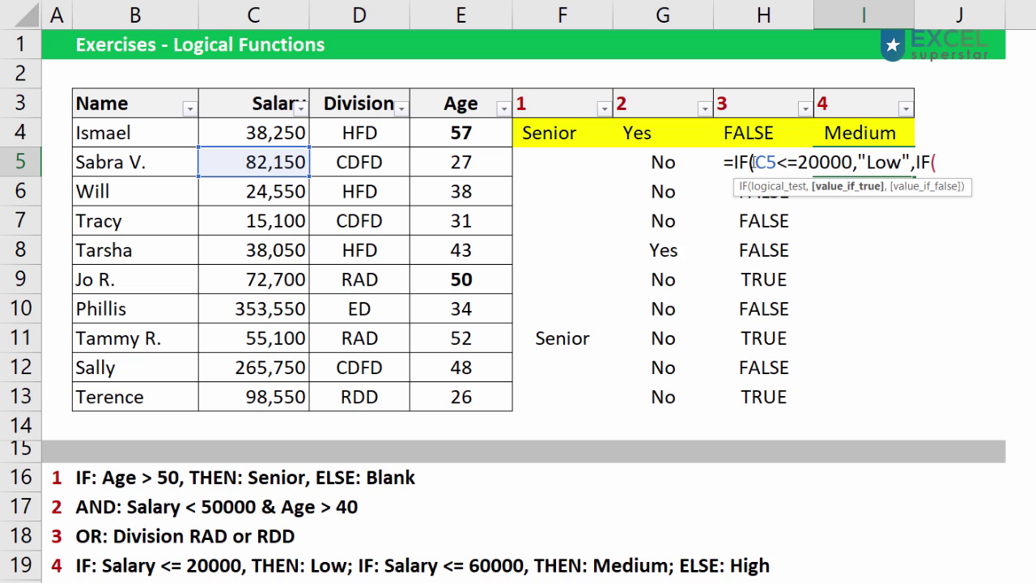
{"action": "left_click_drag", "start_coordinate": [754, 162], "coordinate": [843, 162]}
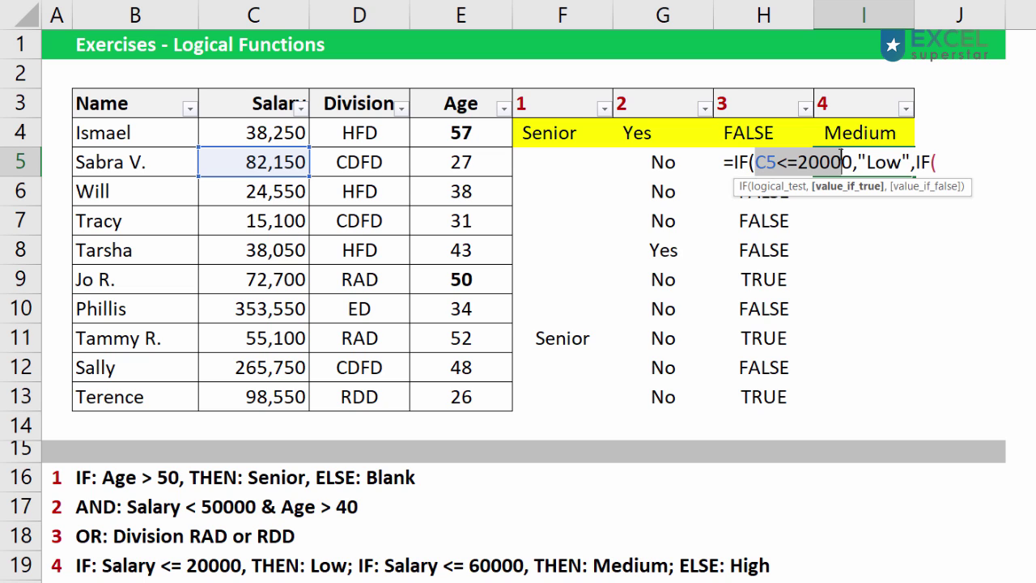
{"action": "left_click_drag", "start_coordinate": [931, 162], "coordinate": [940, 162]}
{"action": "left_click", "coordinate": [940, 162]}
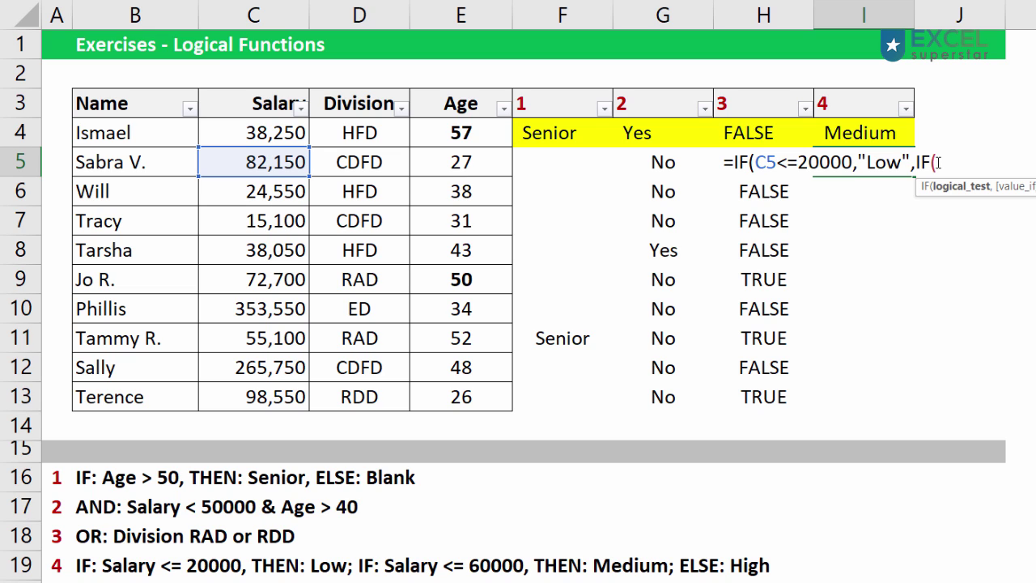
- Close the parentheses and complete the inner IF with C5<=60000,"Medium","high"
{"action": "type", "text": ")"}
{"action": "type", "text": ")"}
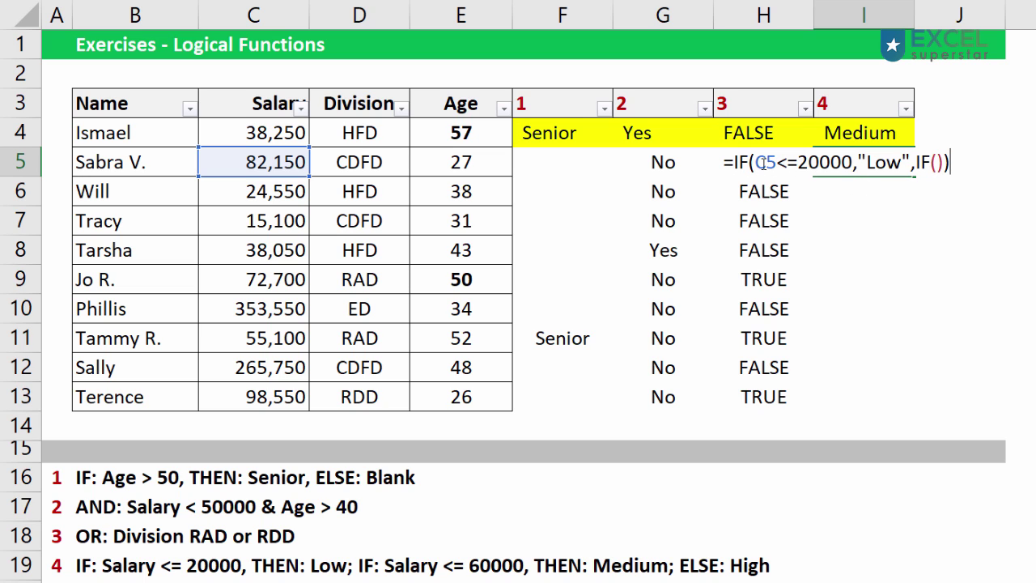
{"action": "left_click_drag", "start_coordinate": [755, 162], "coordinate": [854, 162]}
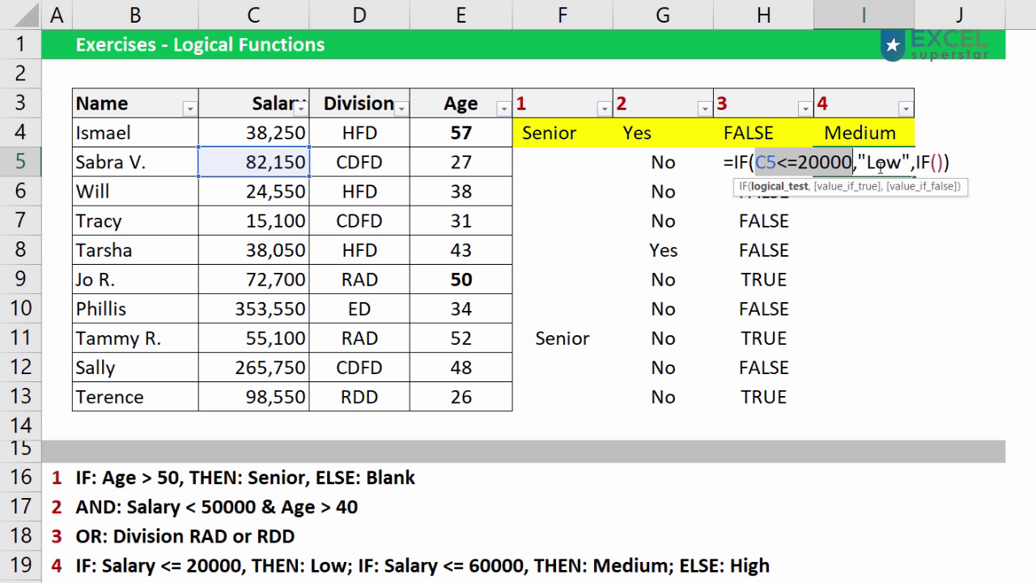
{"action": "left_click_drag", "start_coordinate": [858, 162], "coordinate": [910, 162]}
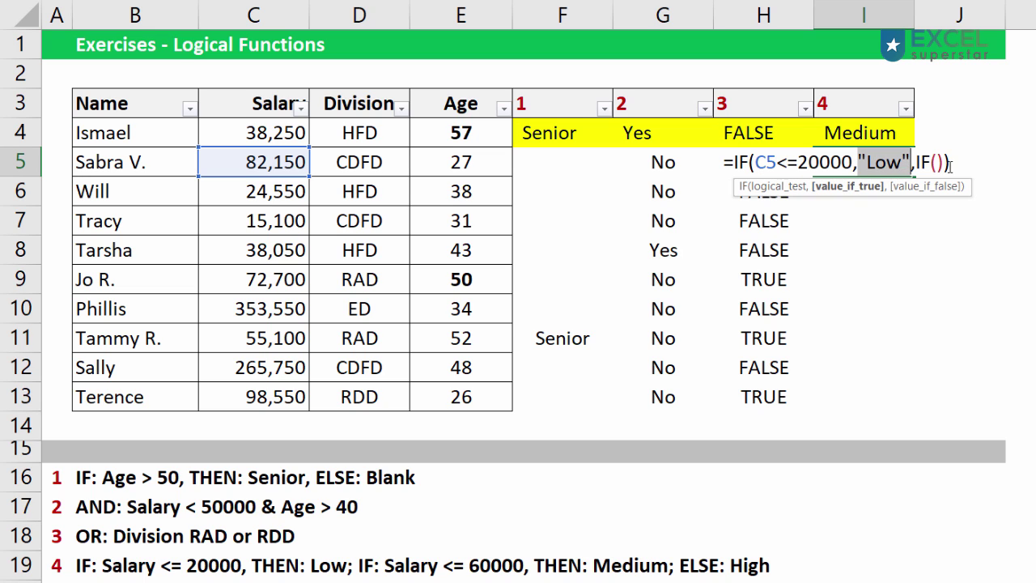
{"action": "left_click", "coordinate": [937, 163]}
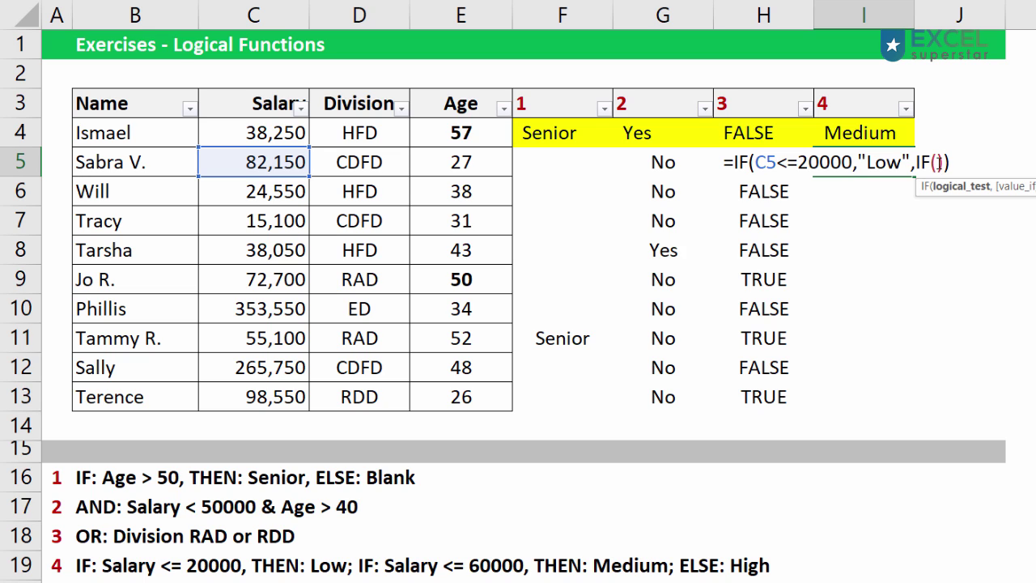
{"action": "left_click", "coordinate": [268, 163]}
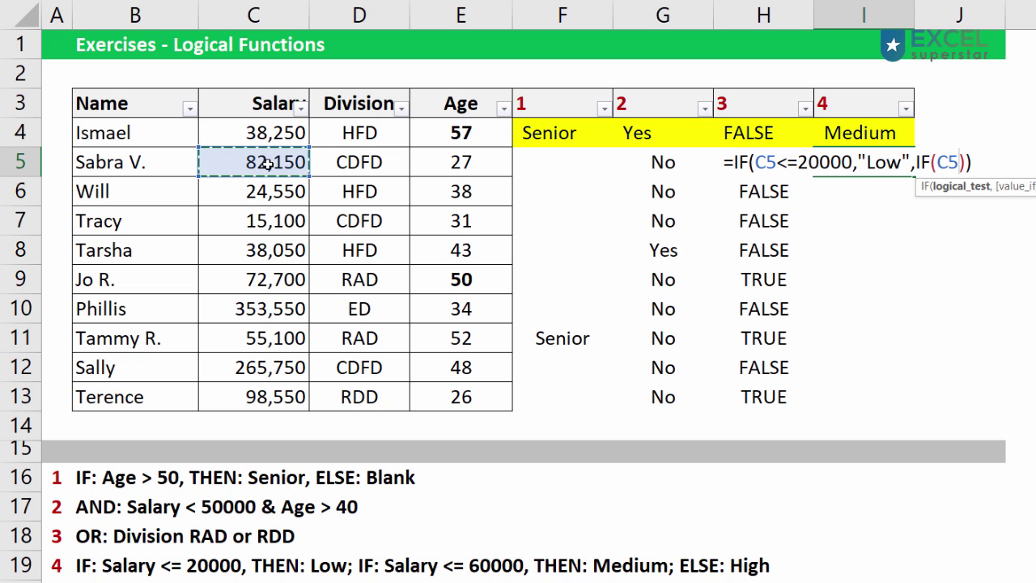
{"action": "type", "text": "<="}
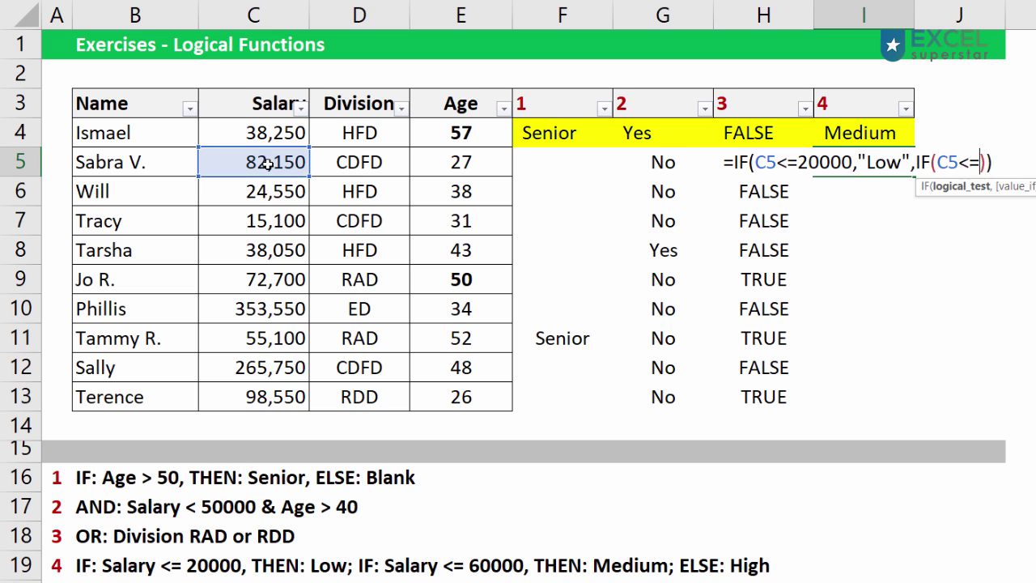
{"action": "type", "text": "60000"}
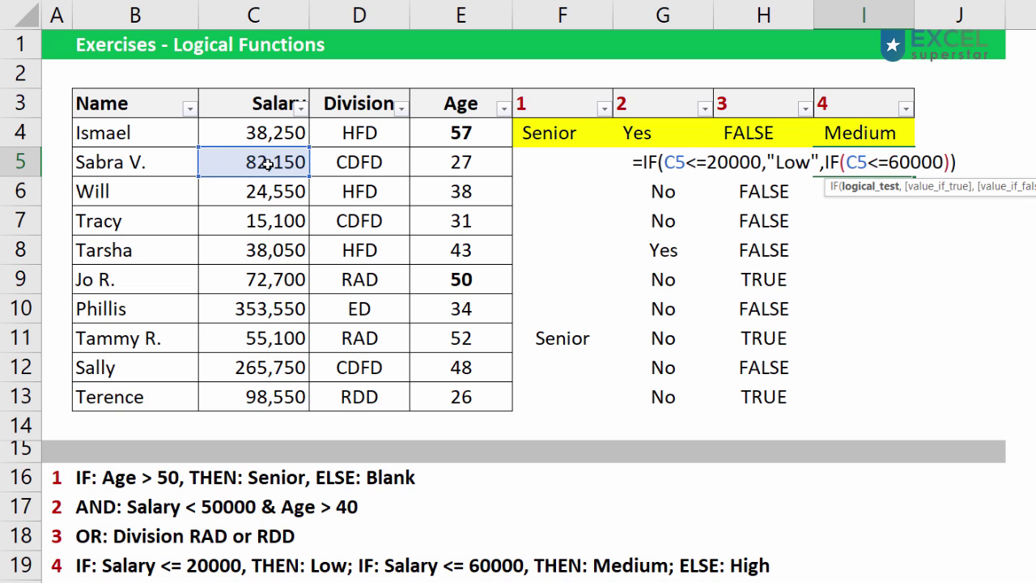
{"action": "type", "text": ",\"Med"}
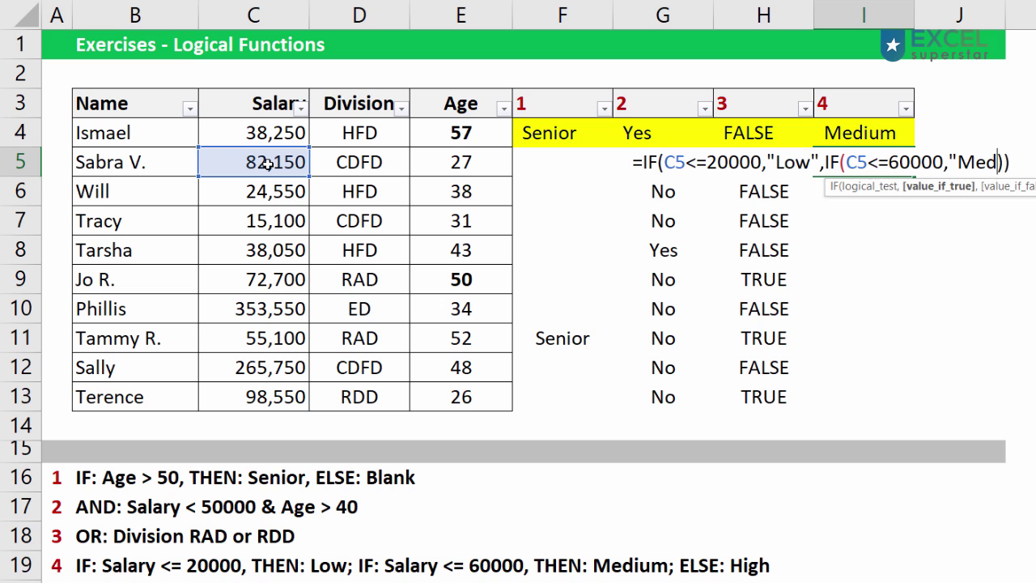
{"action": "type", "text": "ium\""}
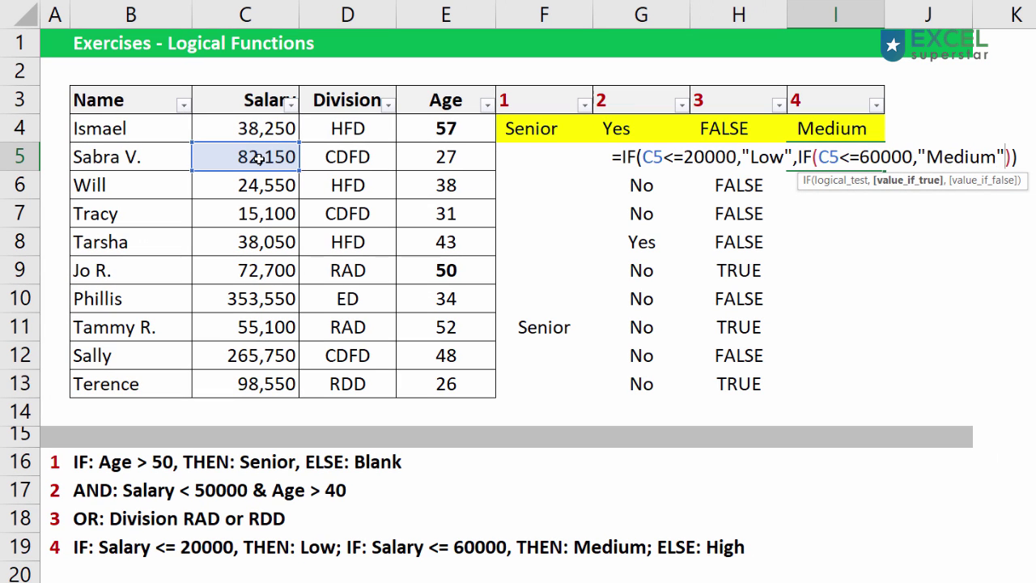
{"action": "type", "text": ","}
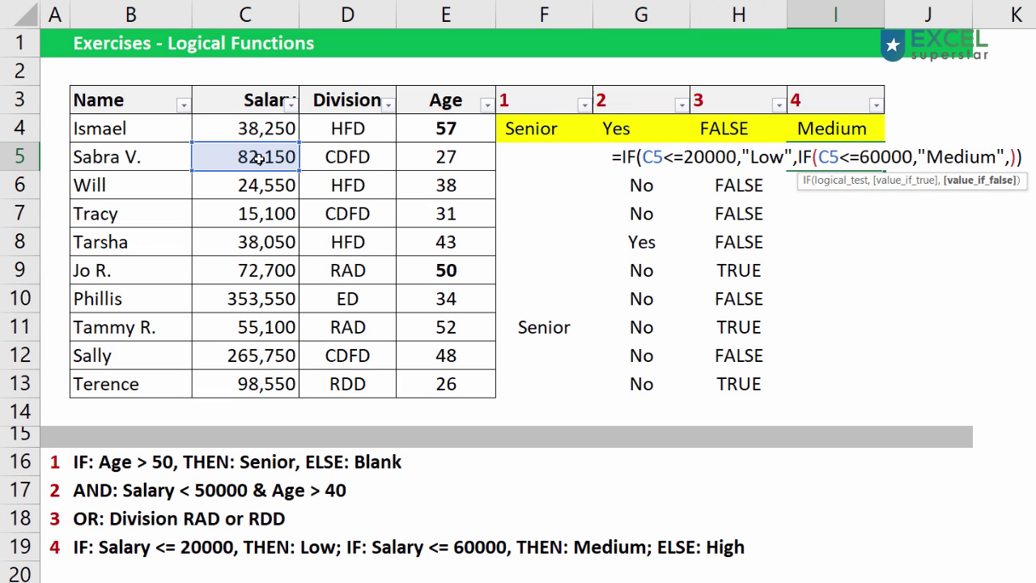
{"action": "type", "text": "\"high"}
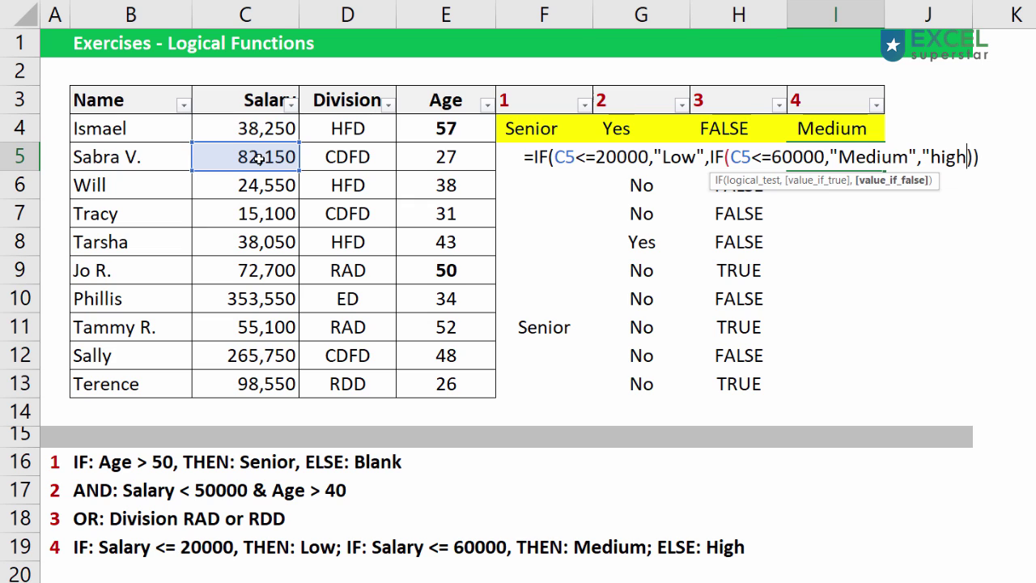
{"action": "type", "text": "\""}
- Review each part of I5's nested IF: both salary conditions and the Low, Medium, high results
{"action": "left_click_drag", "start_coordinate": [556, 156], "coordinate": [706, 156]}
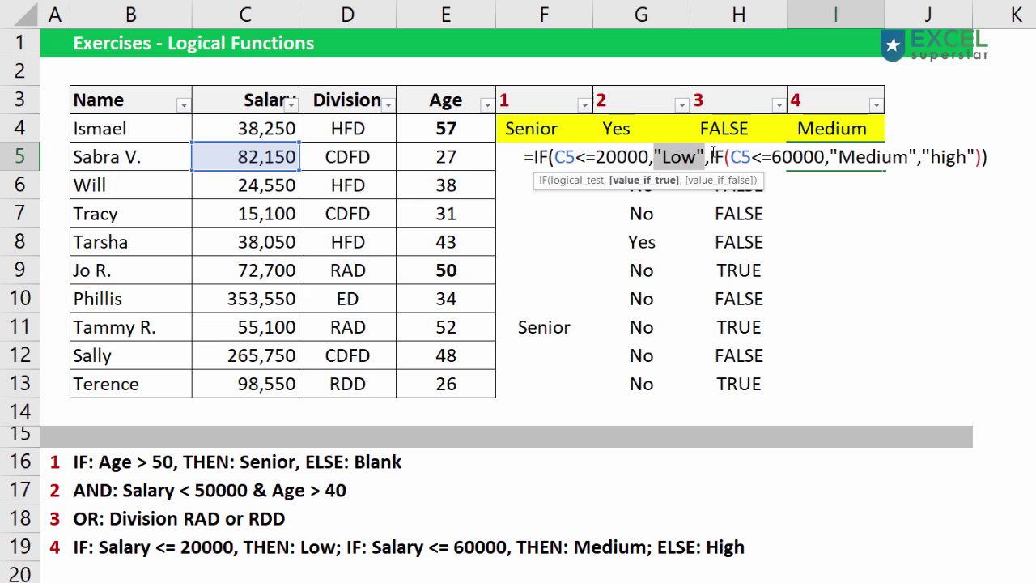
{"action": "left_click", "coordinate": [716, 152]}
{"action": "left_click_drag", "start_coordinate": [716, 152], "coordinate": [985, 154]}
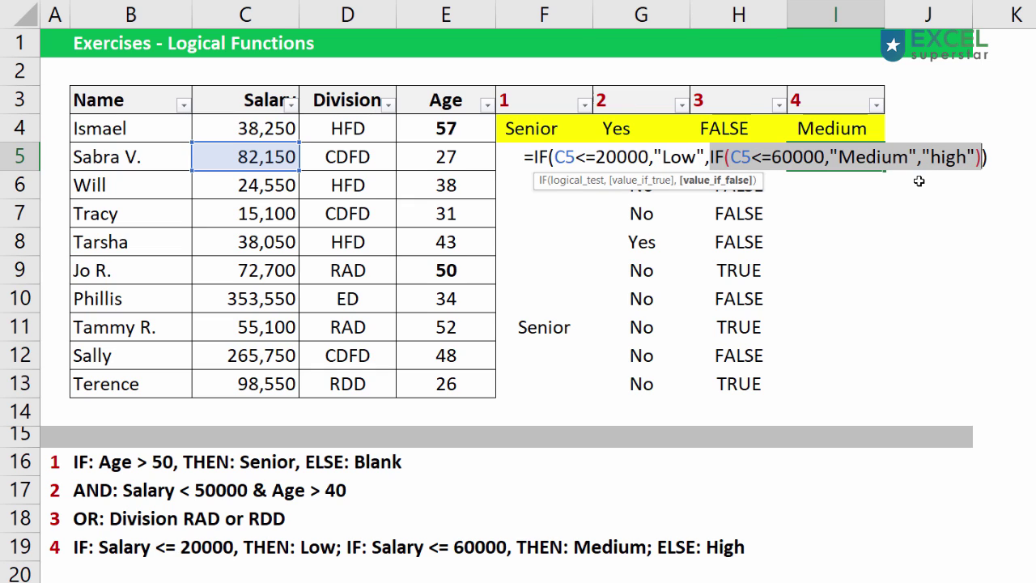
{"action": "left_click", "coordinate": [734, 157]}
{"action": "left_click_drag", "start_coordinate": [734, 157], "coordinate": [827, 154]}
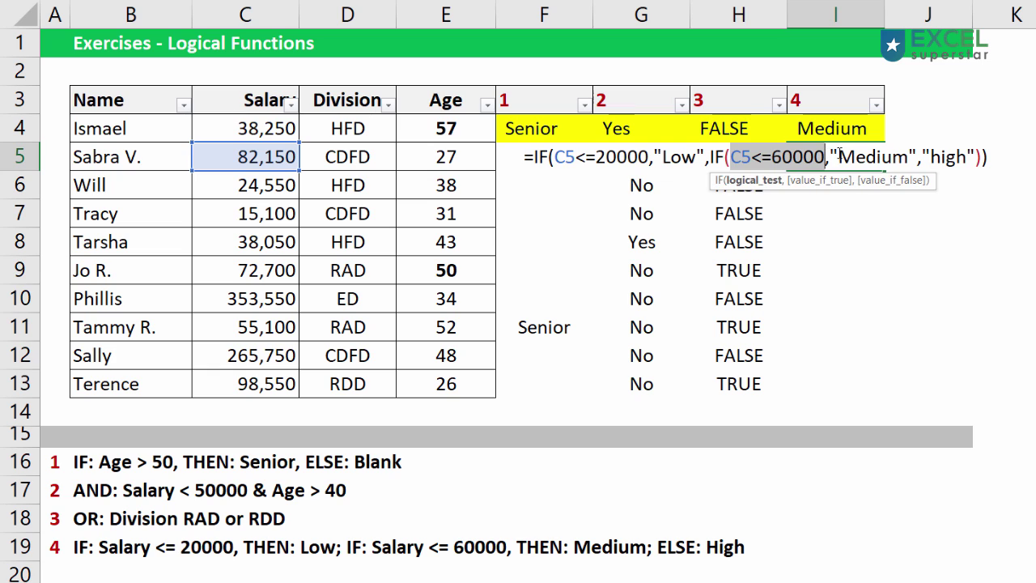
{"action": "left_click_drag", "start_coordinate": [831, 157], "coordinate": [994, 156]}
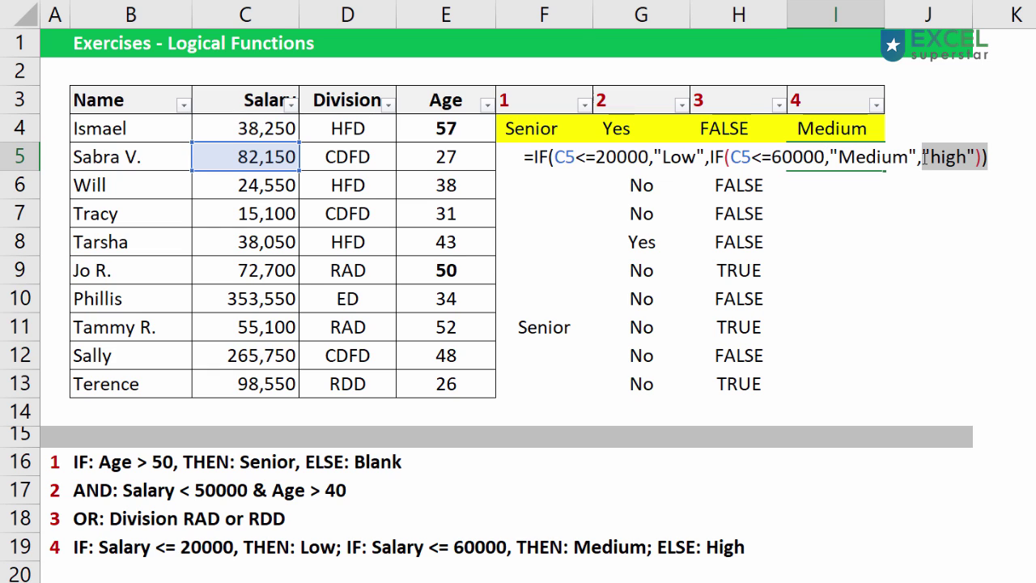
{"action": "left_click_drag", "start_coordinate": [923, 156], "coordinate": [983, 156]}
{"action": "left_click_drag", "start_coordinate": [555, 156], "coordinate": [908, 157]}
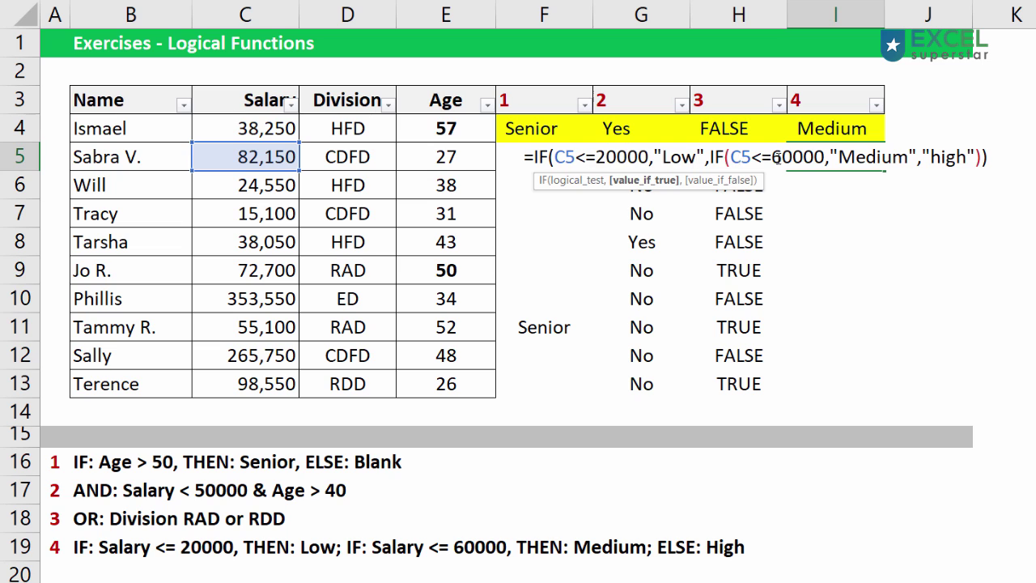
- Capitalise "high" to "High" and commit I5's formula
{"action": "left_click", "coordinate": [938, 157]}
{"action": "key", "text": "BackSpace"}
{"action": "type", "text": "H"}
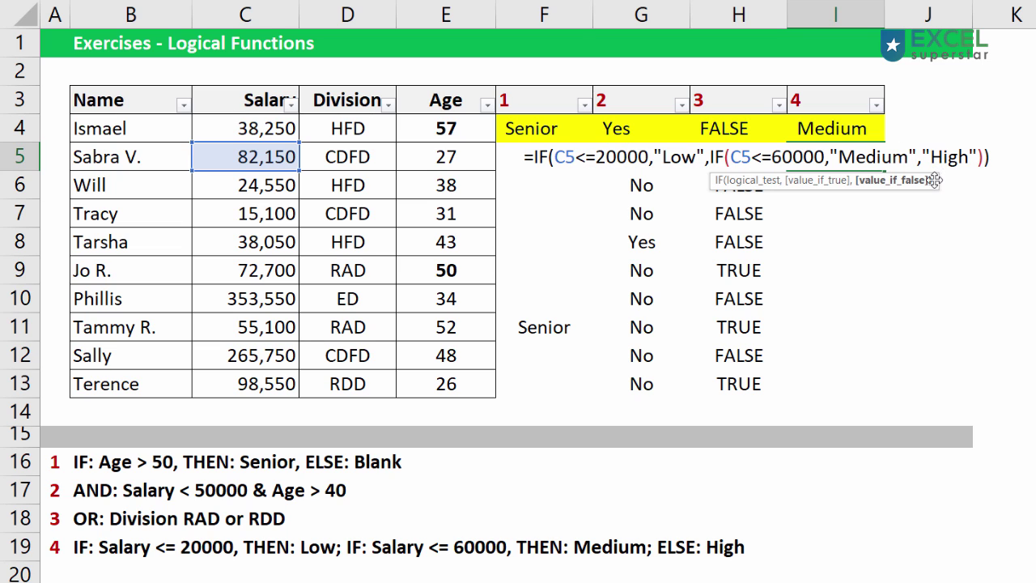
{"action": "key", "text": "Return"}
- Fill I5's nested IF down to I13 to show each employee's salary band
{"action": "left_click", "coordinate": [879, 168]}
{"action": "double_click", "coordinate": [883, 171]}
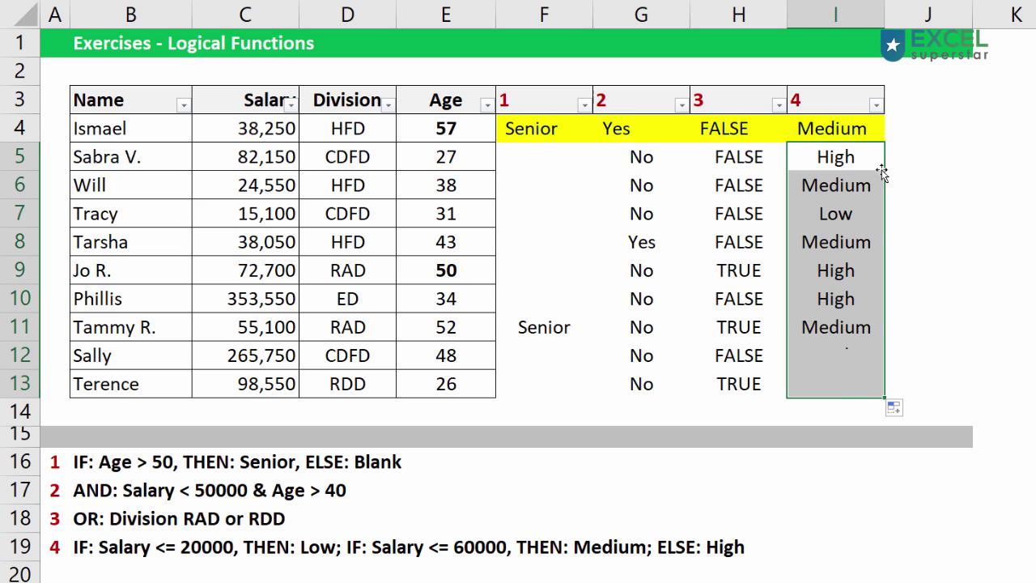
{"action": "left_click_drag", "start_coordinate": [846, 158], "coordinate": [845, 381]}
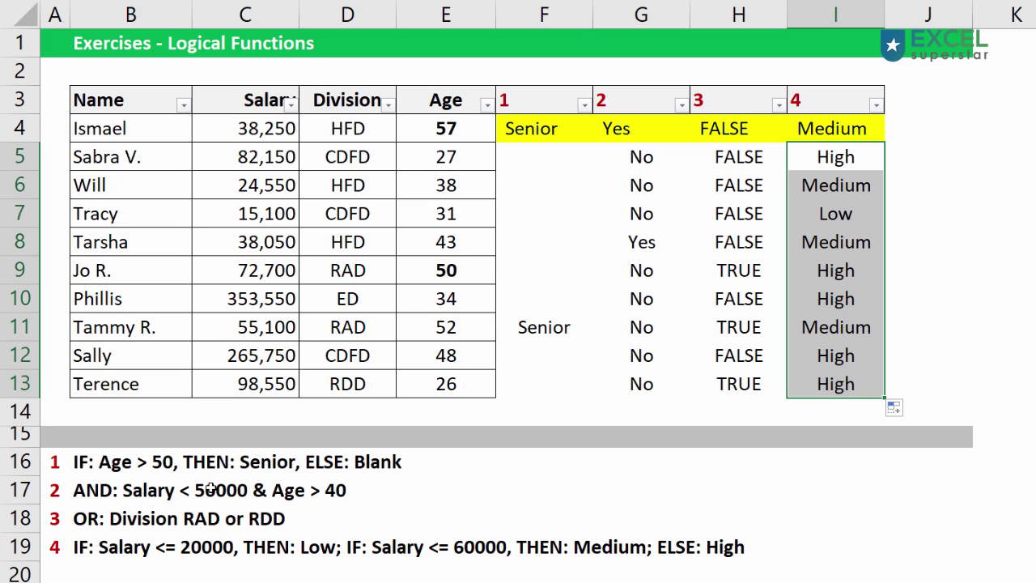
{"action": "mouse_move", "coordinate": [54, 461]}
{"action": "left_mouse_down"}
{"action": "mouse_move", "coordinate": [59, 489]}
{"action": "mouse_move", "coordinate": [225, 547]}
{"action": "left_mouse_up"}
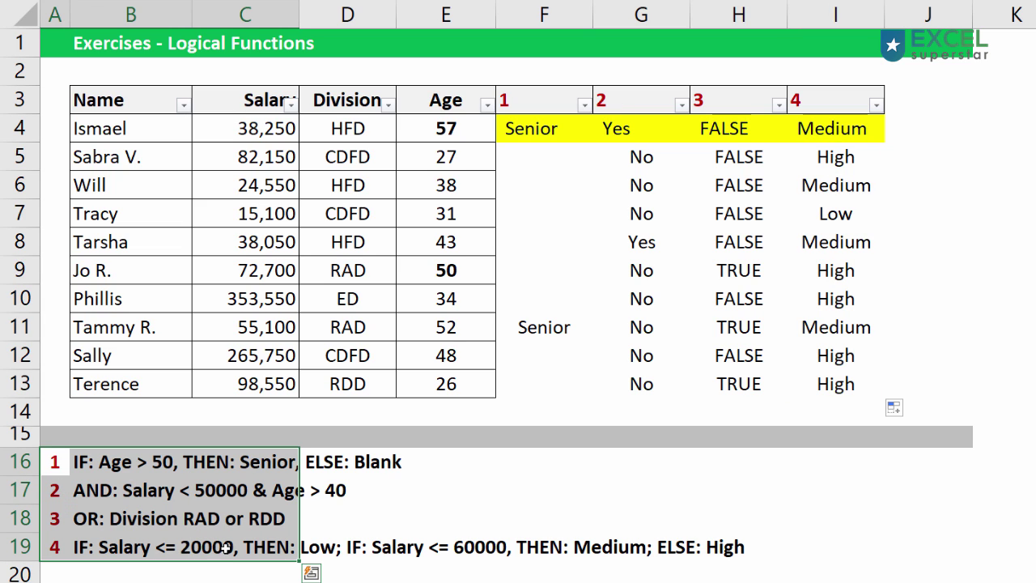